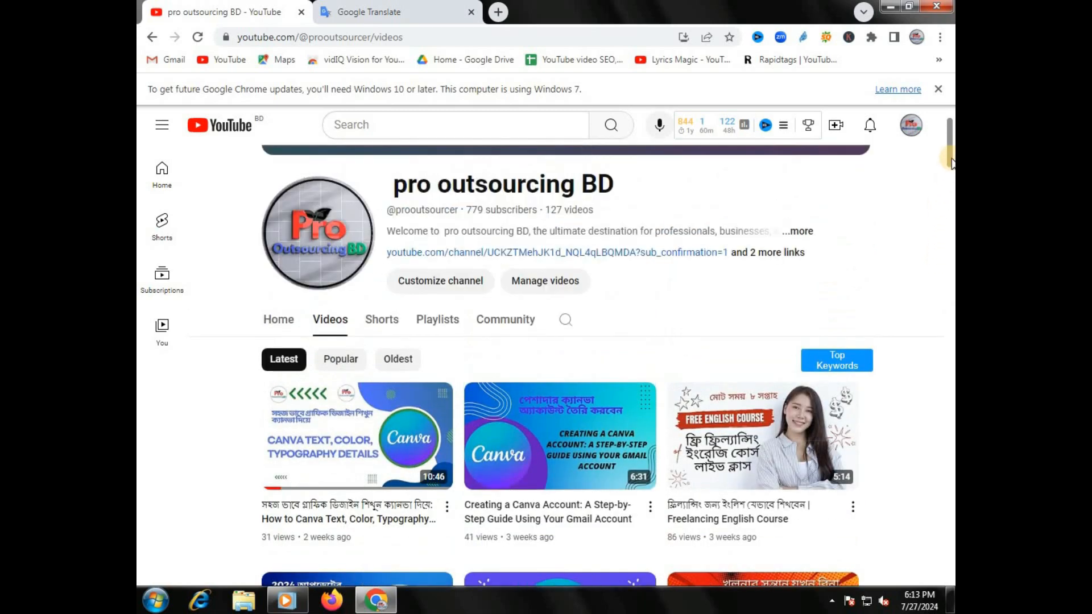
# - Open the Canva home page in a new browser tab
pyautogui.moveTo(946, 162); pyautogui.dragTo(947, 183)
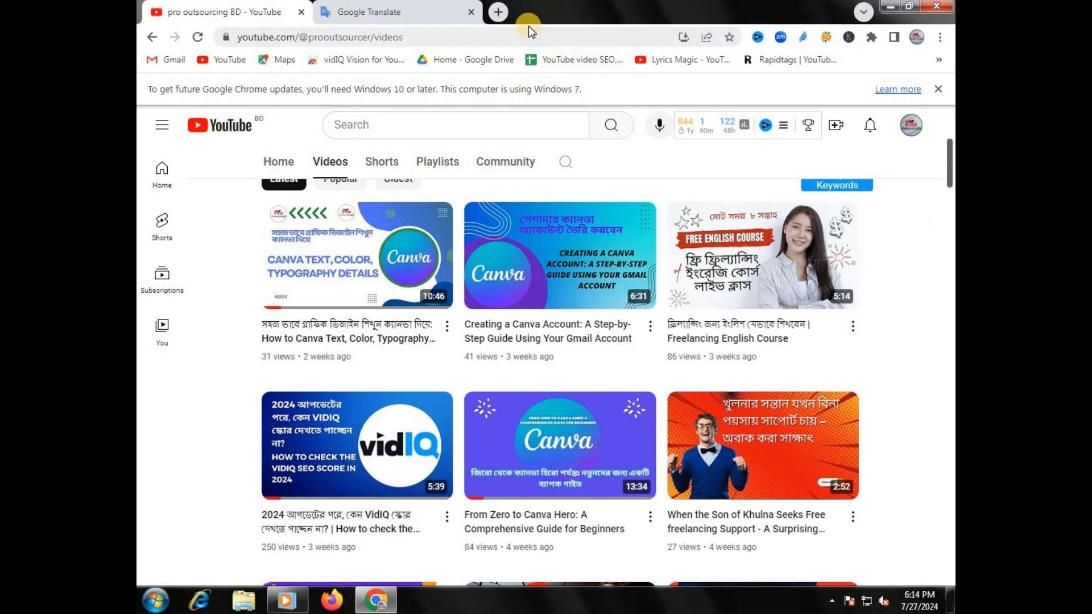
pyautogui.click(501, 12)
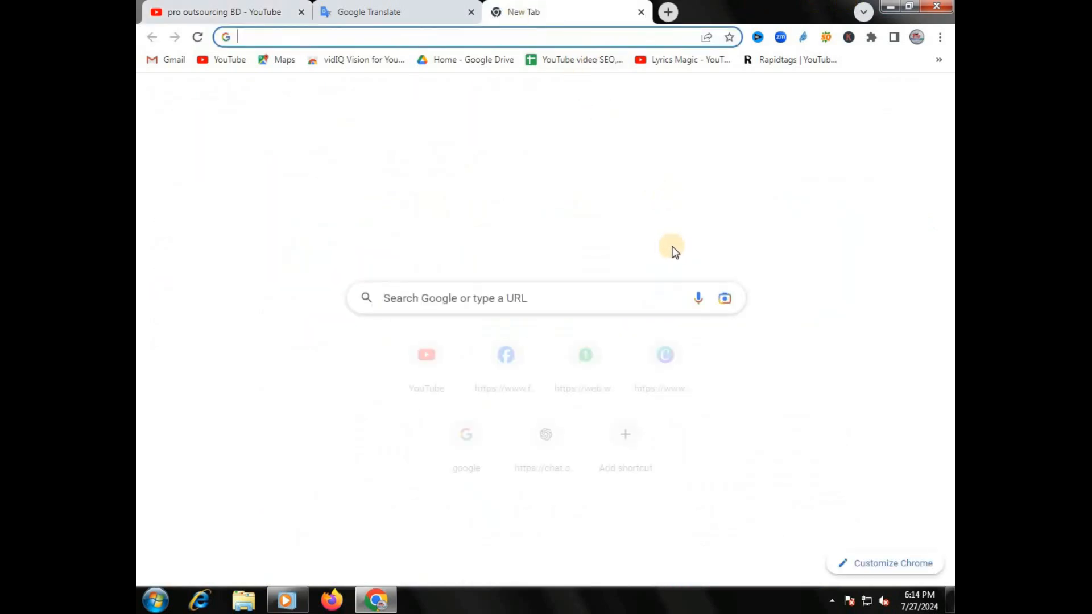
pyautogui.click(665, 364)
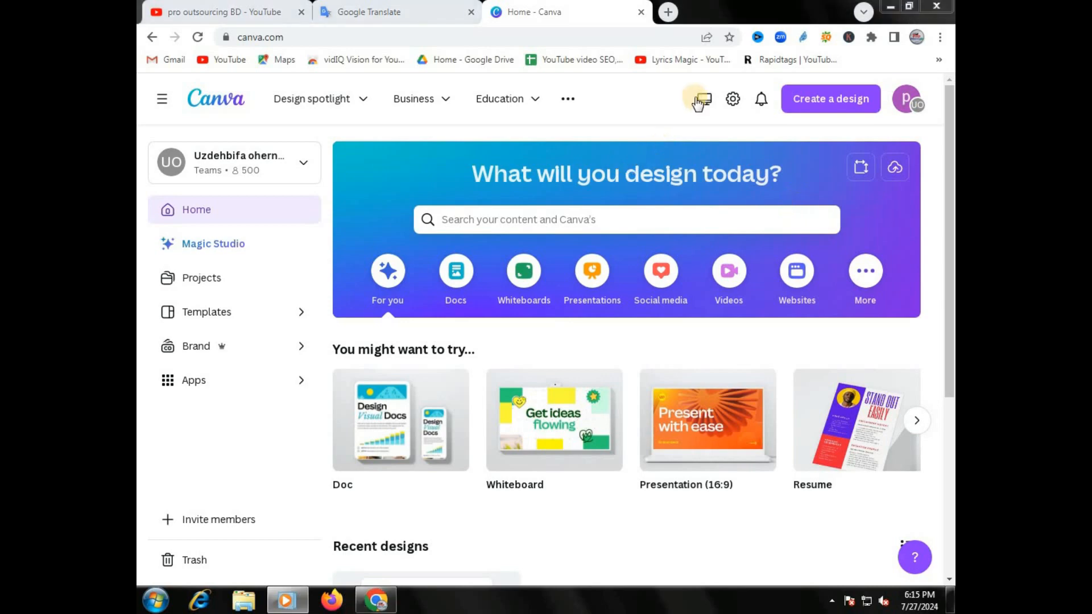
pyautogui.click(830, 105)
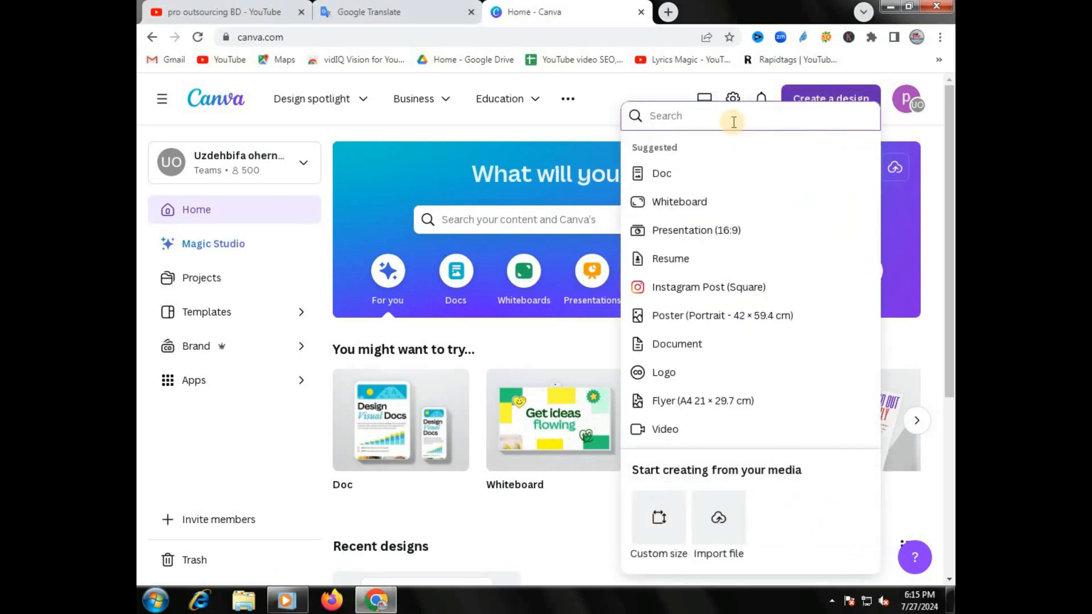
pyautogui.write('po')
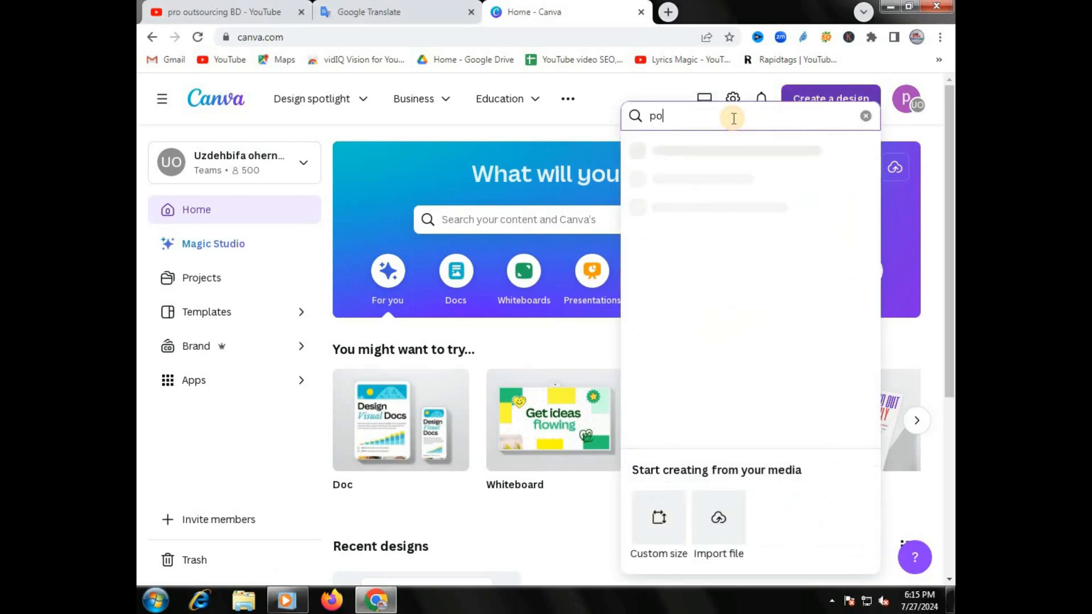
pyautogui.write('st')
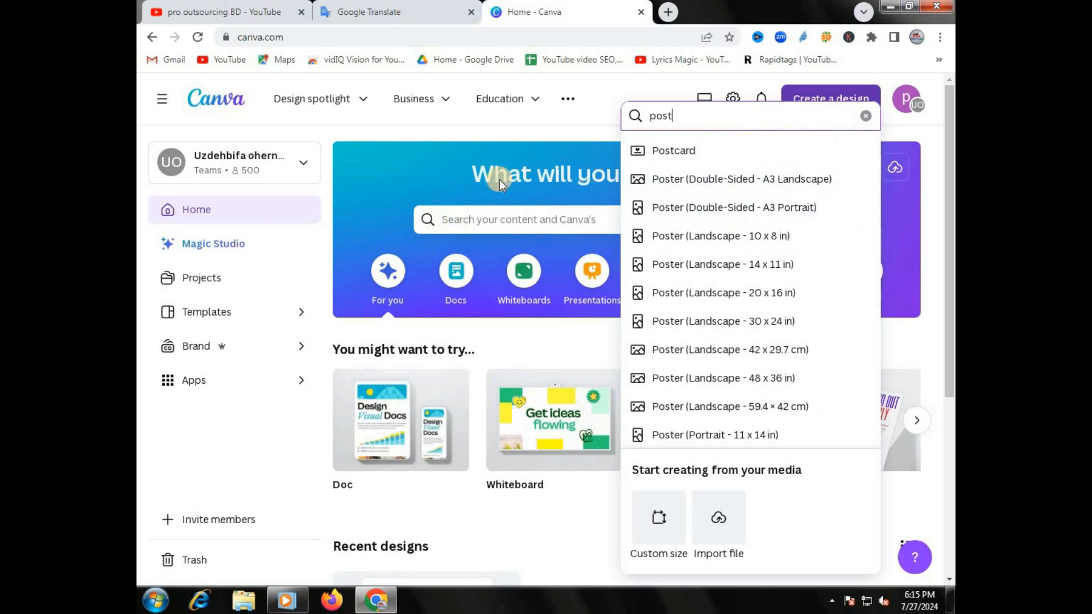
pyautogui.click(535, 130)
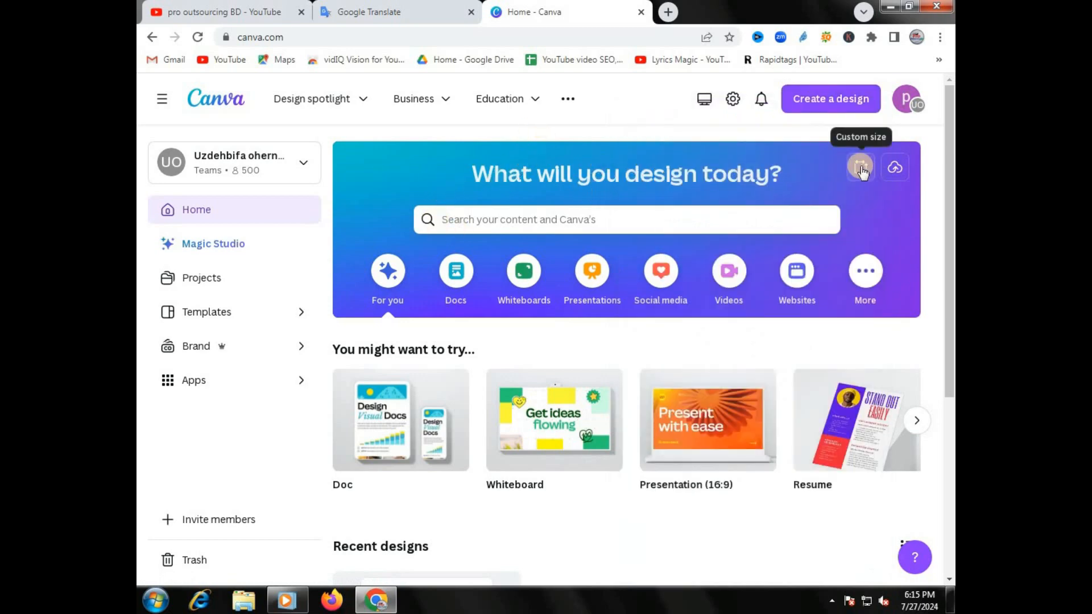
# - Create a new custom-size design, 1080 px wide and 1080 px high
pyautogui.click(861, 168)
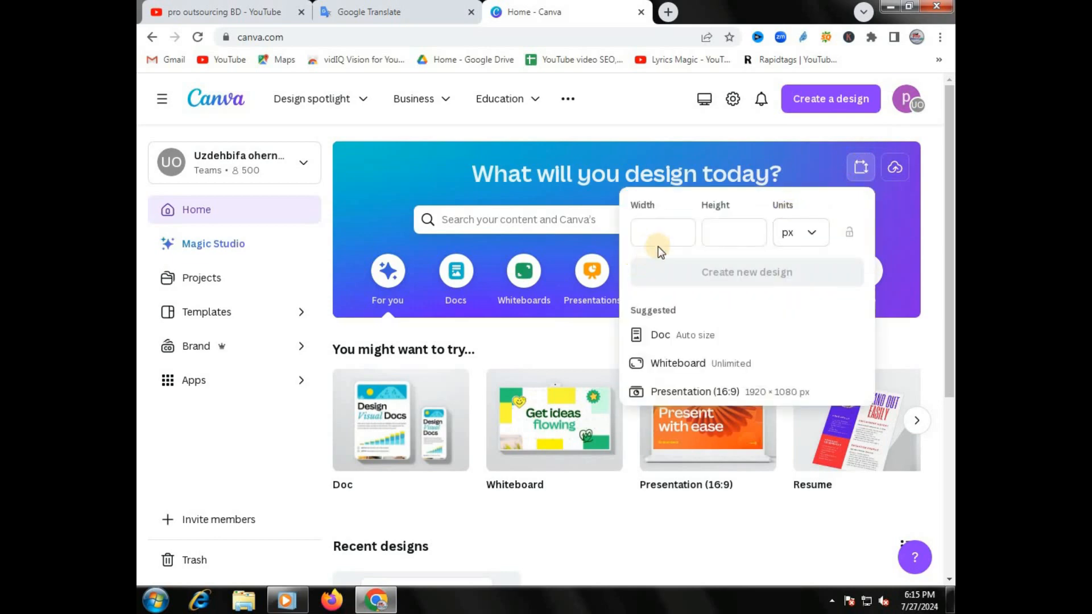
pyautogui.click(661, 234)
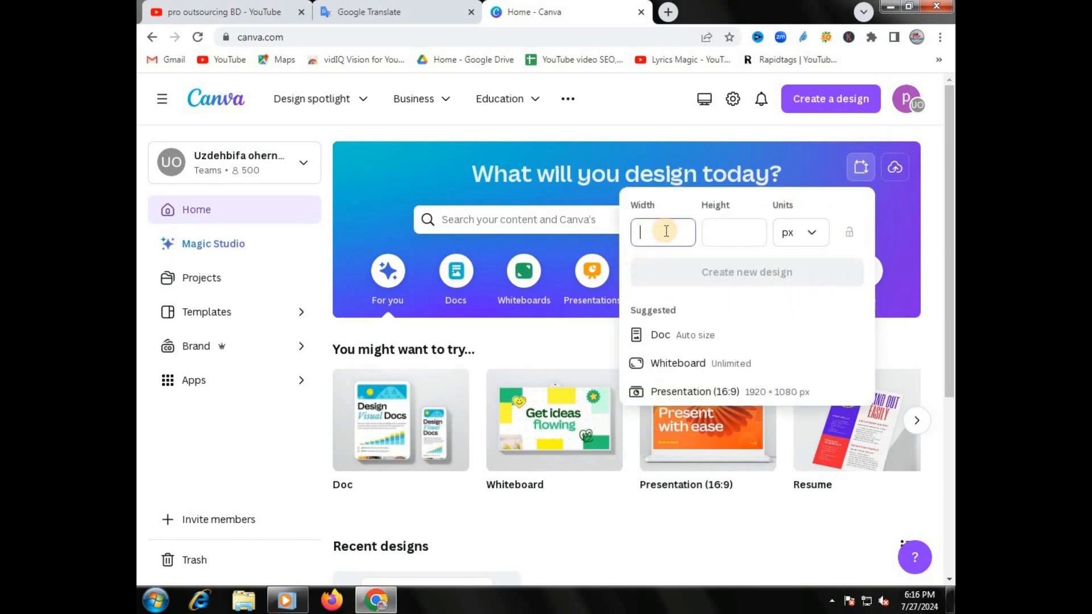
pyautogui.write('1080')
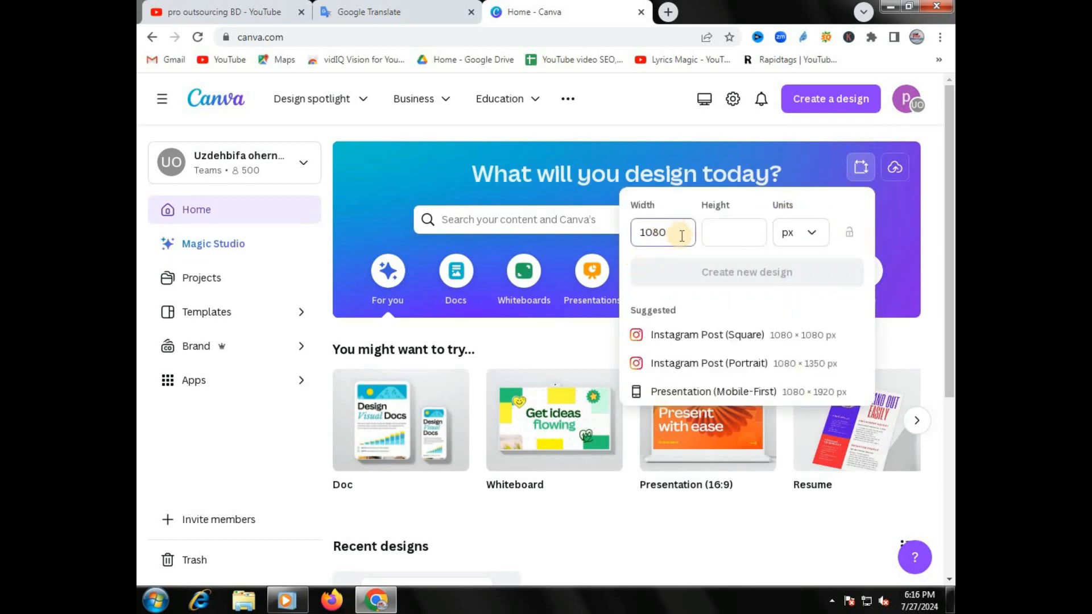
pyautogui.click(716, 233)
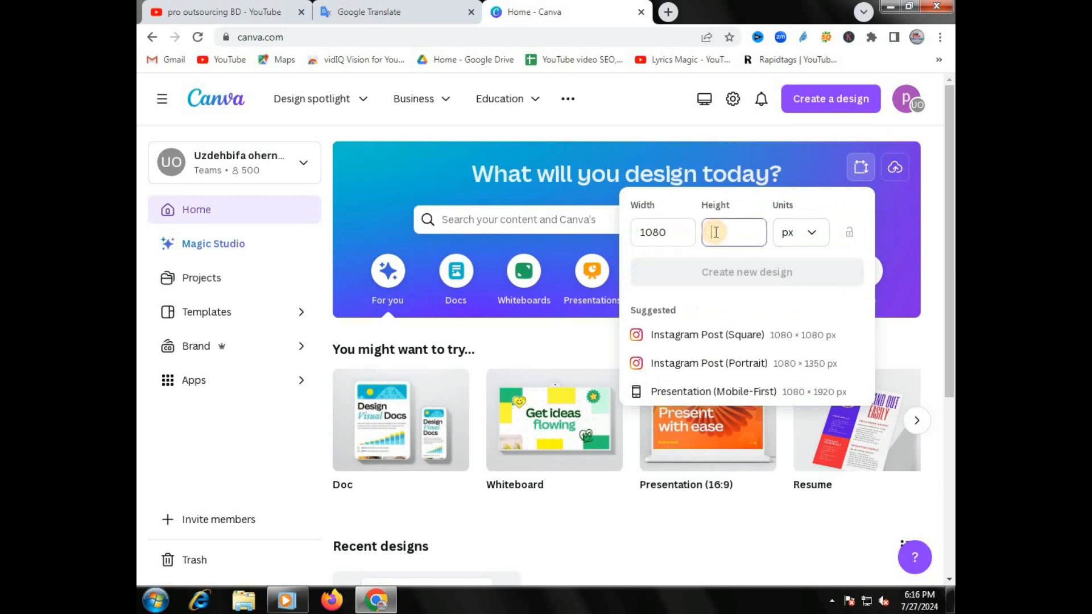
pyautogui.write('1080')
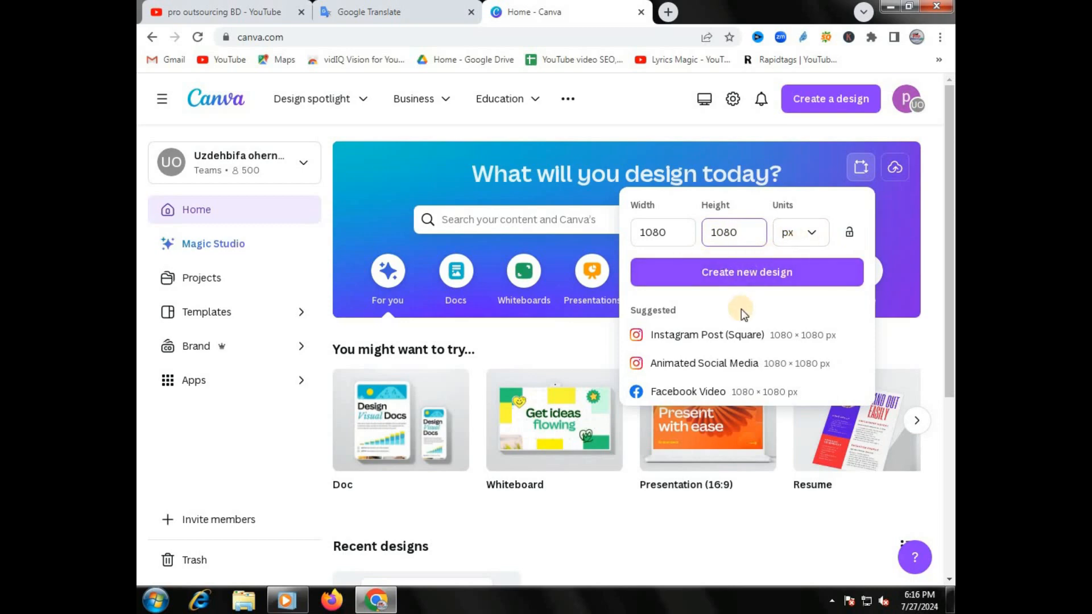
pyautogui.click(709, 275)
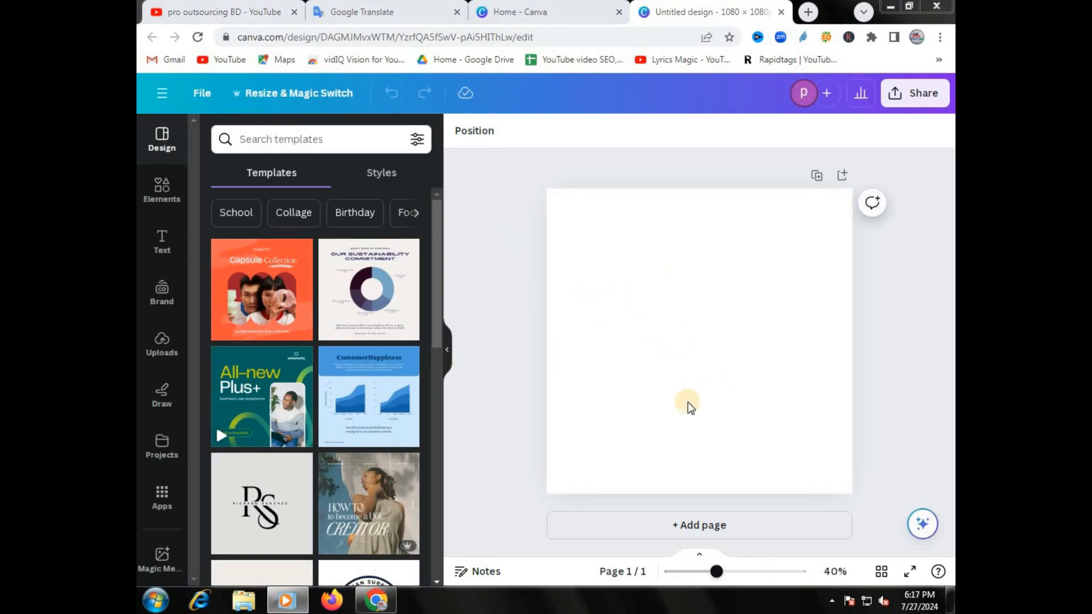
# - Search the design elements for "burger"
pyautogui.click(162, 193)
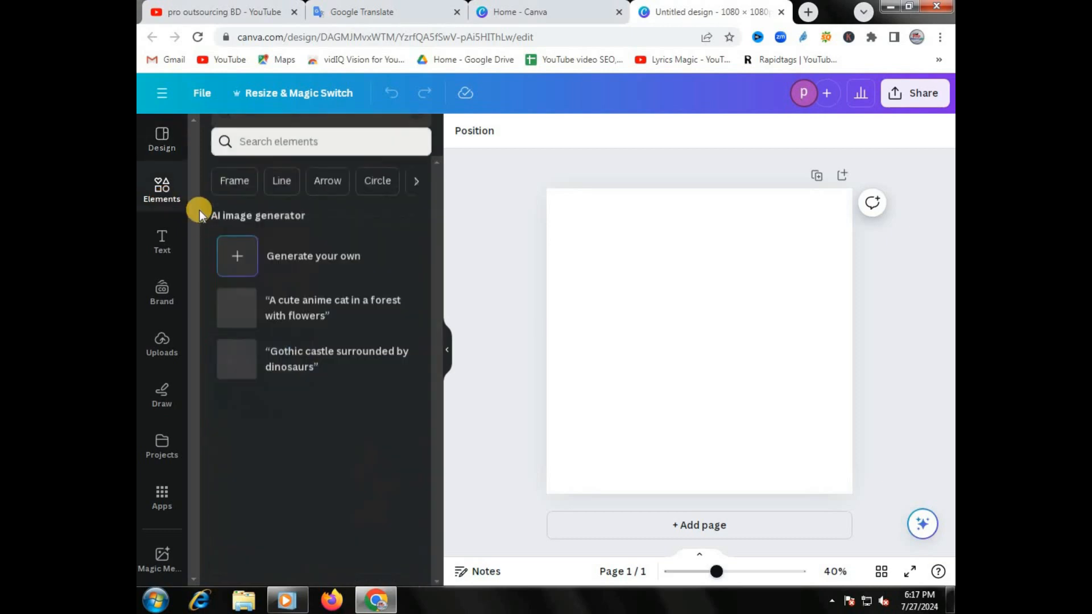
pyautogui.click(317, 133)
pyautogui.write('b')
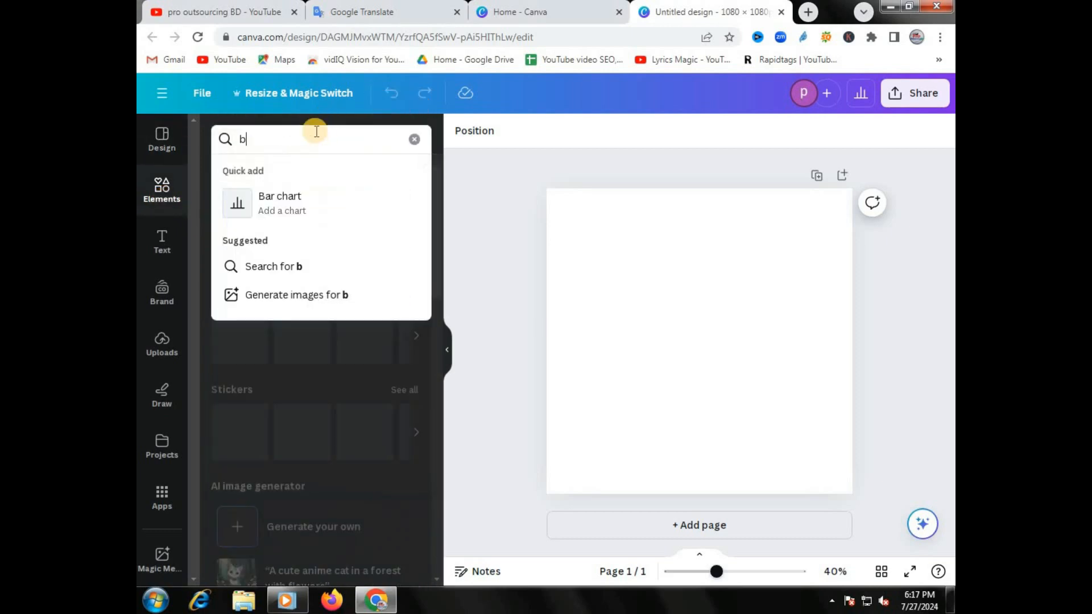
pyautogui.write('urger')
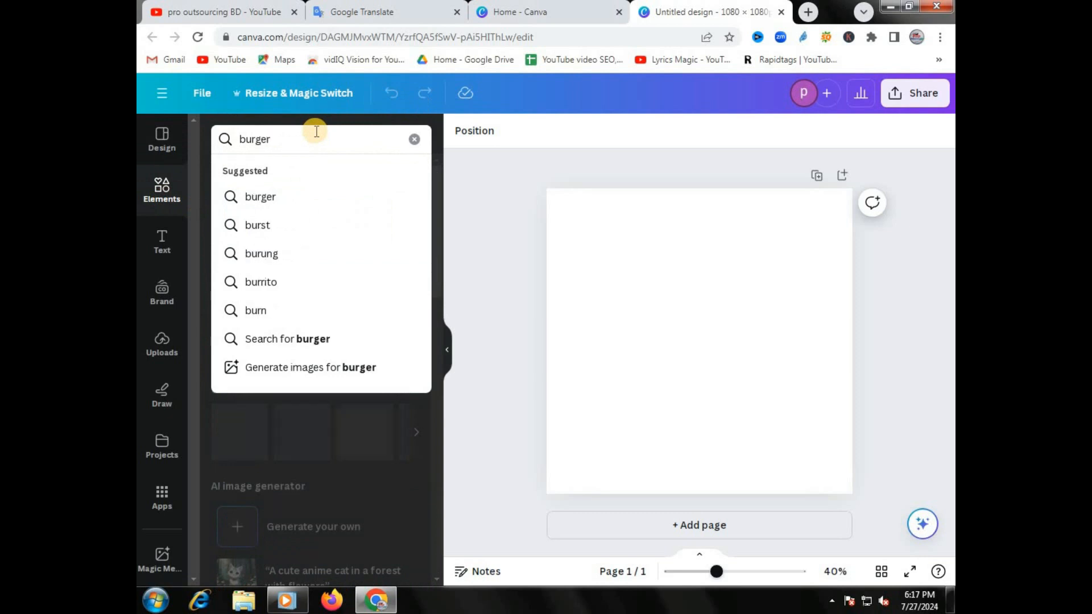
pyautogui.press('Return')
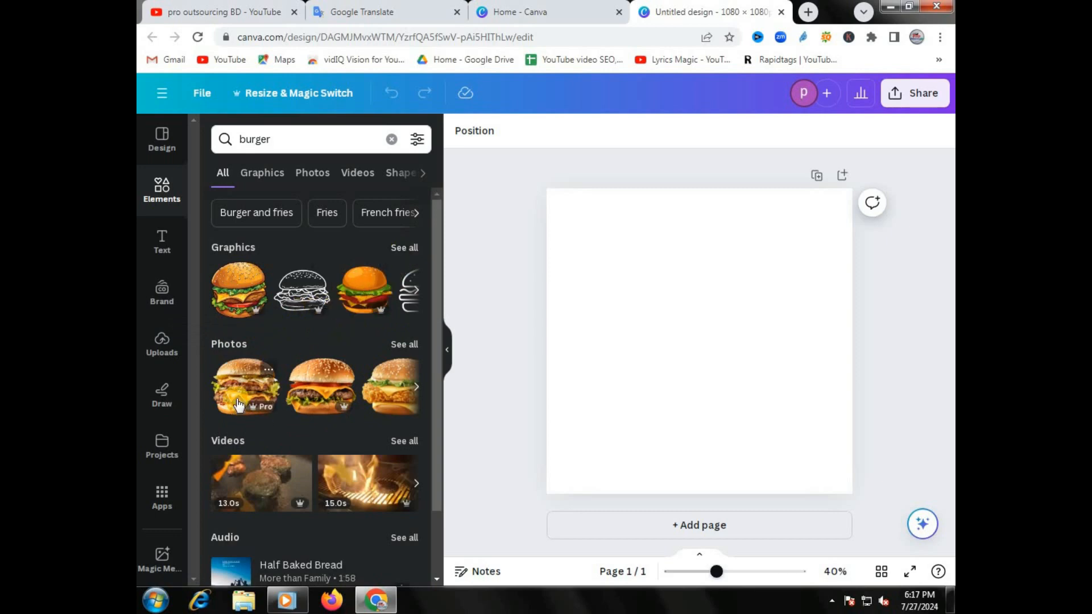
pyautogui.click(247, 294)
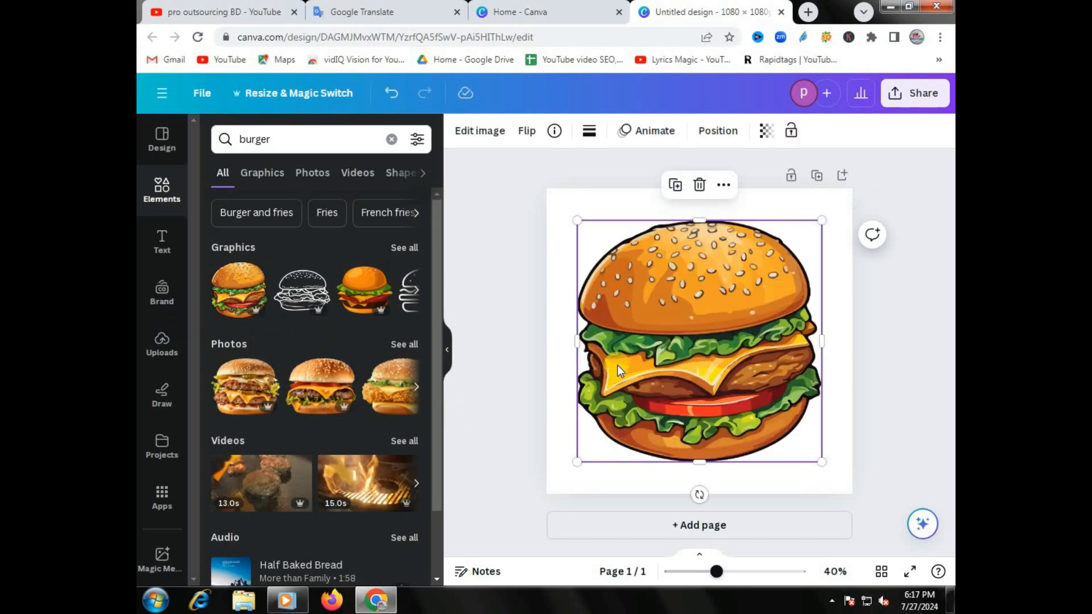
pyautogui.click(513, 360)
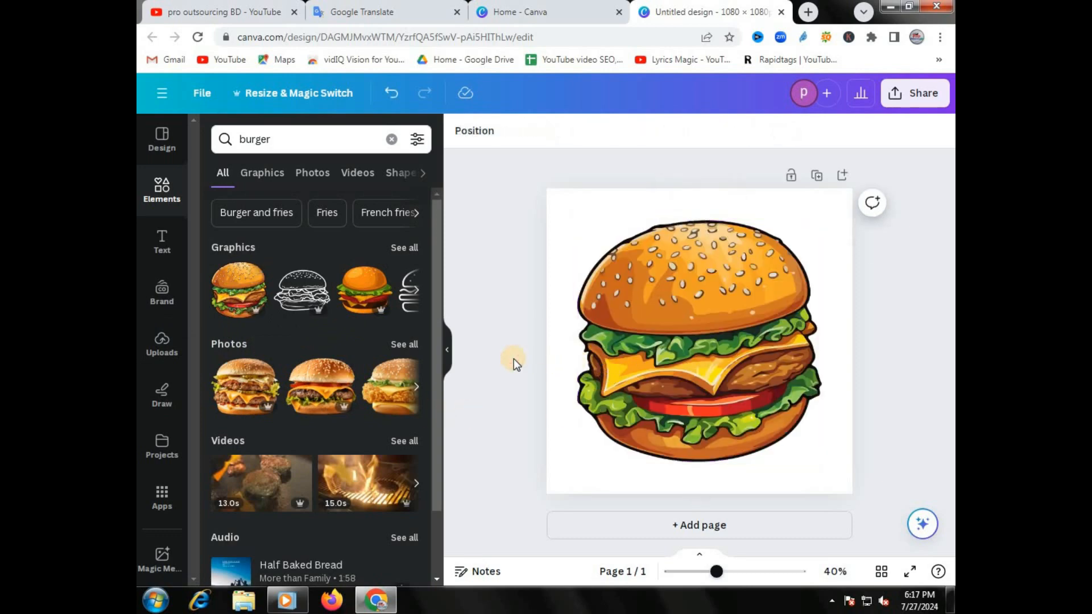
pyautogui.hotkey('ctrl', 'z')
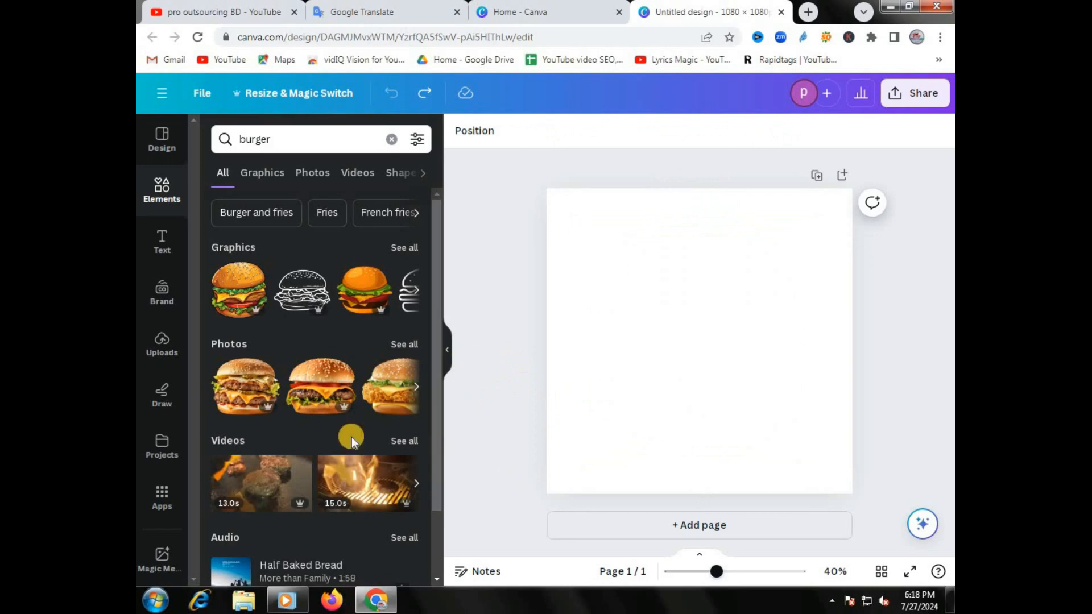
# - Add the double cheeseburger photo from the burger results to the blank page
pyautogui.click(238, 392)
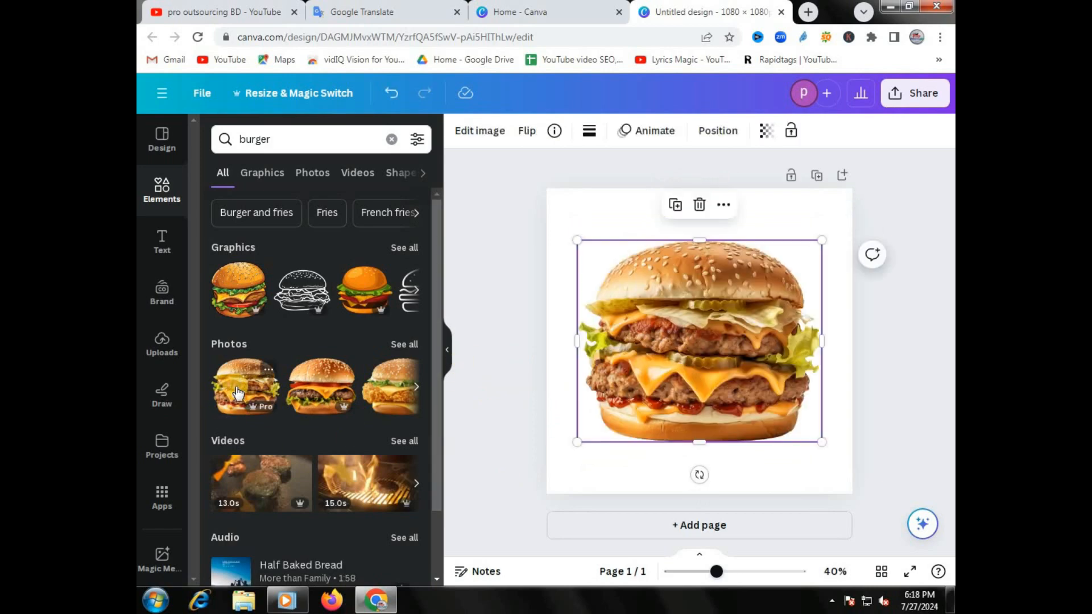
pyautogui.click(514, 336)
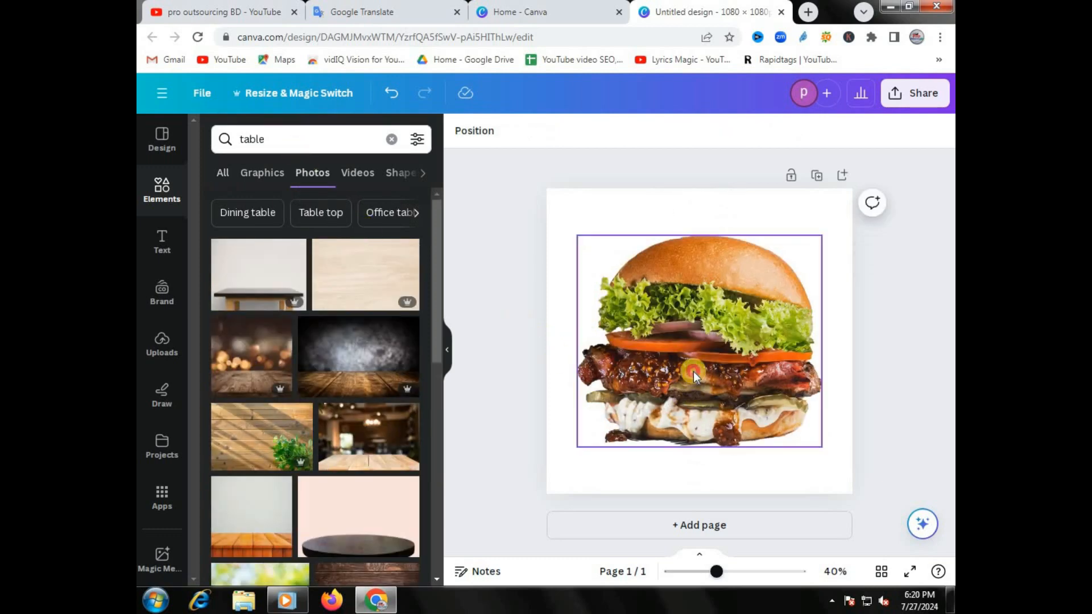
# - Shrink the burger photo to about 809 × 700 px and move it toward the page's upper-left area
pyautogui.click(694, 371)
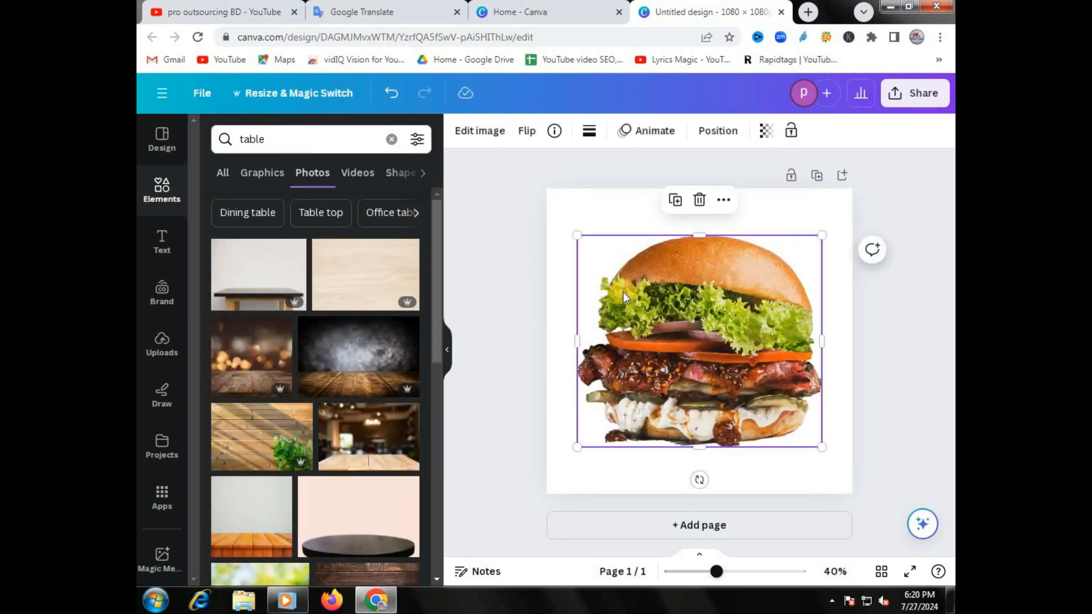
pyautogui.moveTo(576, 250); pyautogui.dragTo(592, 246)
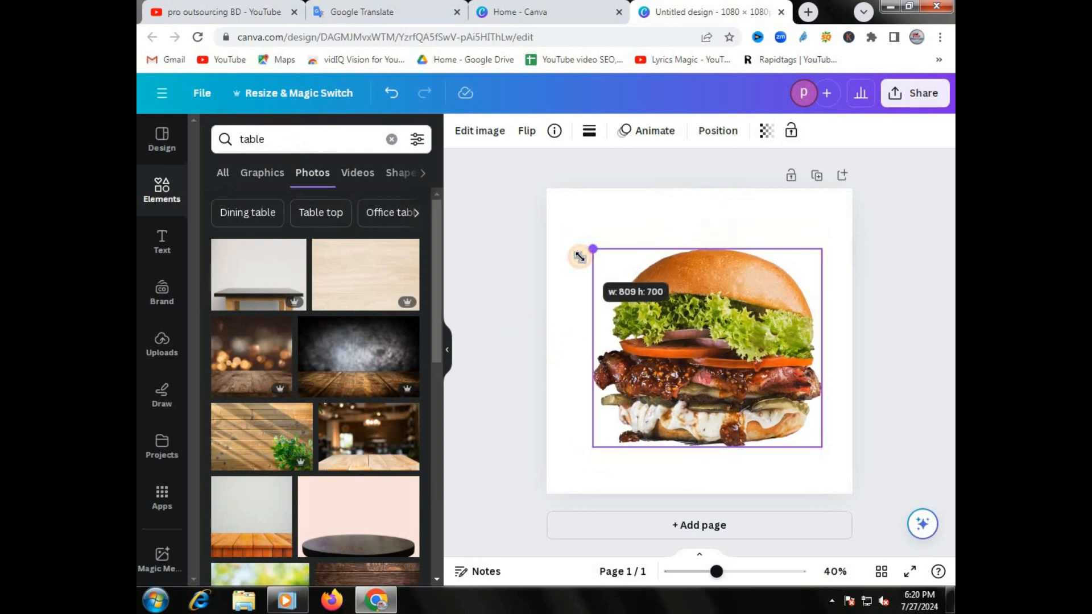
pyautogui.moveTo(649, 291); pyautogui.dragTo(625, 250)
# - Search the photos for "table" and place the cut-out light wooden tabletop on the page just below the burger
pyautogui.click(299, 144)
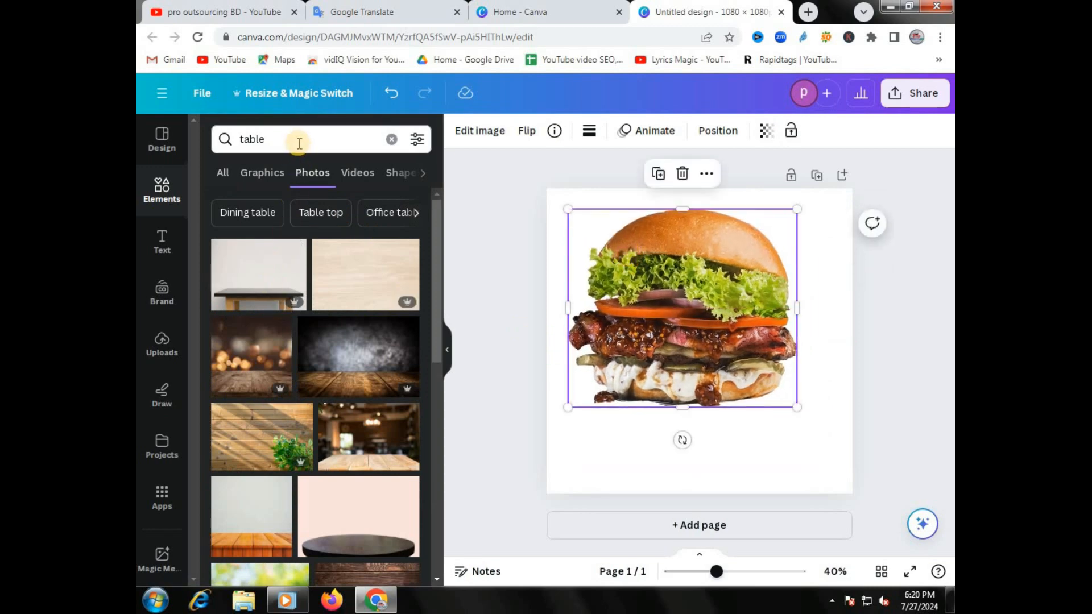
pyautogui.write('table')
pyautogui.press('Return')
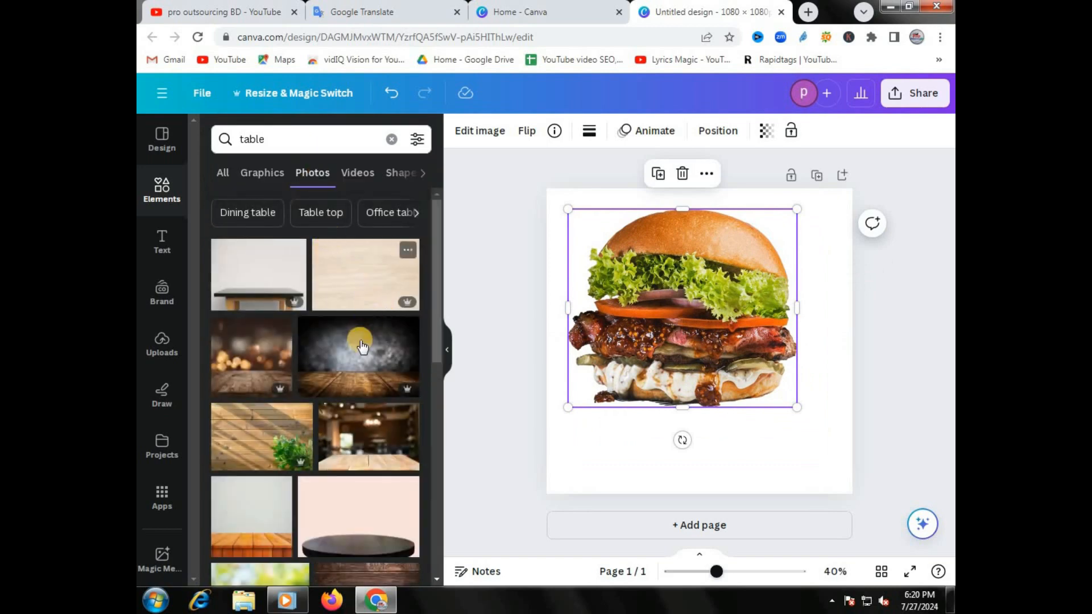
pyautogui.scroll(-3, 364, 341)
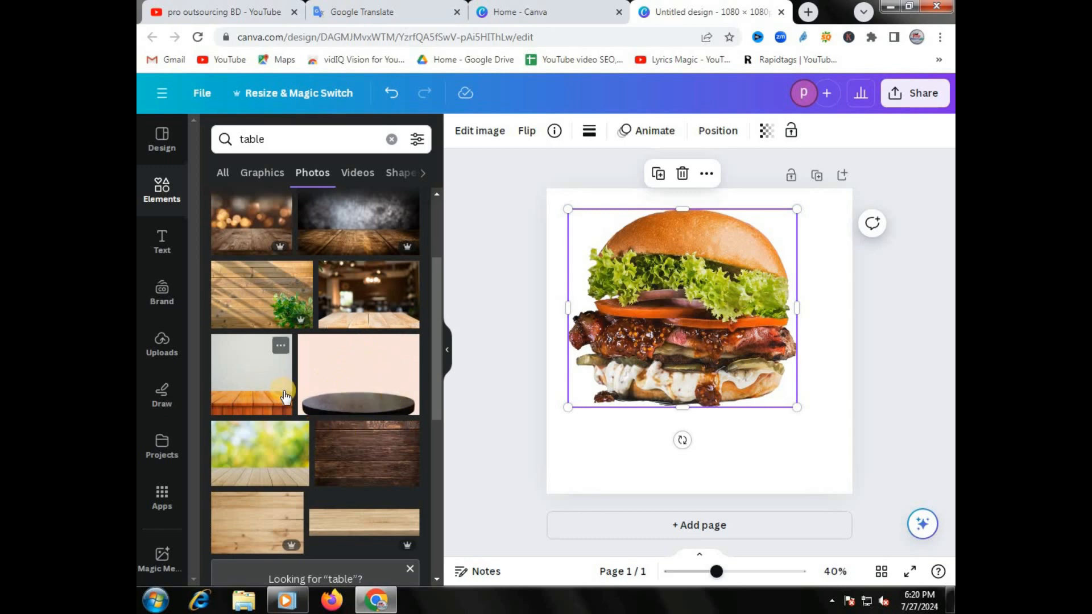
pyautogui.scroll(3, 284, 393)
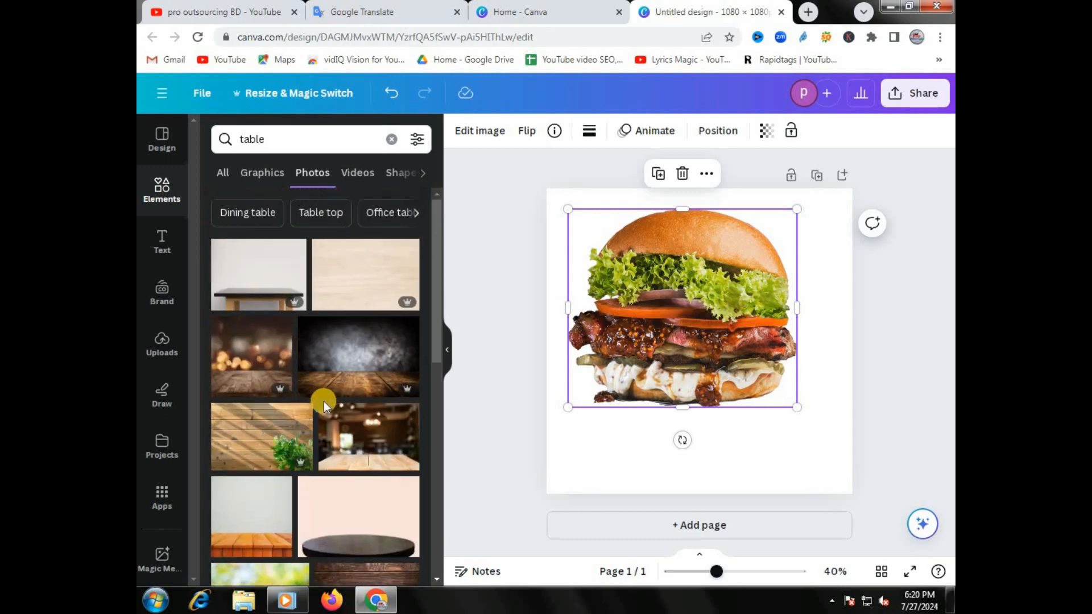
pyautogui.scroll(-6, 323, 402)
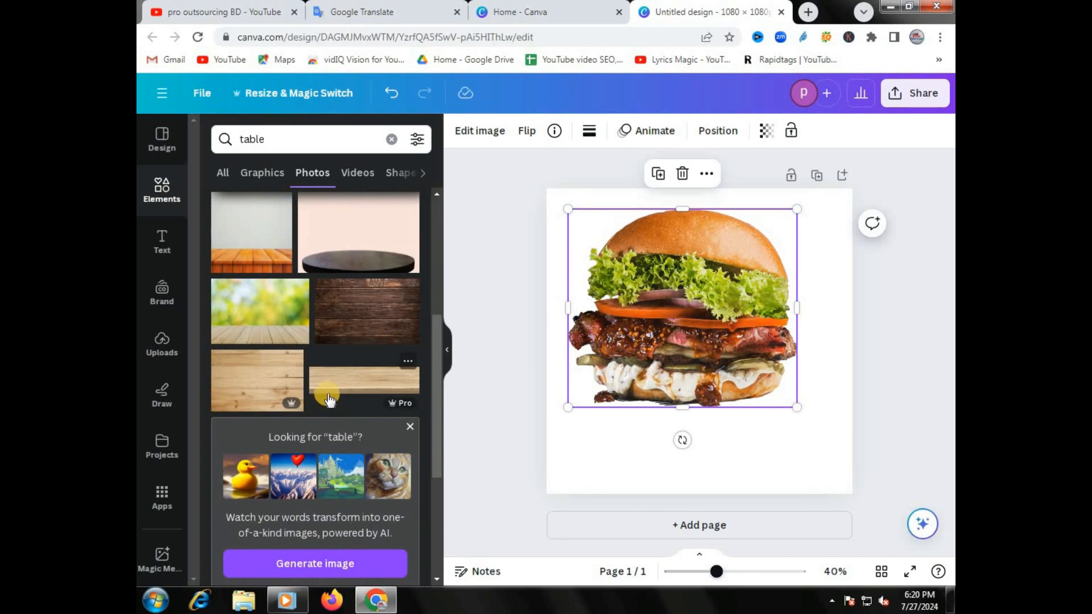
pyautogui.scroll(-4, 246, 375)
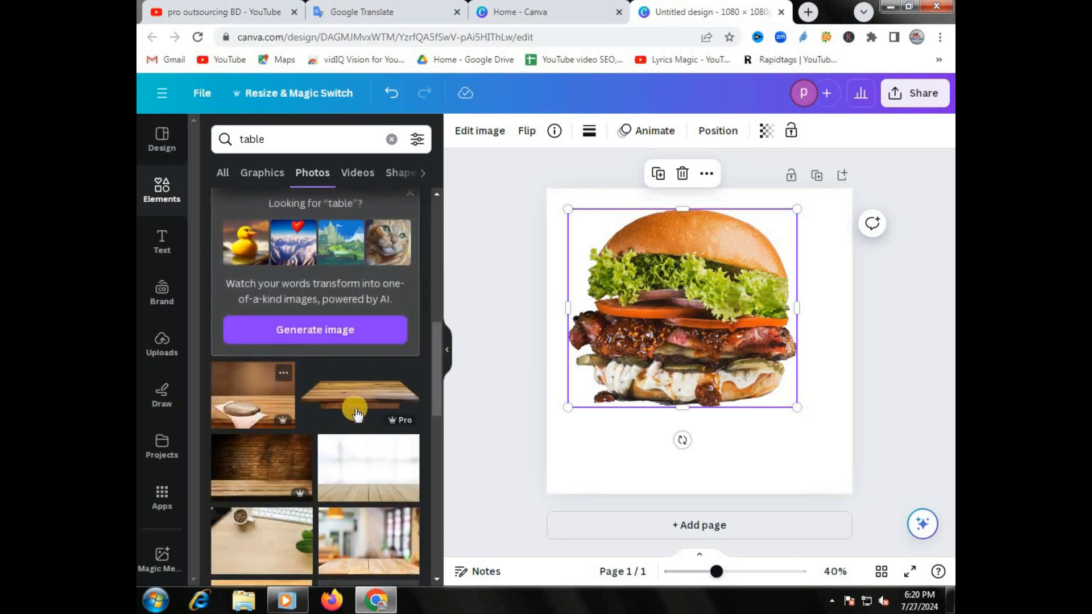
pyautogui.scroll(-3, 359, 414)
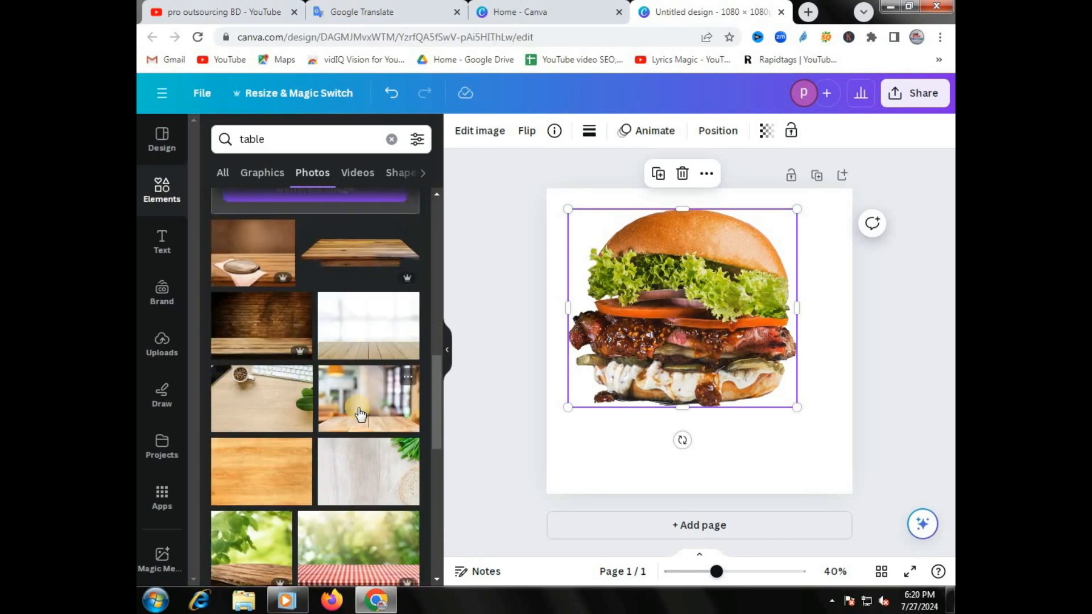
pyautogui.scroll(-3, 329, 458)
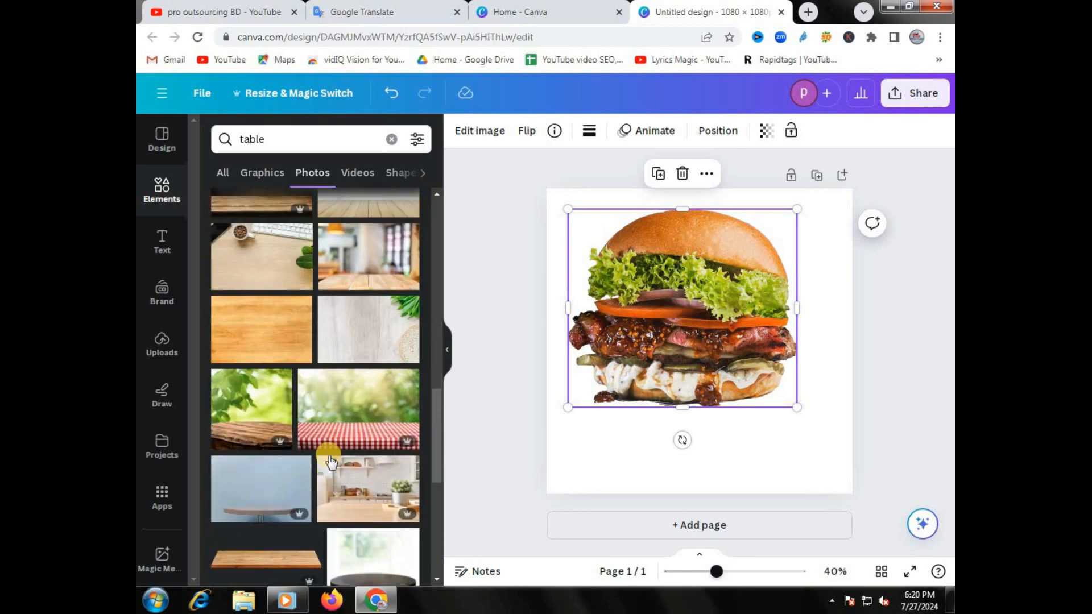
pyautogui.scroll(-2, 329, 455)
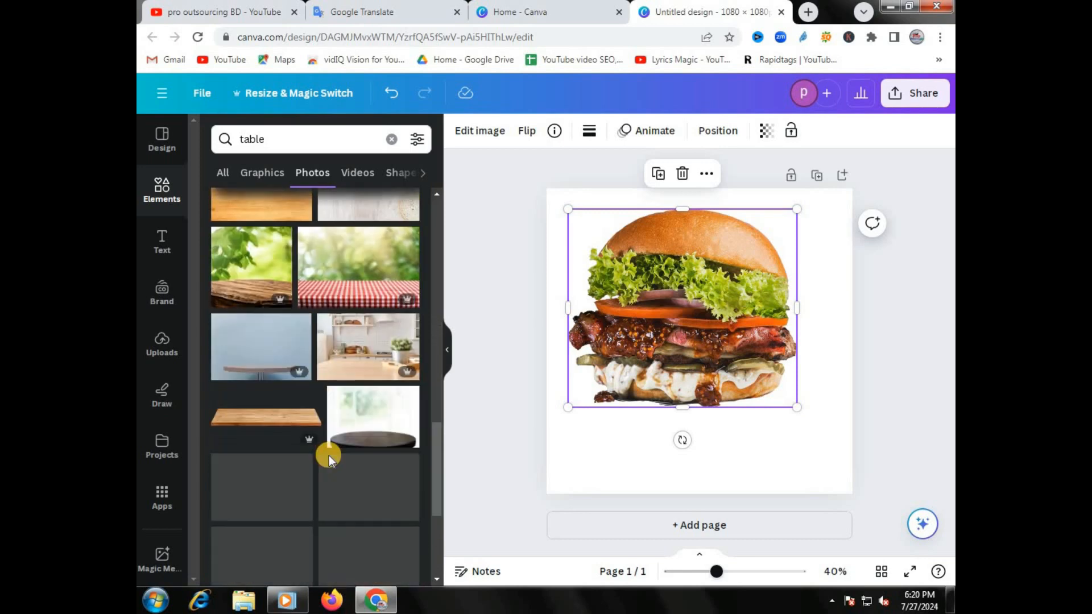
pyautogui.click(287, 428)
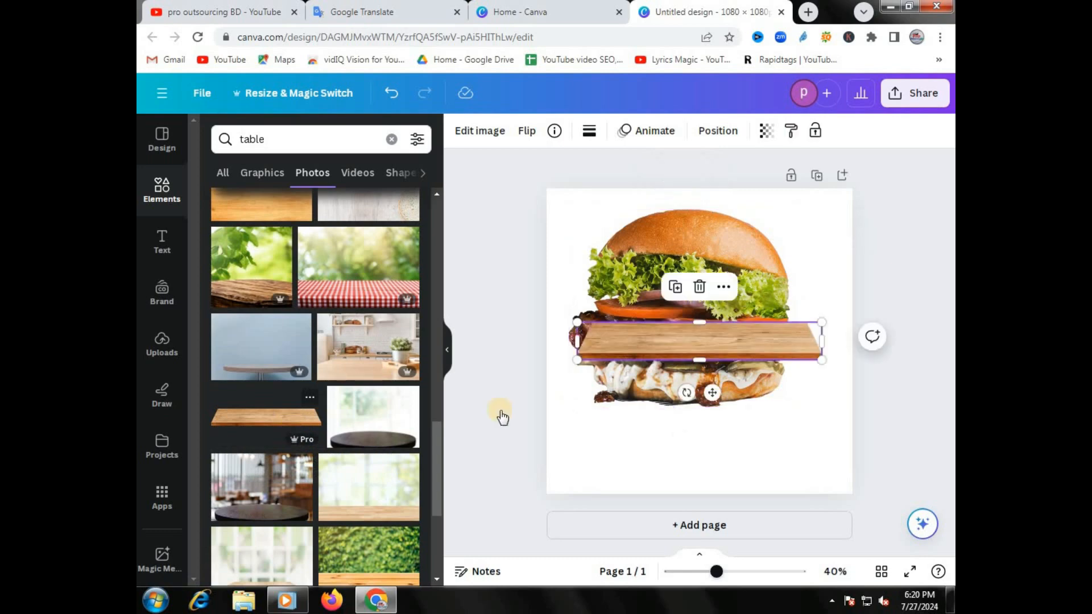
pyautogui.moveTo(686, 342); pyautogui.dragTo(671, 450)
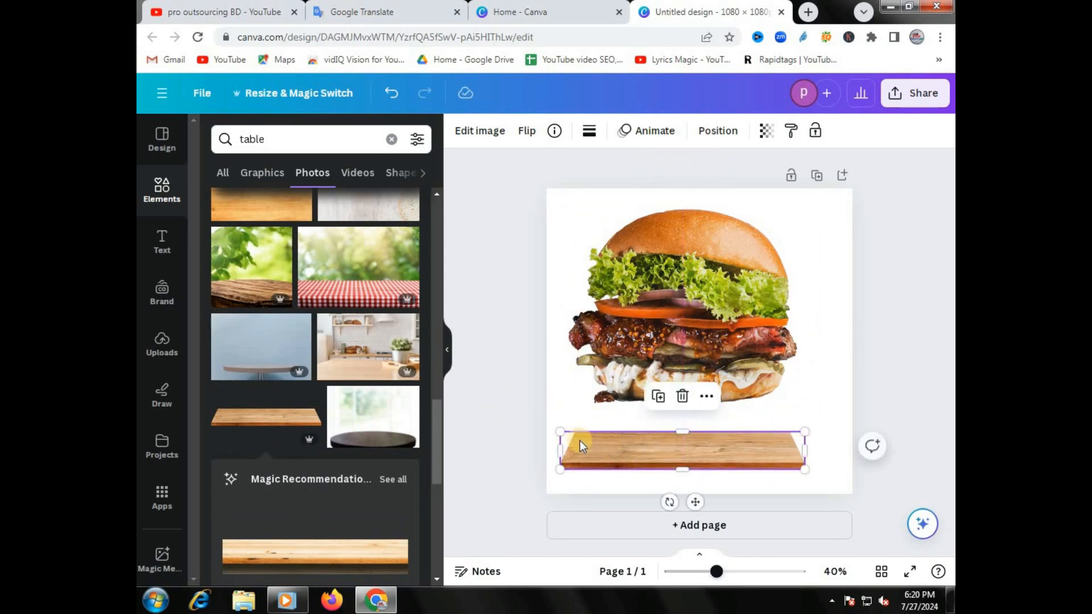
# - Undo the light wooden tabletop's stretch, move and placement so only the burger photo remains on the page
pyautogui.moveTo(561, 450); pyautogui.dragTo(519, 450)
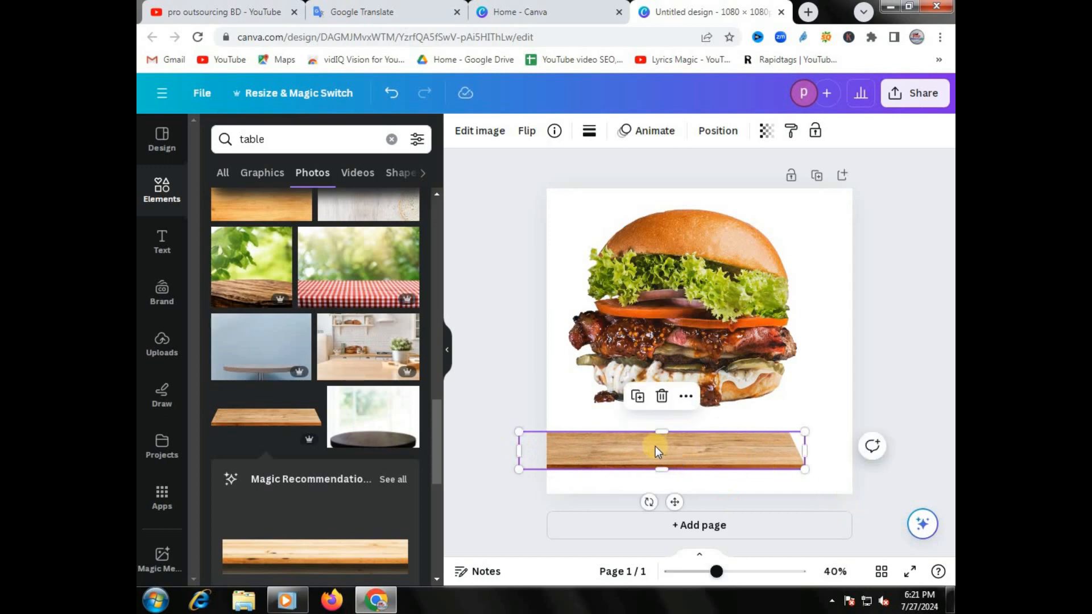
pyautogui.hotkey('ctrl', 'z')
pyautogui.hotkey('ctrl', 'z')
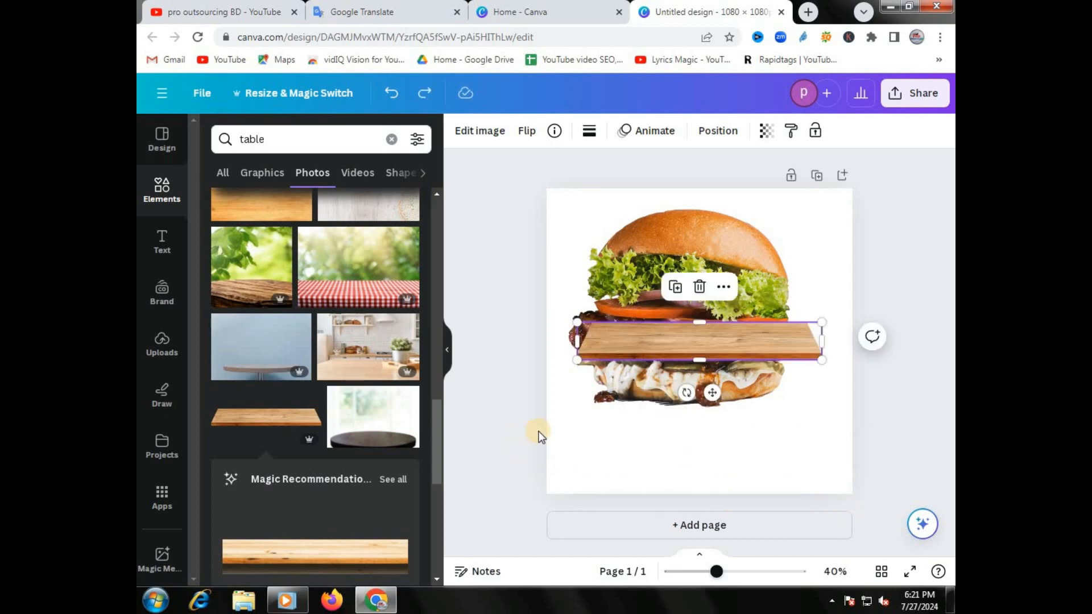
pyautogui.hotkey('ctrl', 'z')
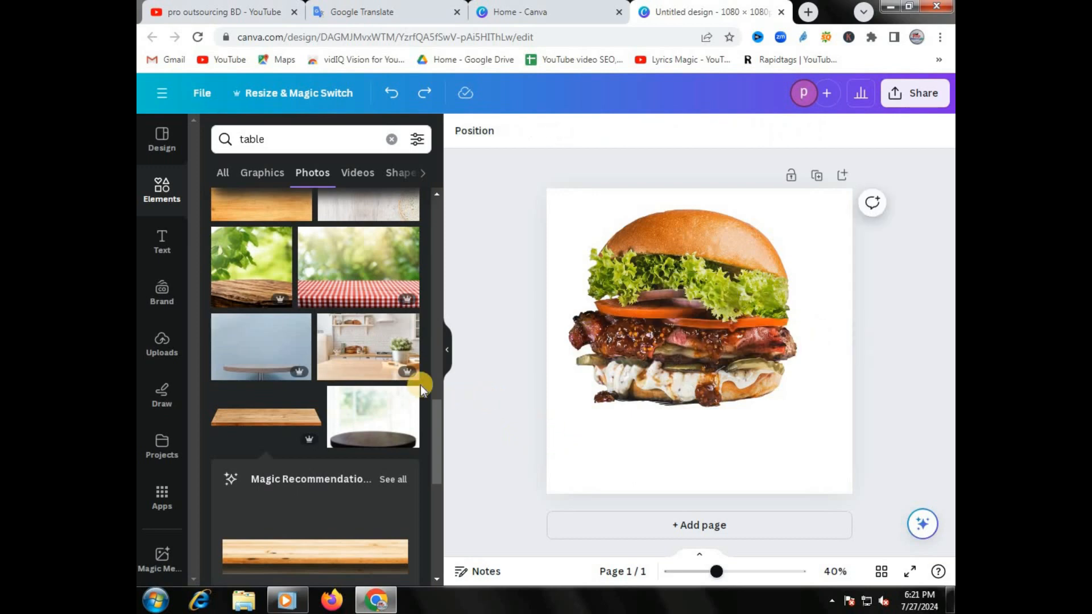
# - Try the flat yellowish wood-grain photo from the table results on the page and undo its placement
pyautogui.scroll(3, 387, 387)
pyautogui.click(284, 324)
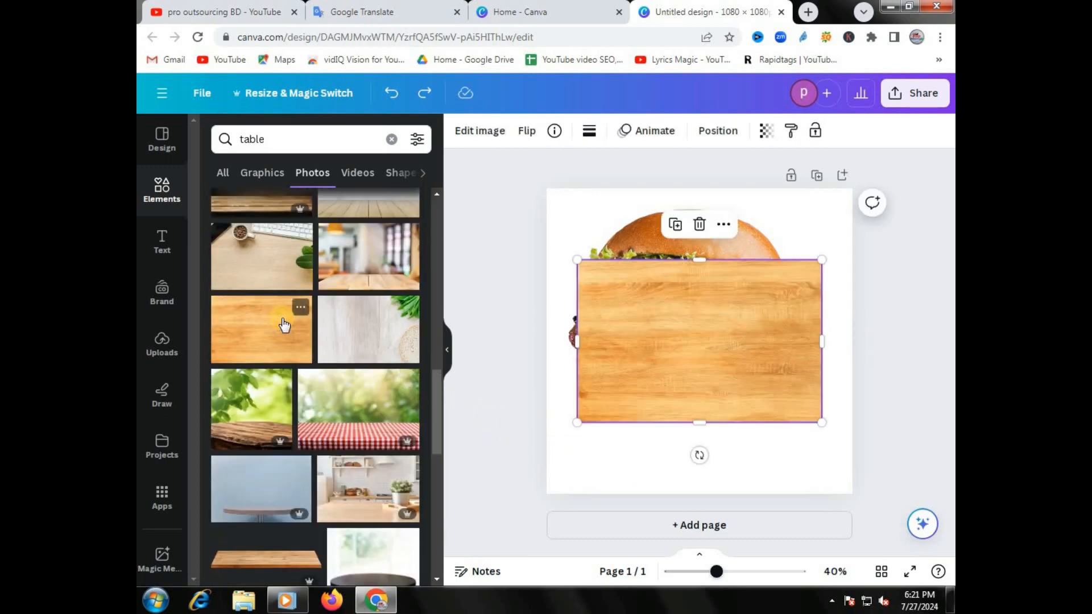
pyautogui.hotkey('ctrl', 'z')
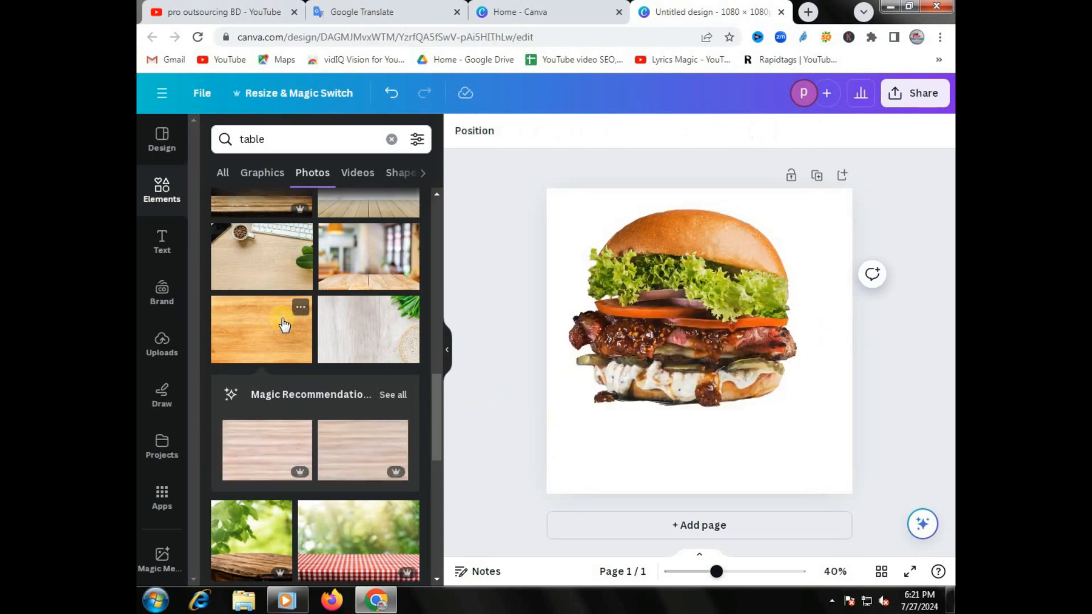
# - Add the dark cut-out wooden tabletop from the table results and move it to the page's bottom below the burger
pyautogui.scroll(2, 314, 359)
pyautogui.scroll(2, 315, 360)
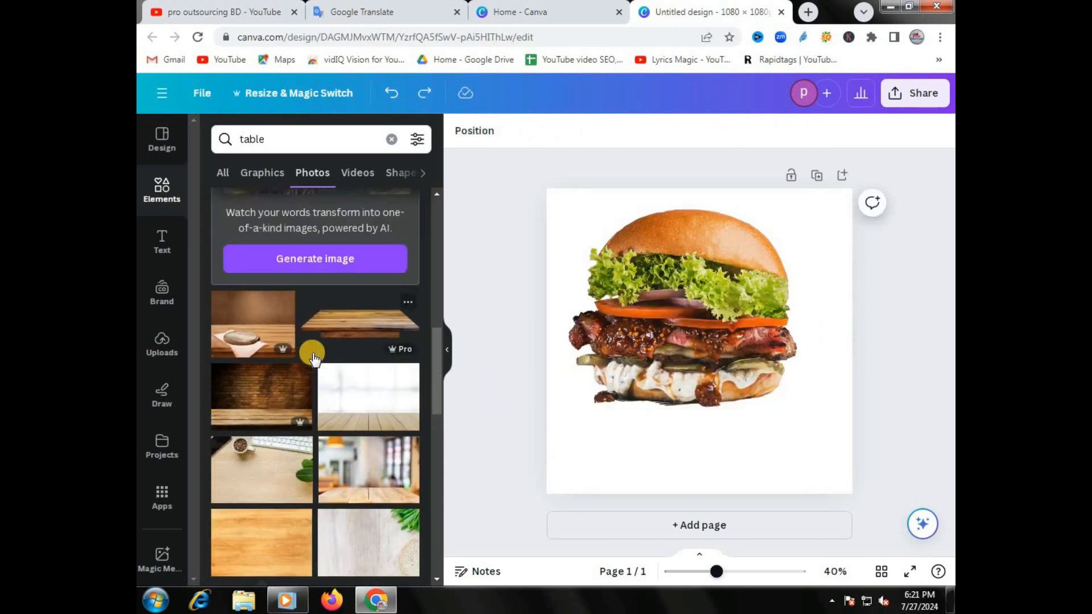
pyautogui.click(353, 335)
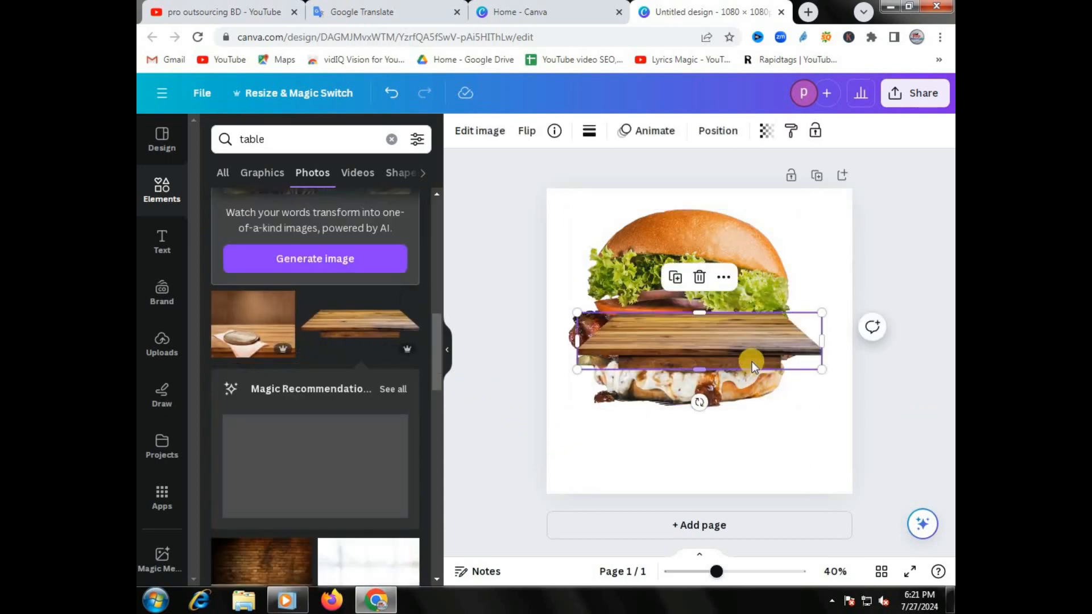
pyautogui.moveTo(744, 347); pyautogui.dragTo(747, 471)
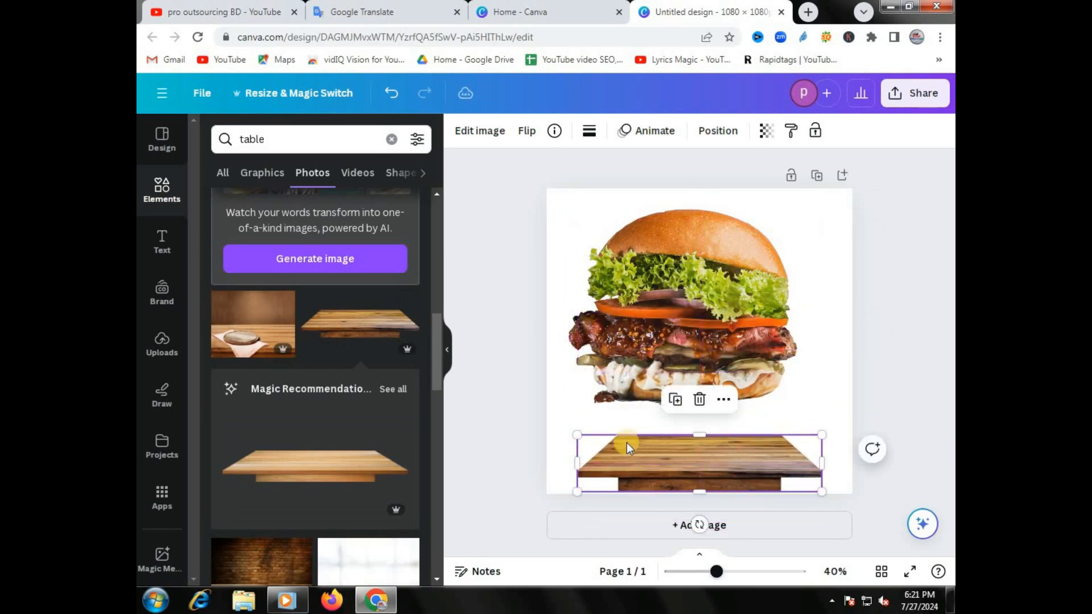
# - Stretch the dark tabletop past both side edges of the page and make it slightly taller
pyautogui.moveTo(576, 463); pyautogui.dragTo(536, 461)
pyautogui.moveTo(825, 459); pyautogui.dragTo(911, 462)
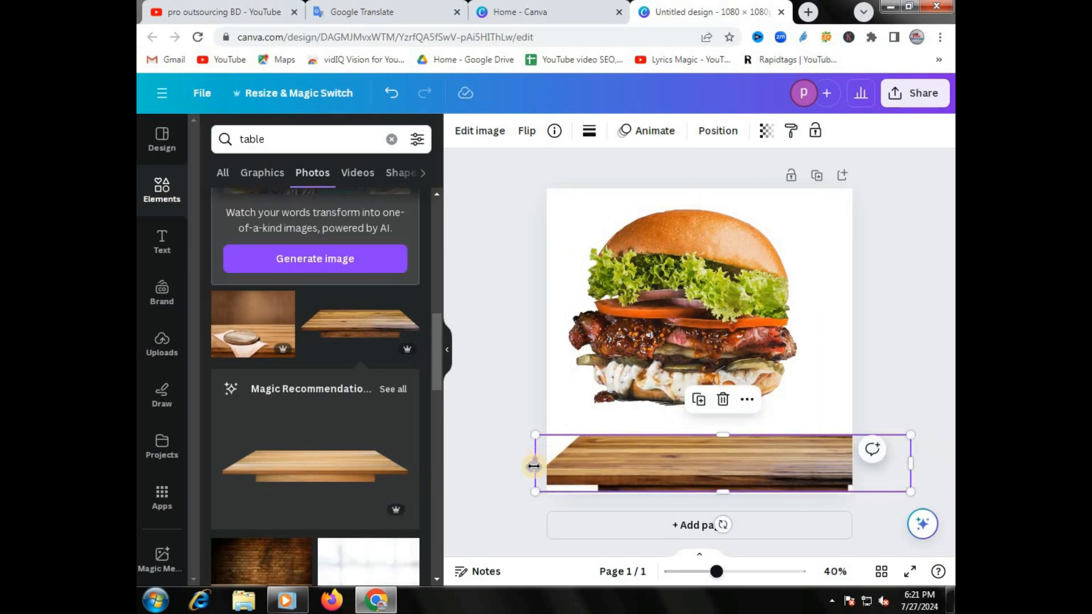
pyautogui.moveTo(535, 463); pyautogui.dragTo(487, 463)
pyautogui.moveTo(688, 435); pyautogui.dragTo(689, 426)
pyautogui.click(502, 351)
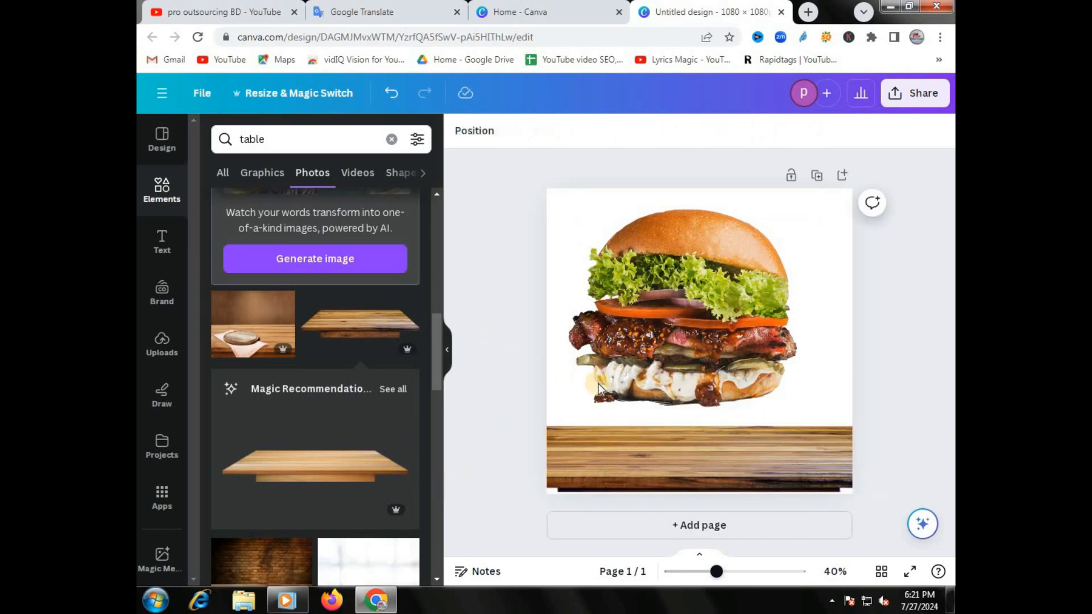
# - Replace the dark tabletop with the recommended light one, stretched past both side edges and positioned just above the page's bottom edge
pyautogui.hotkey('ctrl', 'z')
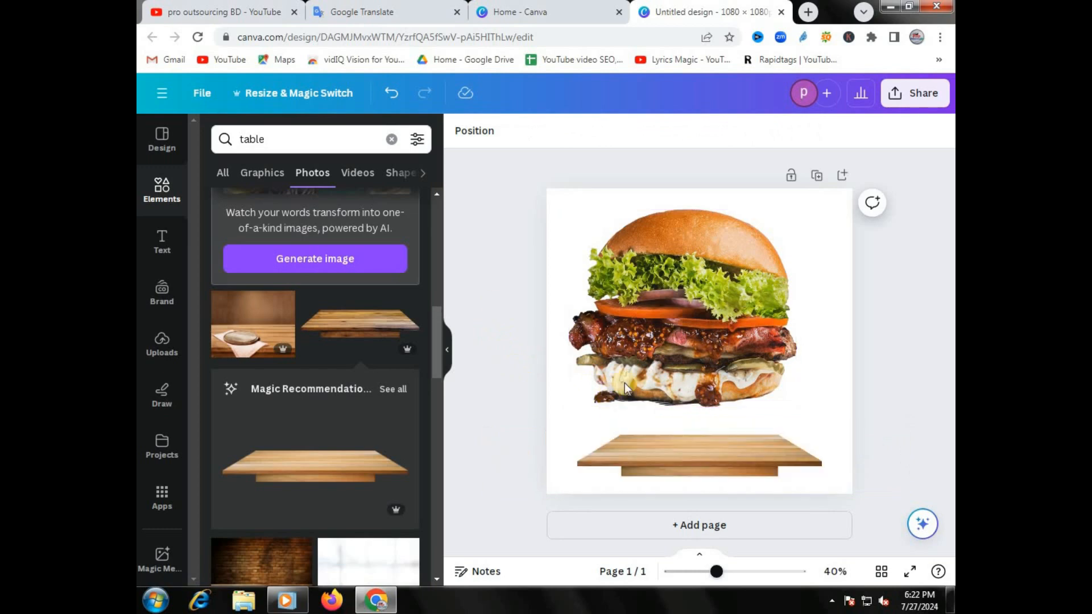
pyautogui.click(683, 449)
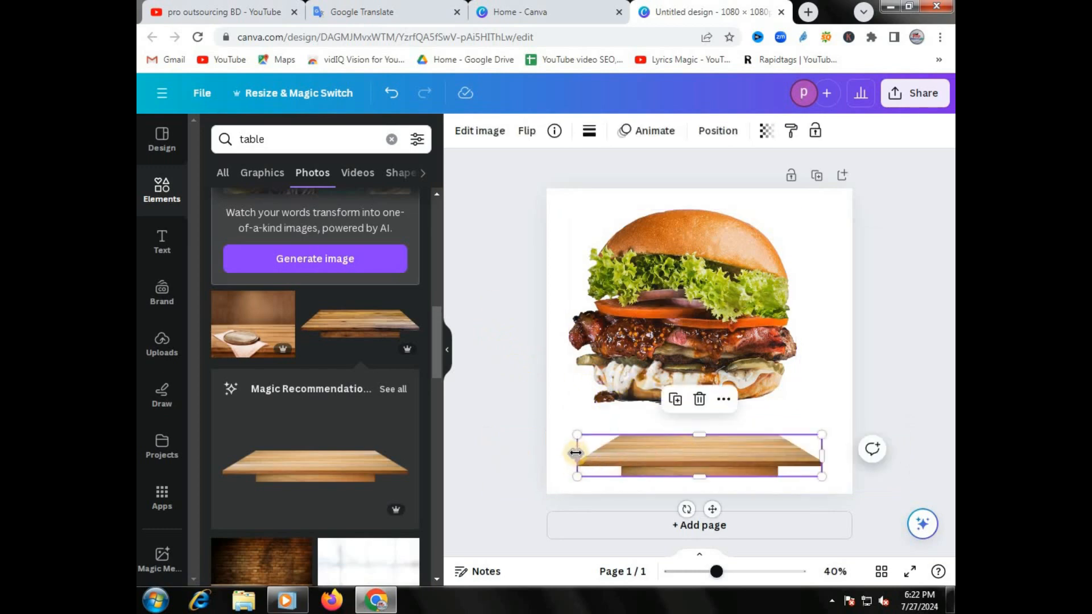
pyautogui.moveTo(576, 453); pyautogui.dragTo(487, 455)
pyautogui.moveTo(820, 452); pyautogui.dragTo(936, 441)
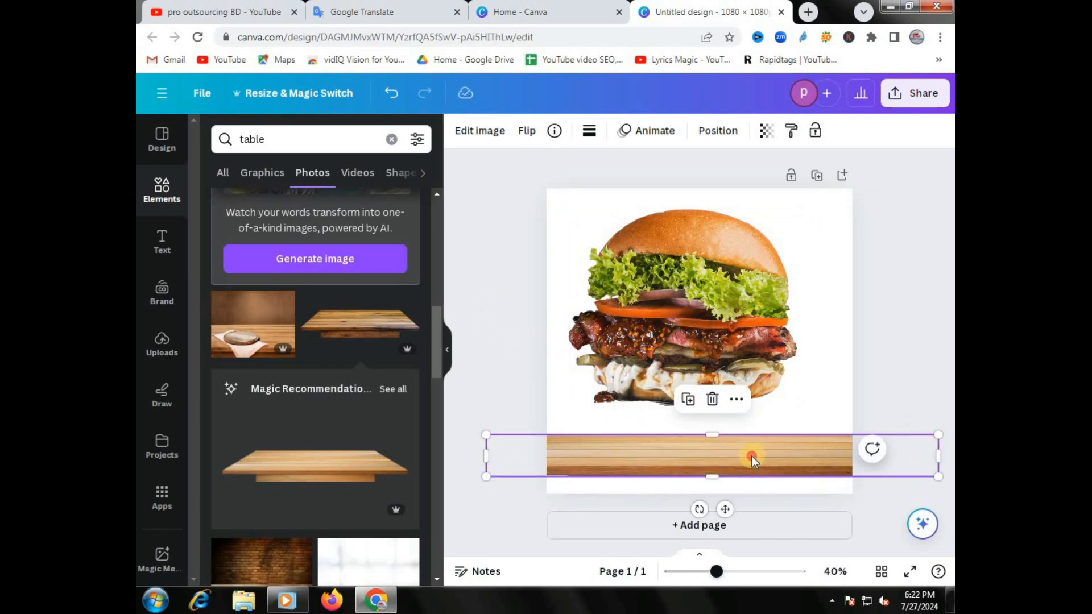
pyautogui.moveTo(748, 453); pyautogui.dragTo(719, 469)
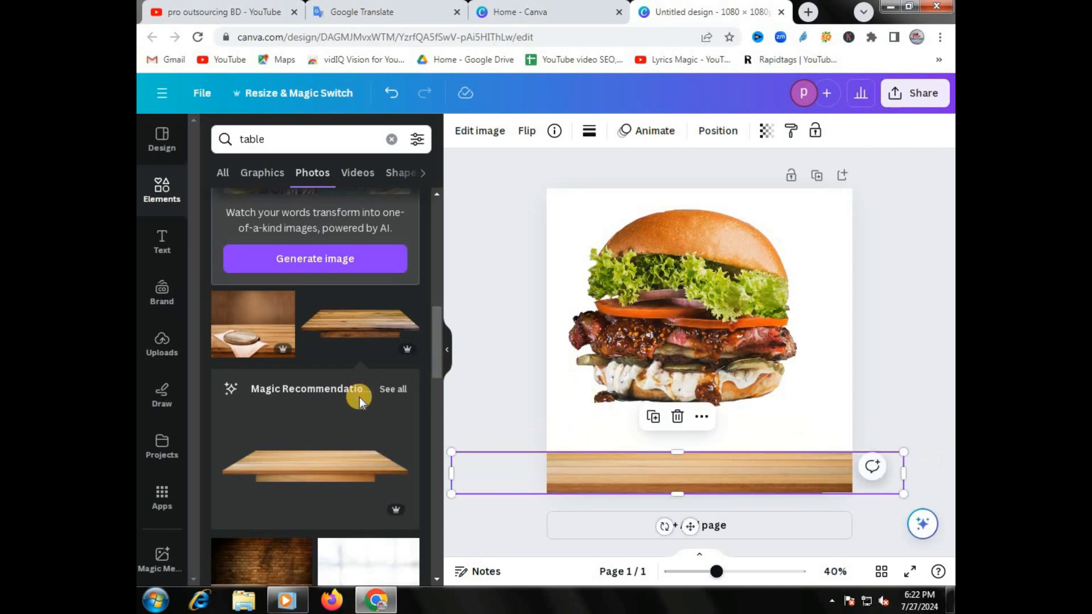
pyautogui.scroll(3, 359, 397)
pyautogui.scroll(-8, 359, 397)
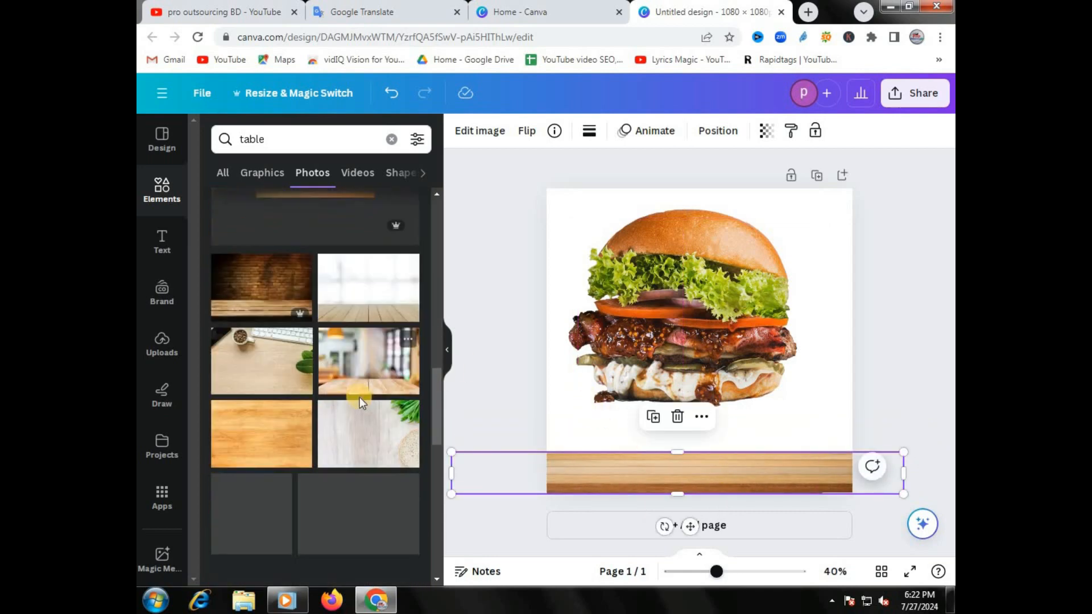
pyautogui.scroll(5, 360, 401)
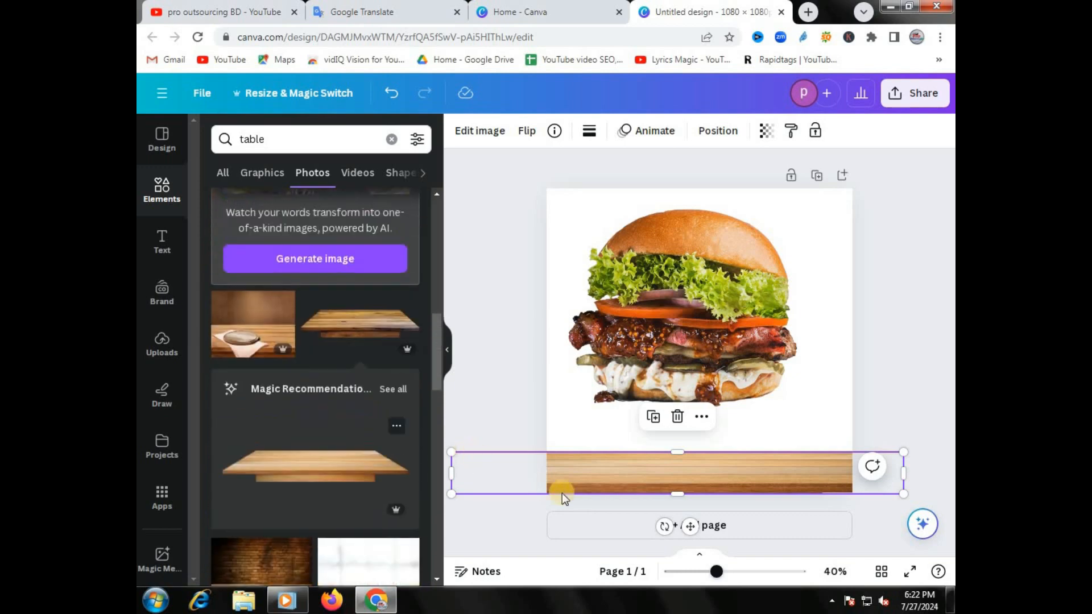
pyautogui.moveTo(602, 467); pyautogui.dragTo(602, 456)
pyautogui.click(722, 271)
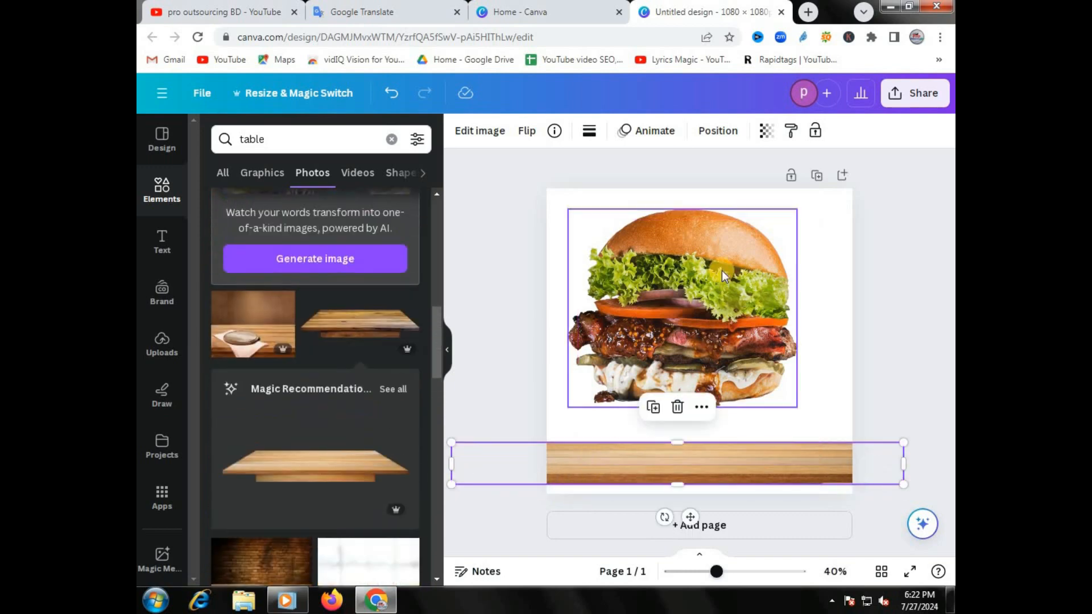
pyautogui.click(709, 136)
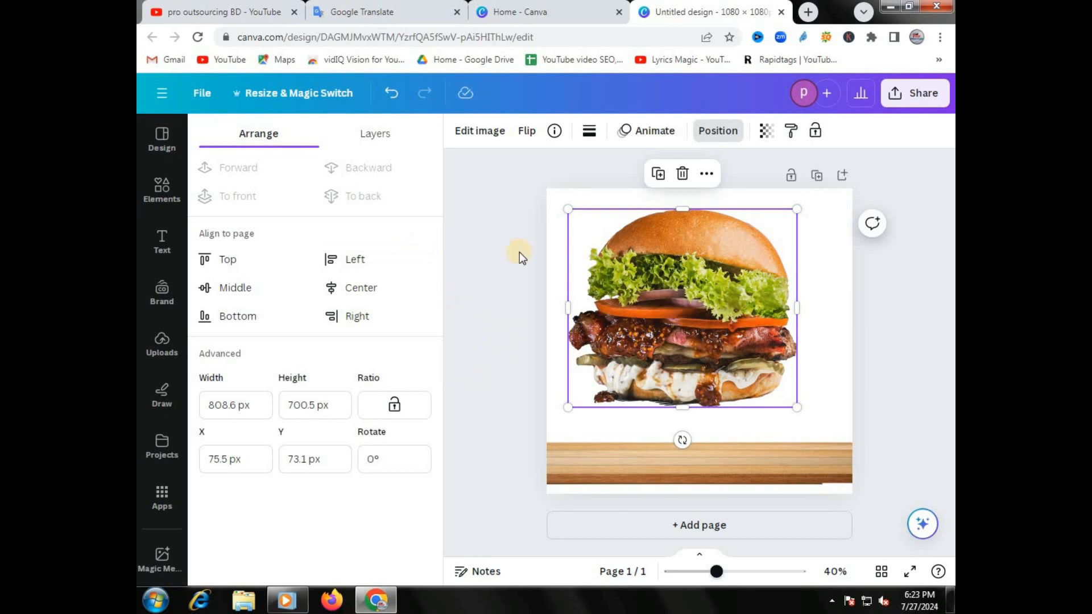
pyautogui.hotkey('ctrl', 'z')
pyautogui.click(680, 278)
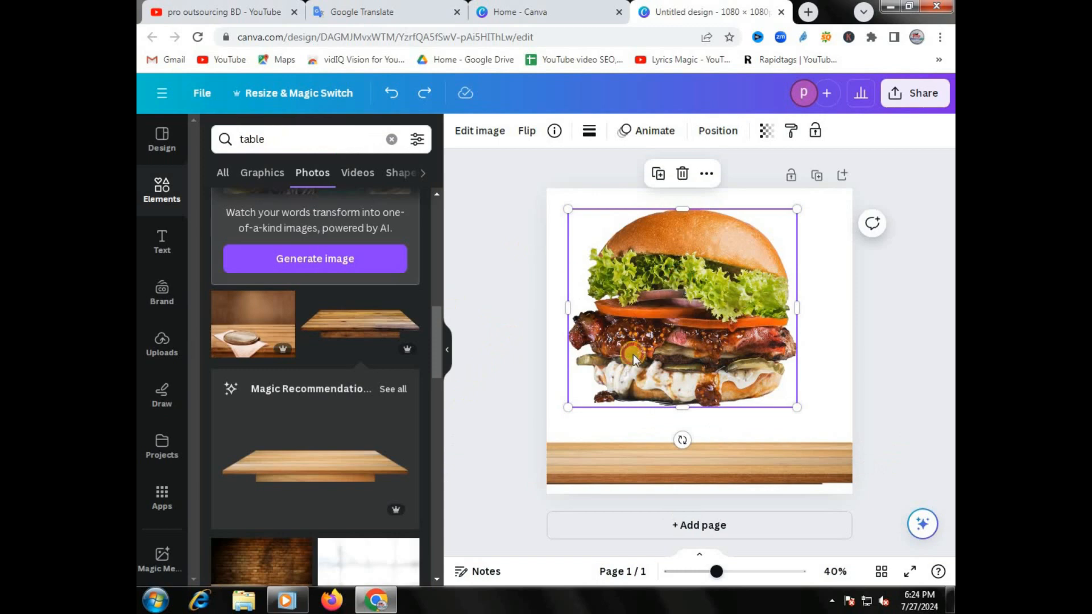
# - Place the burger photo's layer above the tabletop's and move the burger down so it stands on the tabletop
pyautogui.click(593, 448)
pyautogui.click(696, 279)
pyautogui.click(720, 132)
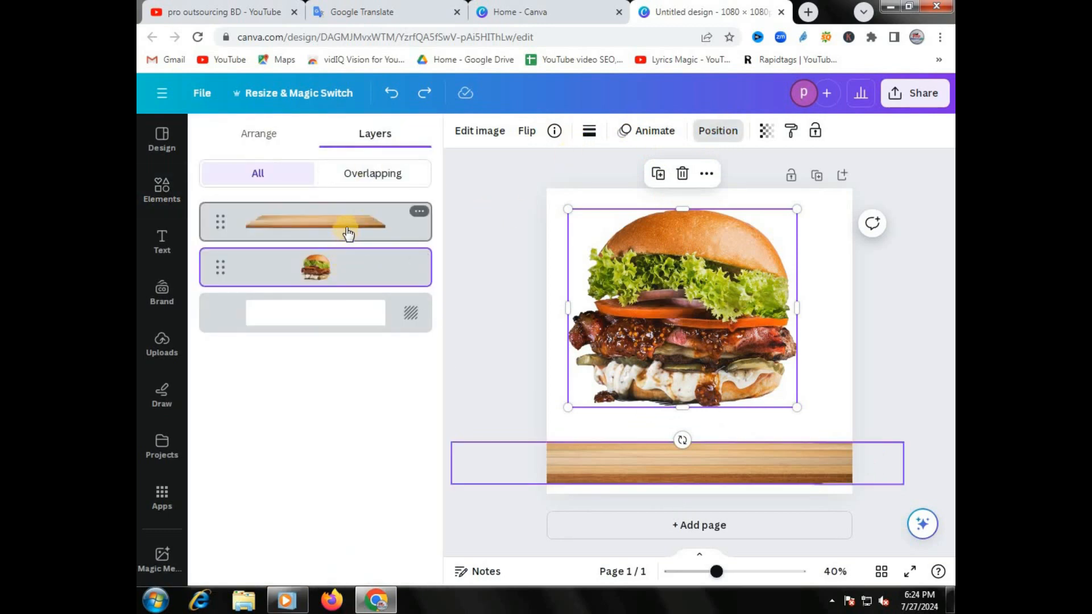
pyautogui.moveTo(348, 232); pyautogui.dragTo(350, 320)
pyautogui.moveTo(616, 367); pyautogui.dragTo(611, 423)
pyautogui.click(316, 272)
pyautogui.moveTo(317, 271); pyautogui.dragTo(320, 224)
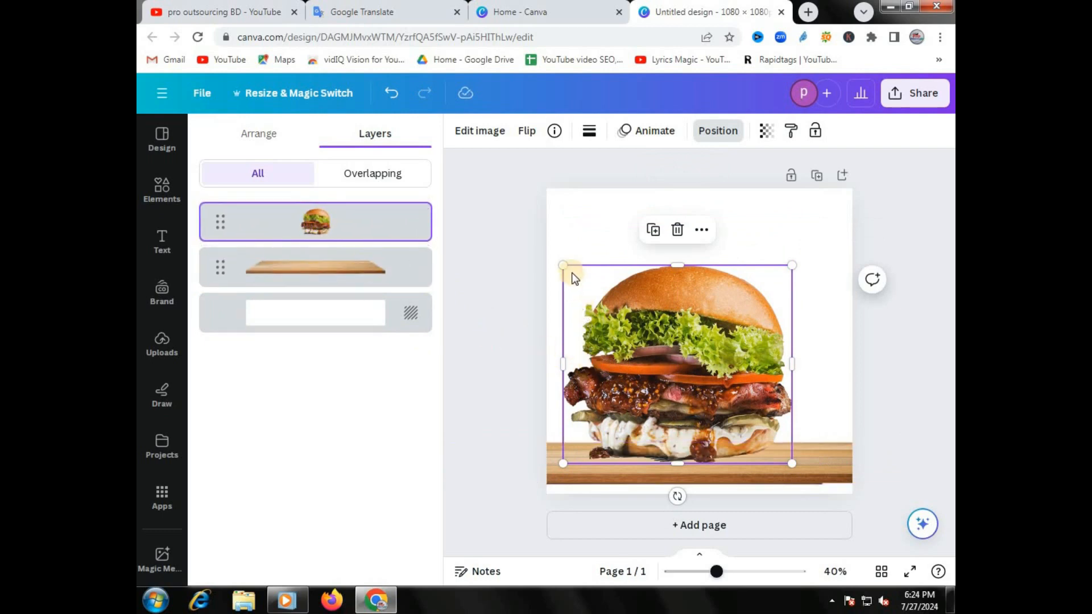
pyautogui.click(585, 216)
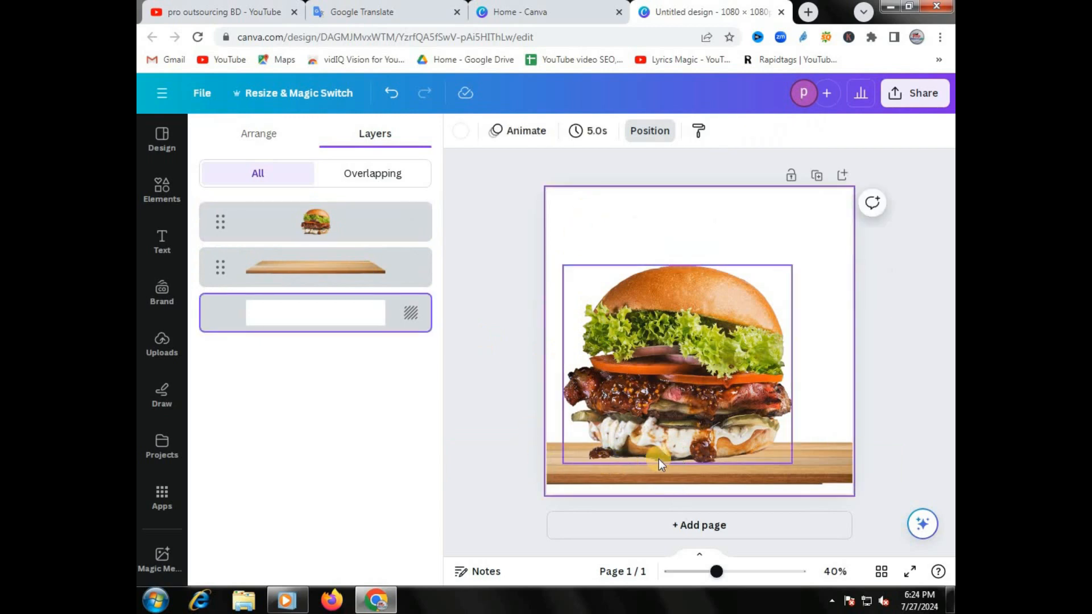
# - Shrink the burger photo to about 699 × 605 px and nudge it slightly lower on the tabletop
pyautogui.click(685, 411)
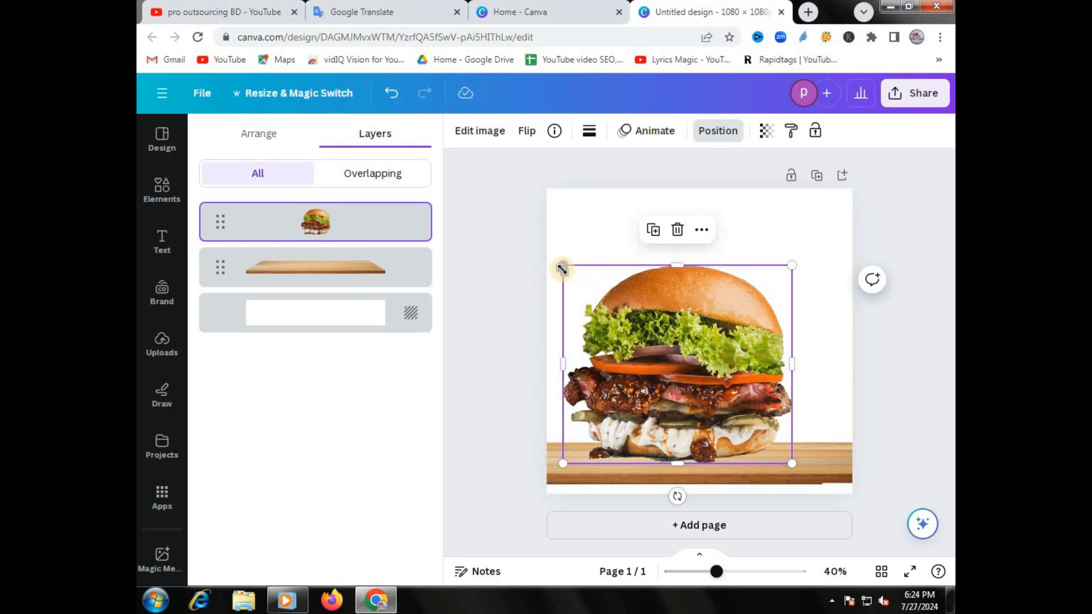
pyautogui.moveTo(561, 269); pyautogui.dragTo(594, 293)
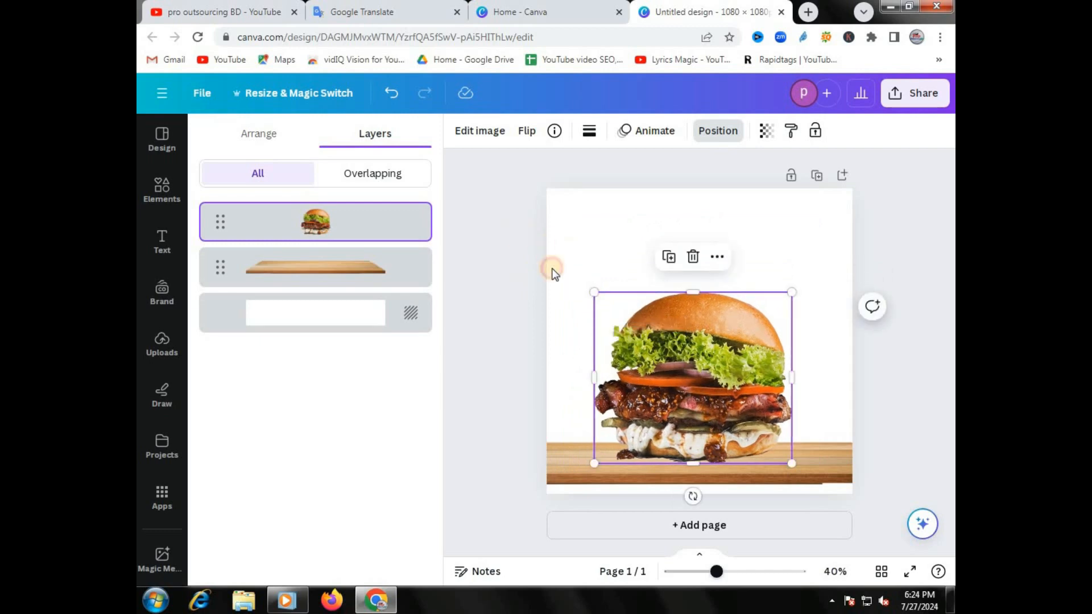
pyautogui.click(551, 273)
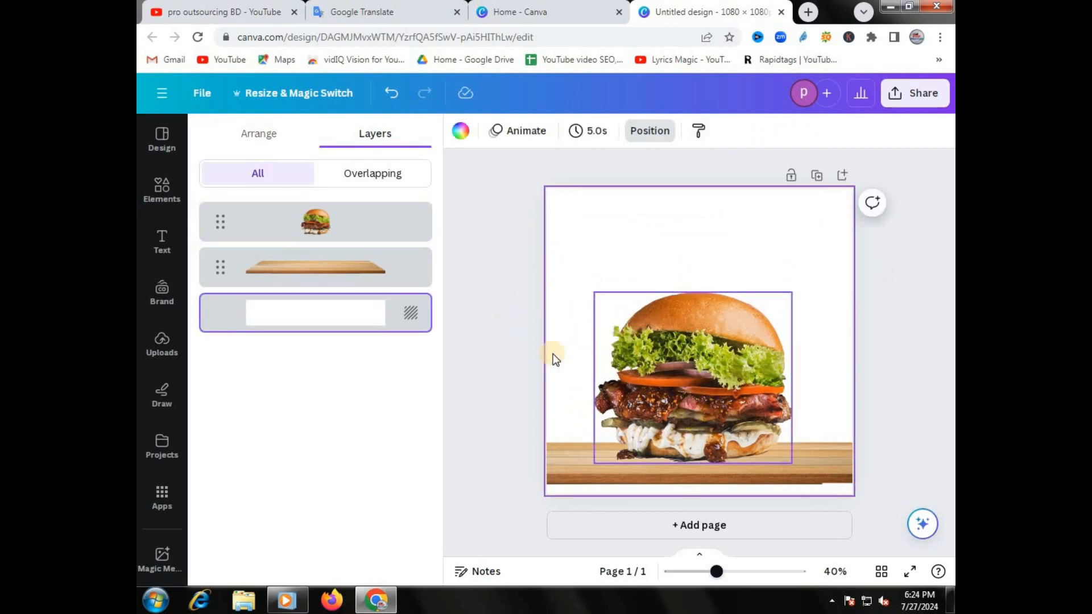
pyautogui.click(514, 363)
pyautogui.moveTo(699, 422); pyautogui.dragTo(700, 425)
pyautogui.click(490, 342)
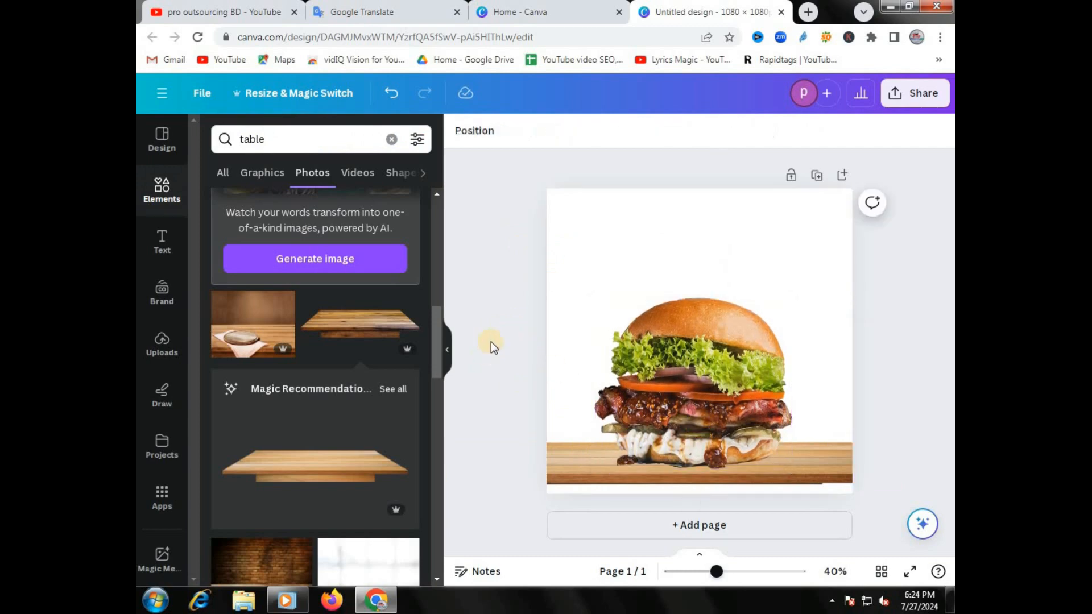
# - Open the burger photo's arrangement options to examine its layer order, alignment, size and position settings
pyautogui.click(645, 321)
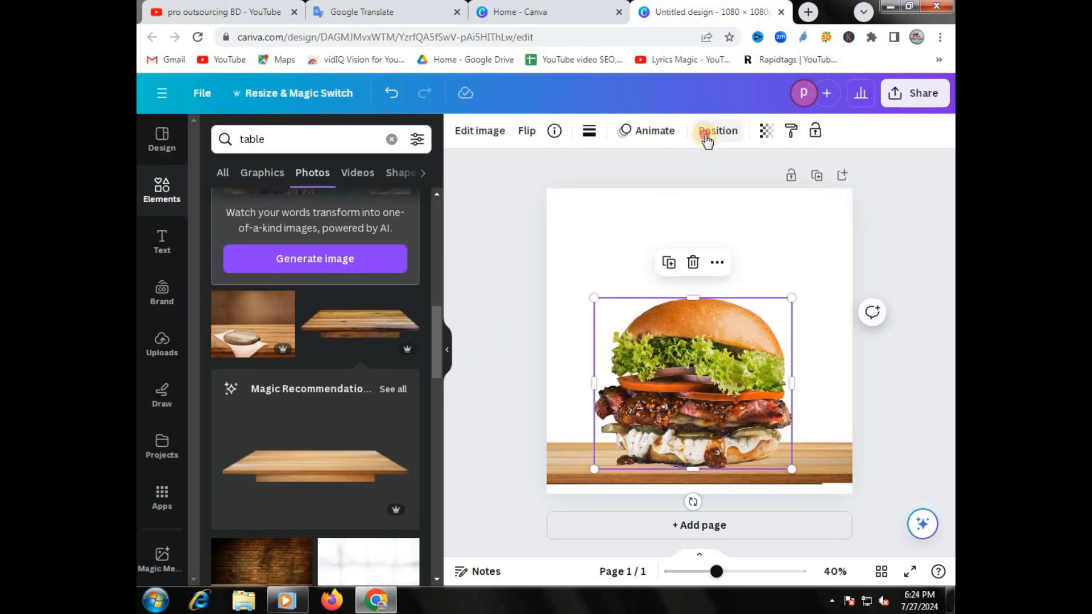
pyautogui.click(706, 137)
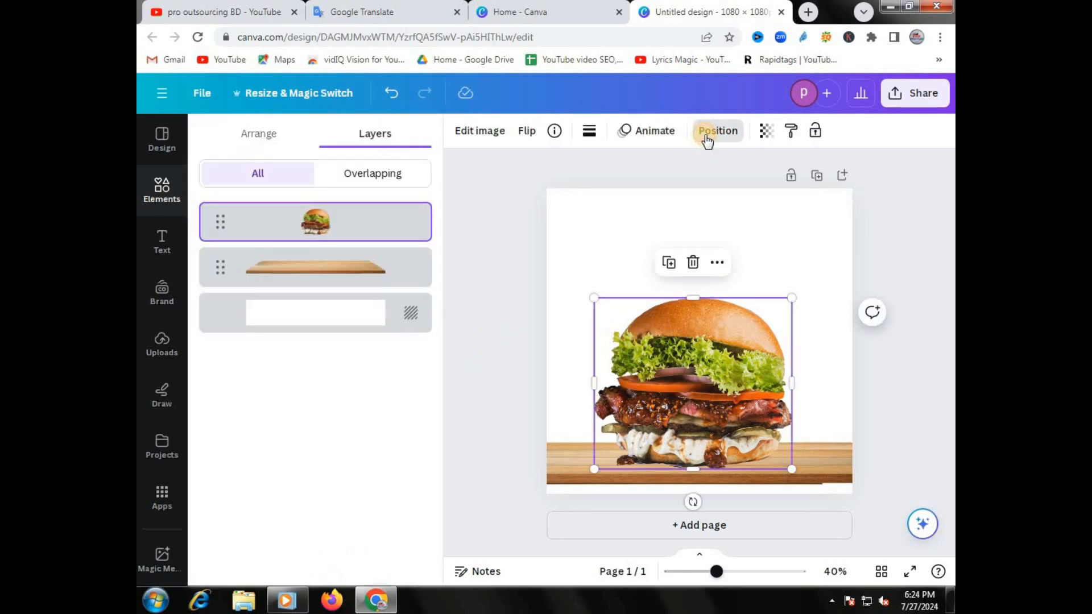
pyautogui.click(275, 144)
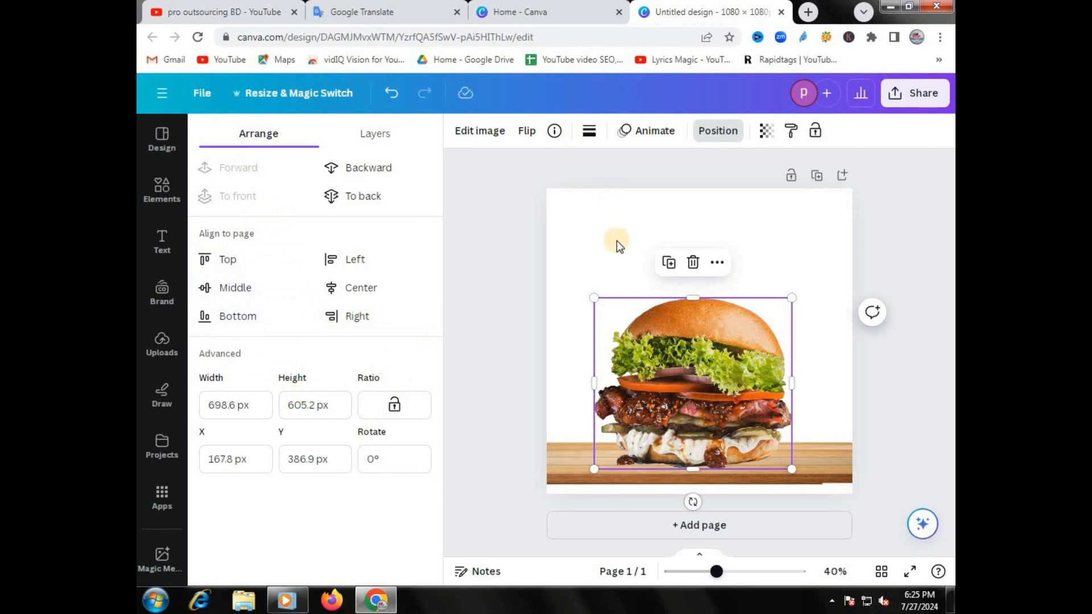
# - Try solid black as the page's background colour
pyautogui.click(594, 240)
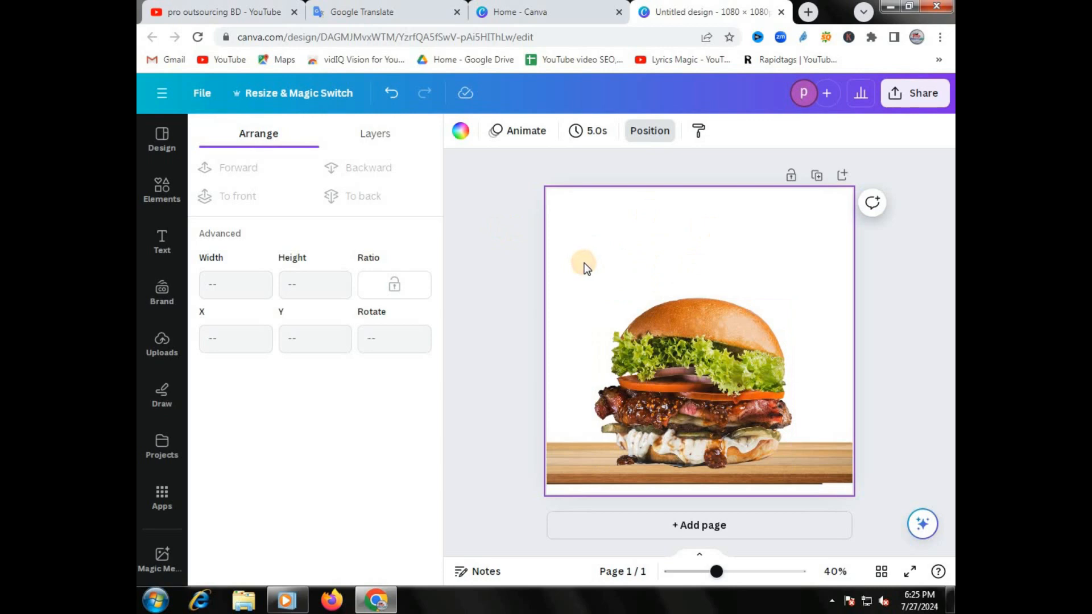
pyautogui.click(460, 132)
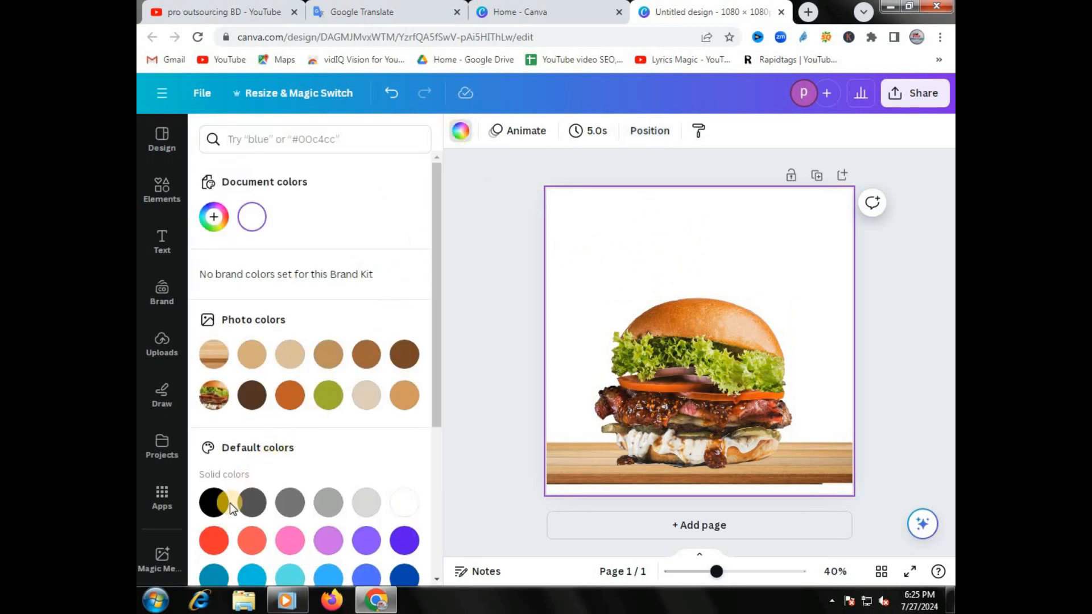
pyautogui.click(219, 512)
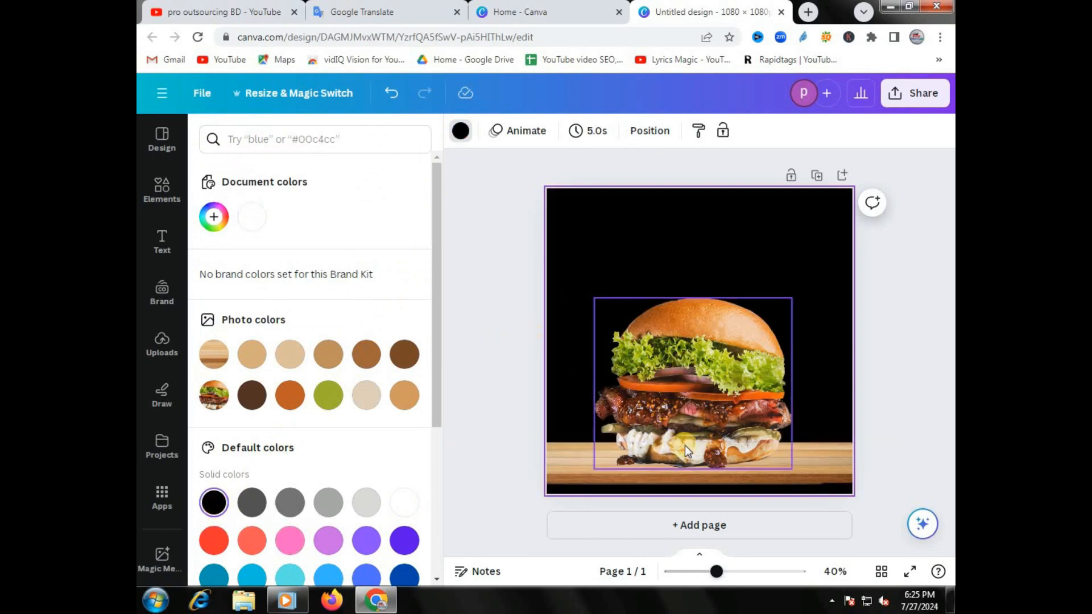
pyautogui.click(469, 305)
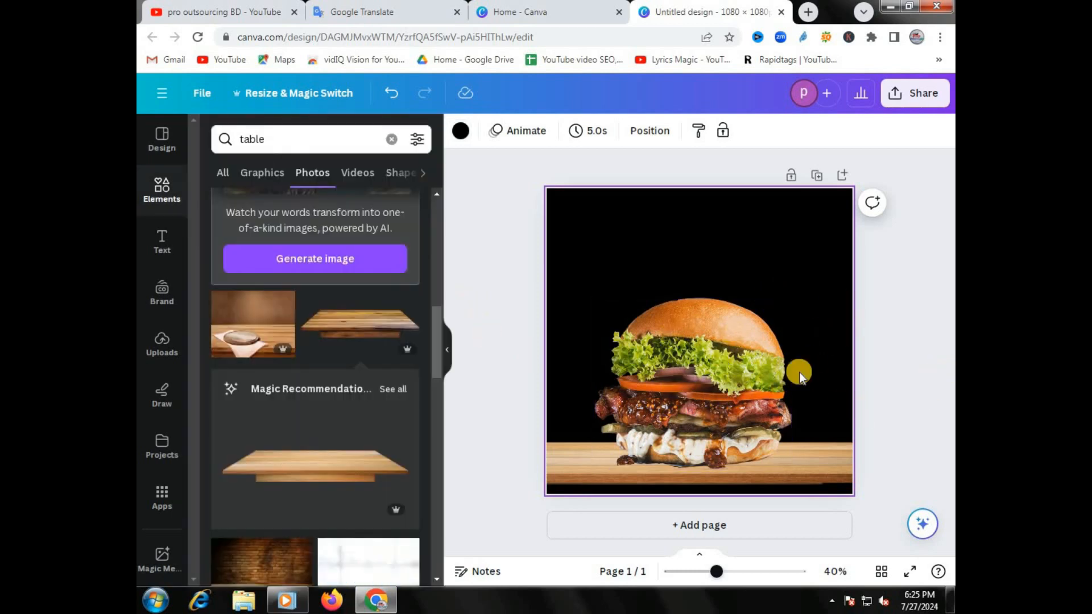
# - Set the page's background to the light tan photo colour taken from the tabletop
pyautogui.click(463, 135)
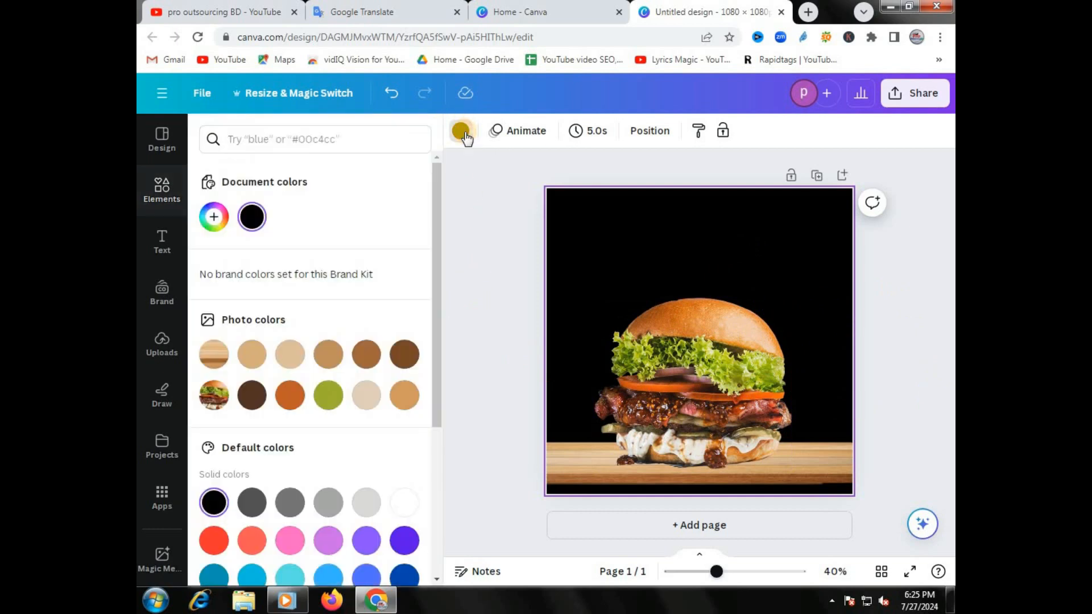
pyautogui.click(259, 362)
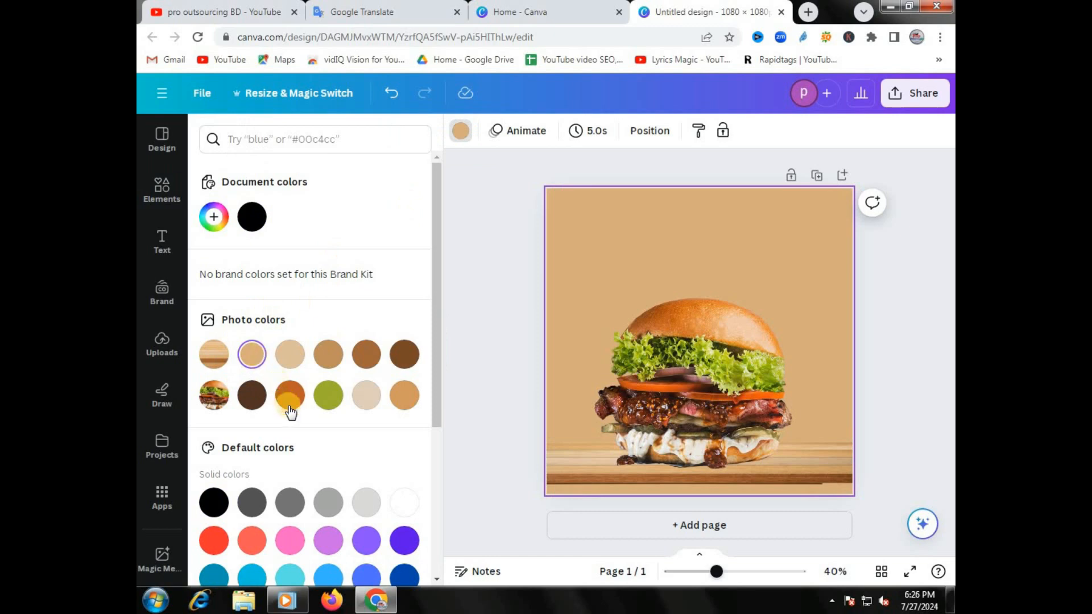
# - Try the photo colours olive green, pale beige, #d29a61 and light tan as the page's background
pyautogui.click(326, 398)
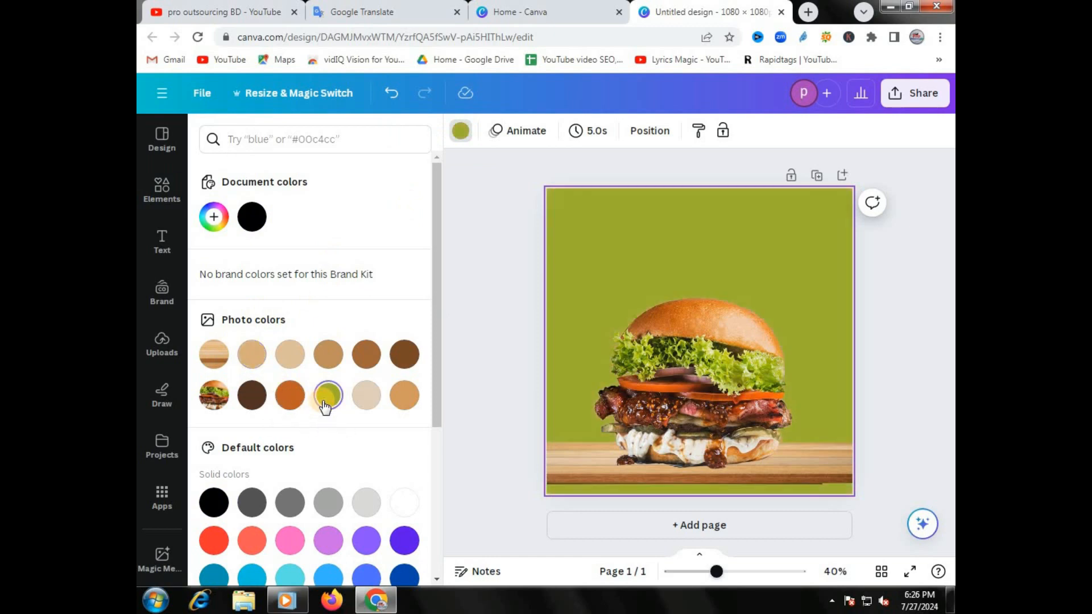
pyautogui.click(371, 405)
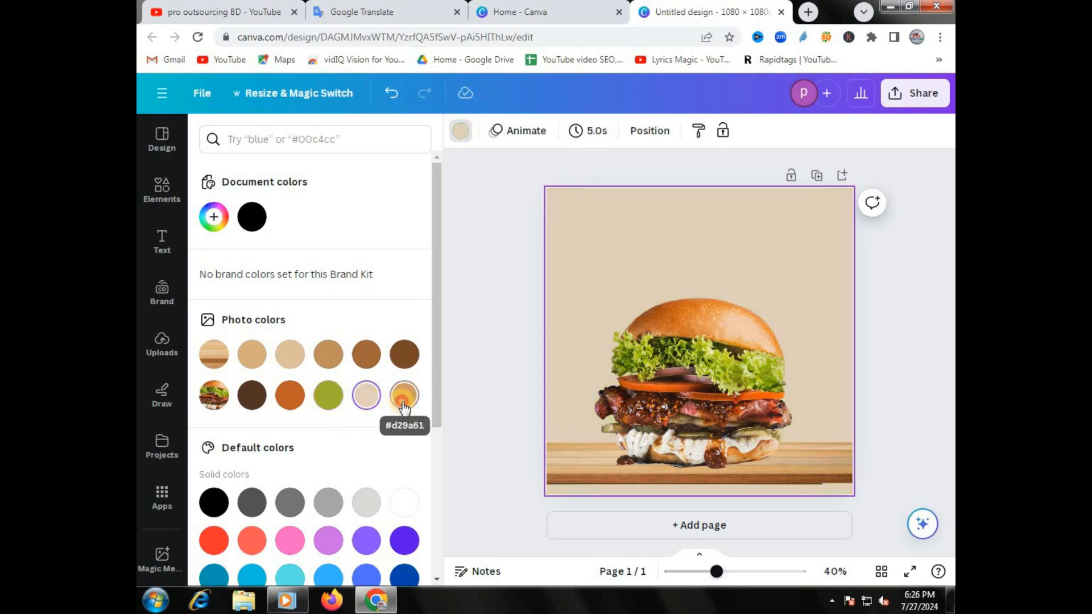
pyautogui.click(403, 407)
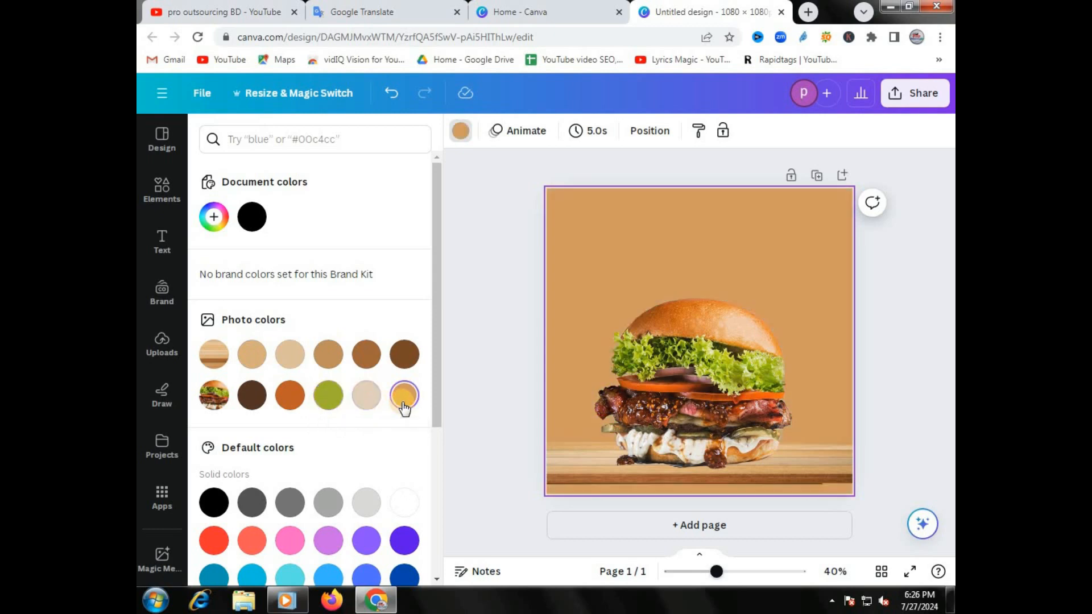
pyautogui.click(290, 357)
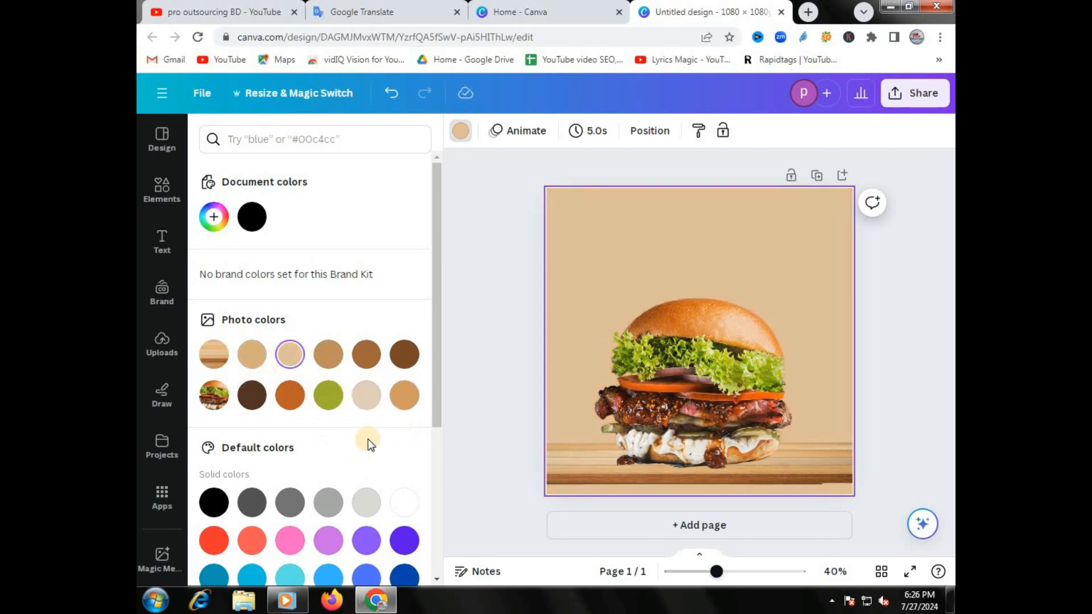
# - Try the default solid colours bright red and black as the page's background
pyautogui.scroll(-3, 364, 439)
pyautogui.click(213, 399)
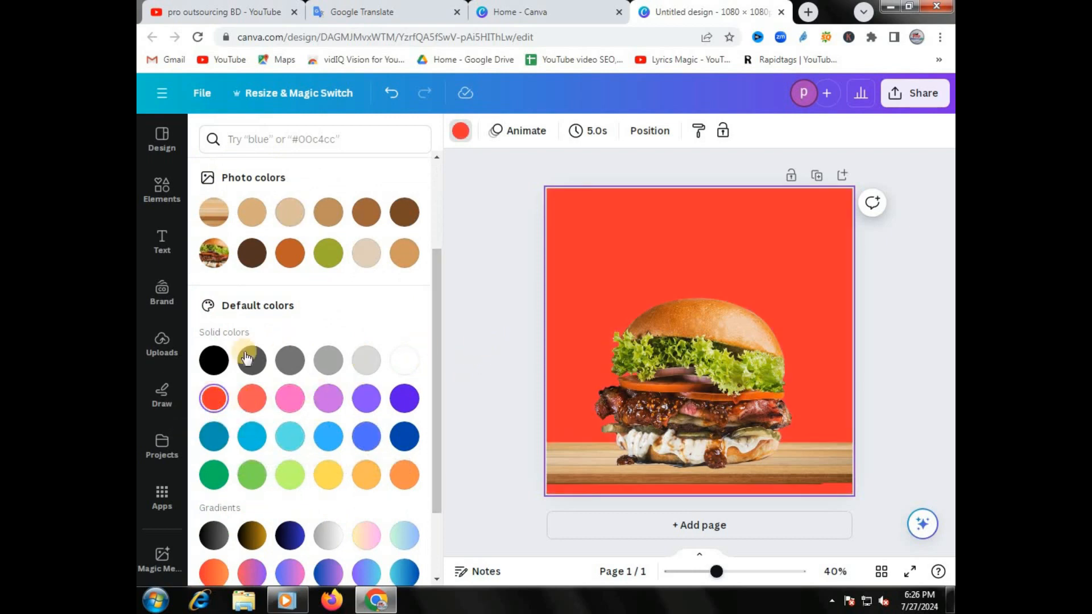
pyautogui.click(223, 363)
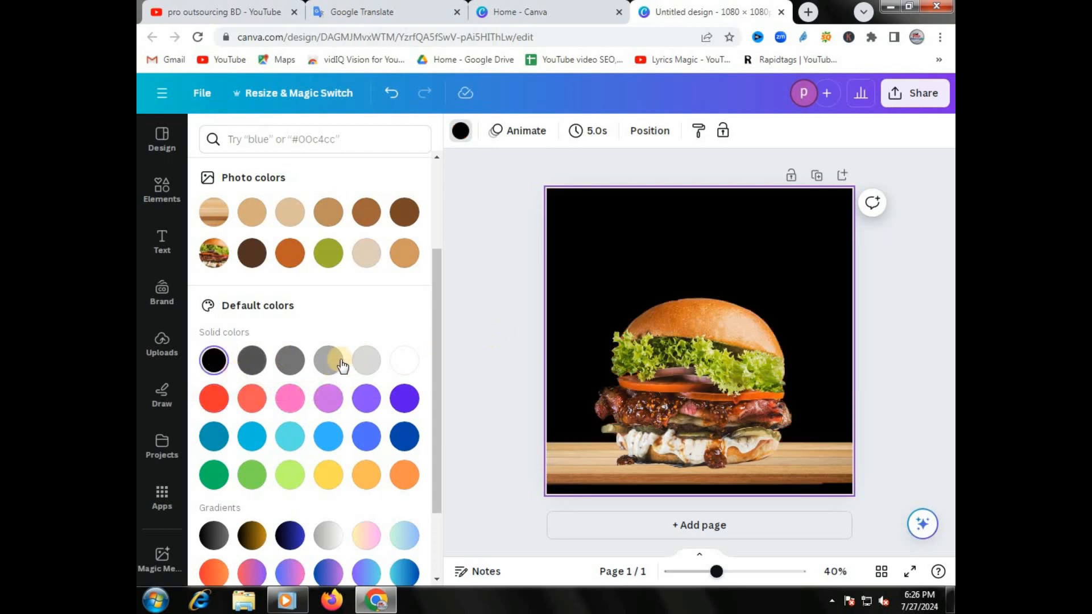
pyautogui.click(221, 407)
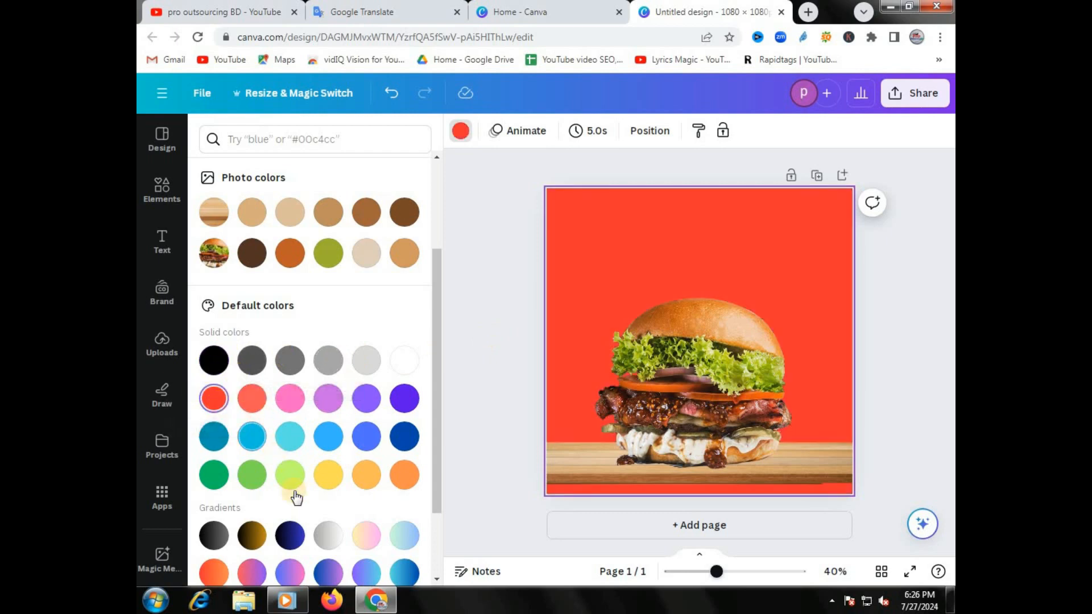
# - Set the page's background to the default black-to-blue gradient
pyautogui.click(291, 540)
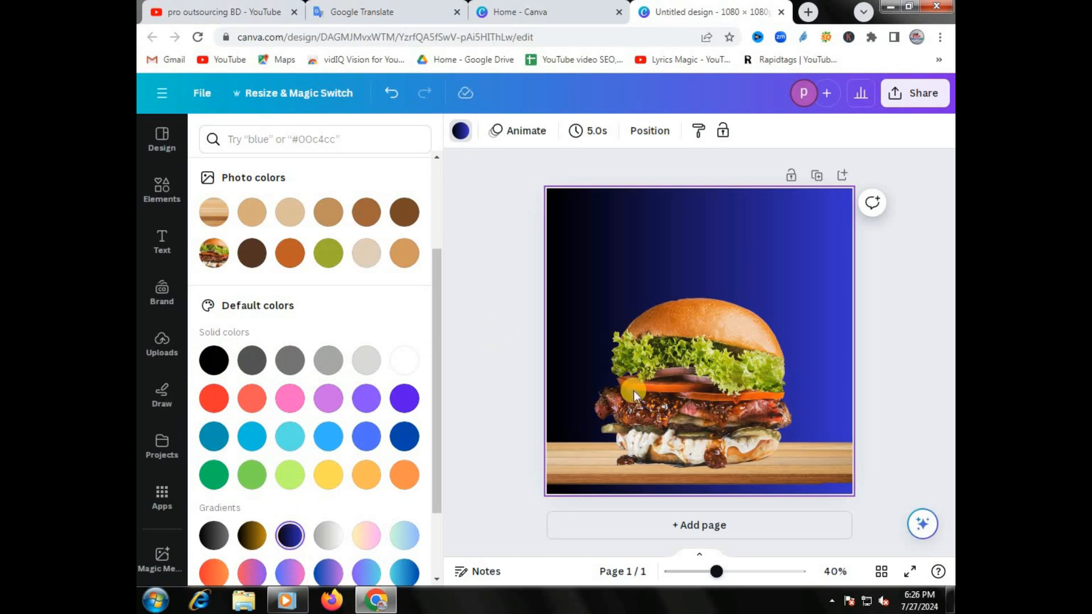
pyautogui.click(483, 350)
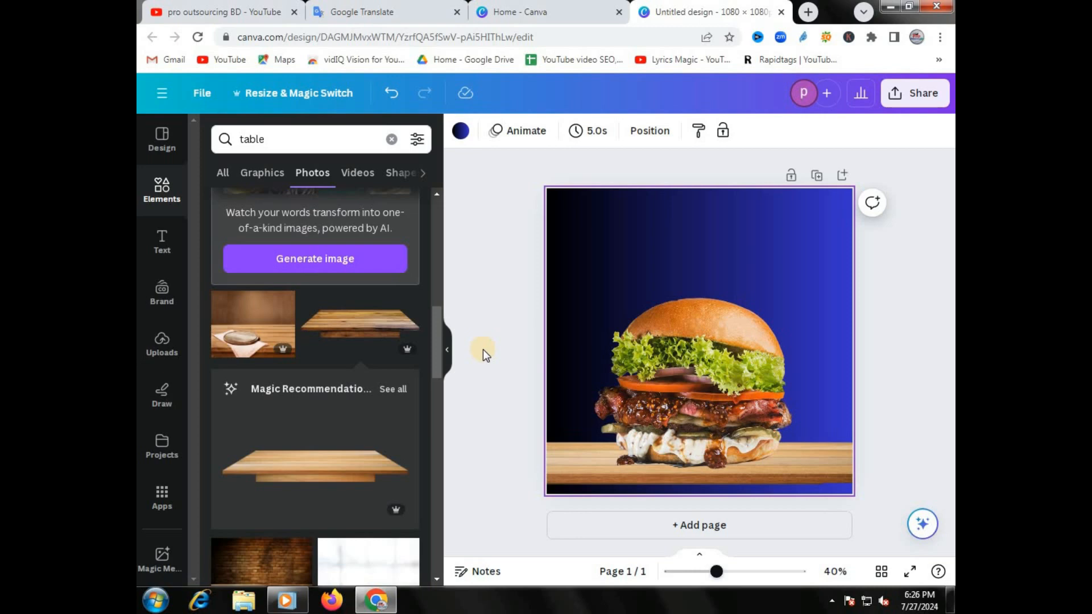
pyautogui.click(488, 299)
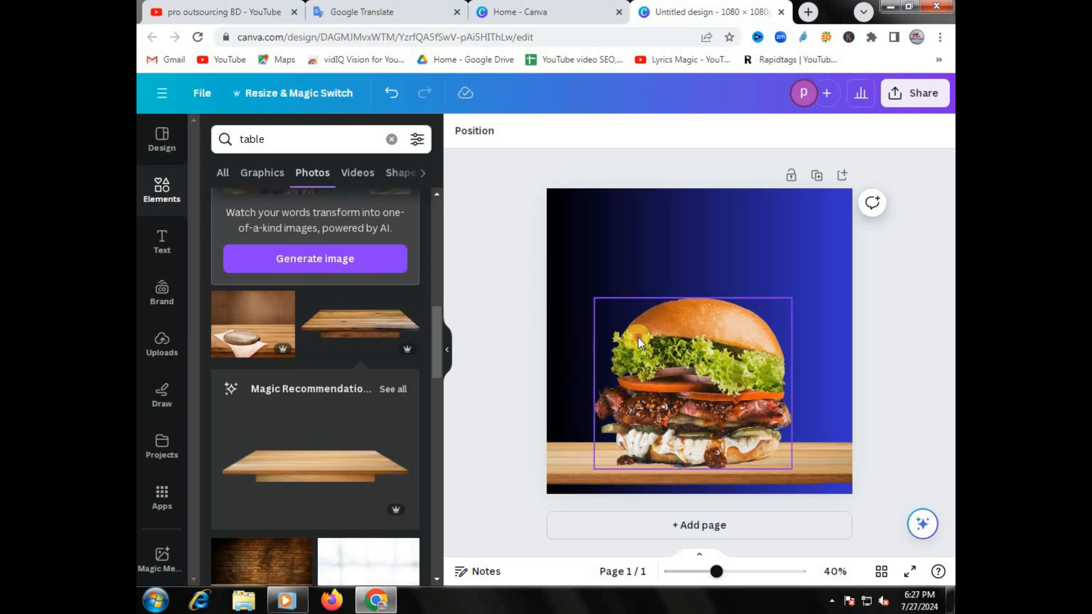
# - Shrink the burger photo slightly, keeping its lower-right corner in place on the tabletop
pyautogui.click(609, 319)
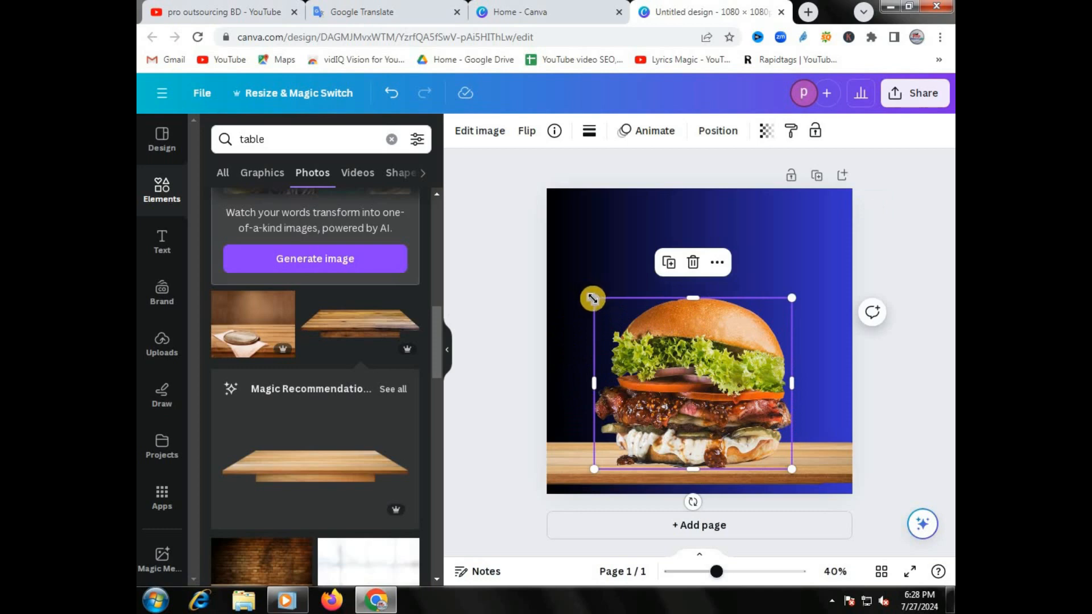
pyautogui.moveTo(593, 293); pyautogui.dragTo(600, 328)
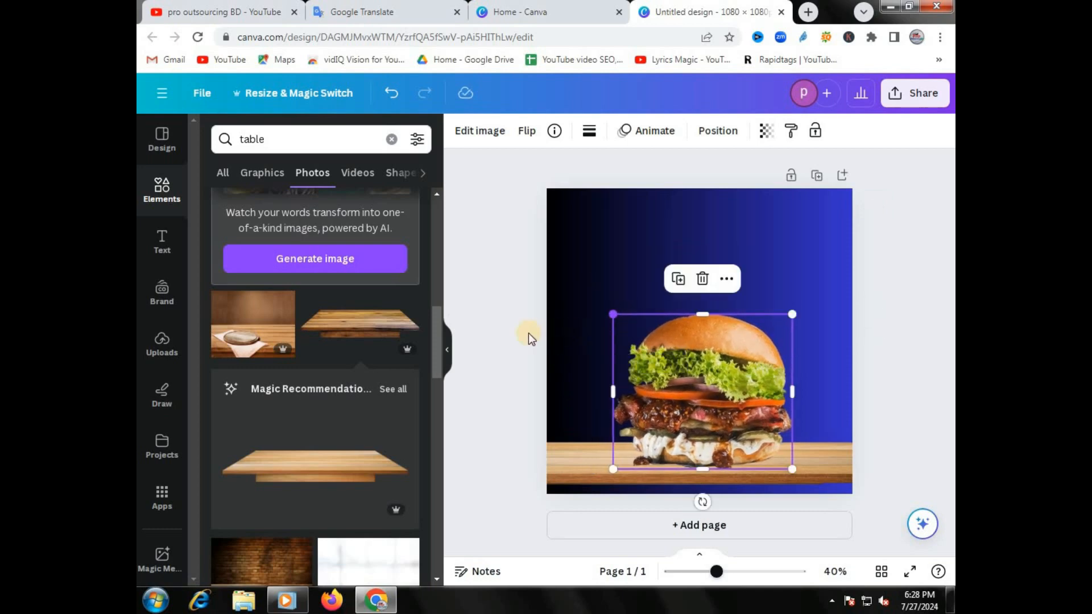
pyautogui.click(555, 357)
# - Examine the burger photo's flip options and the Magic Studio tools, filters, effects and apps for editing it
pyautogui.click(698, 417)
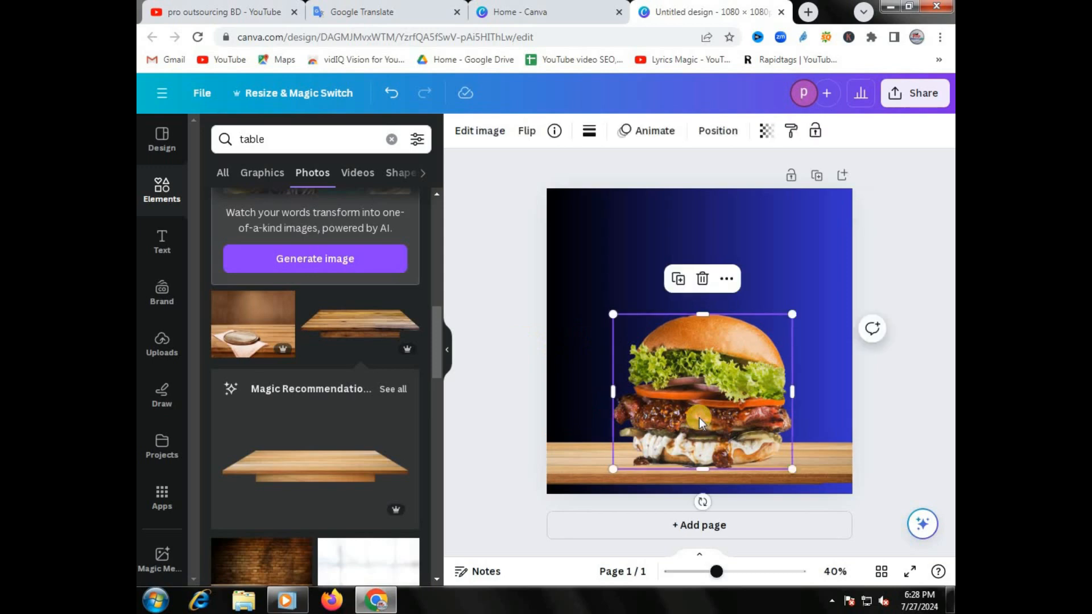
pyautogui.click(480, 133)
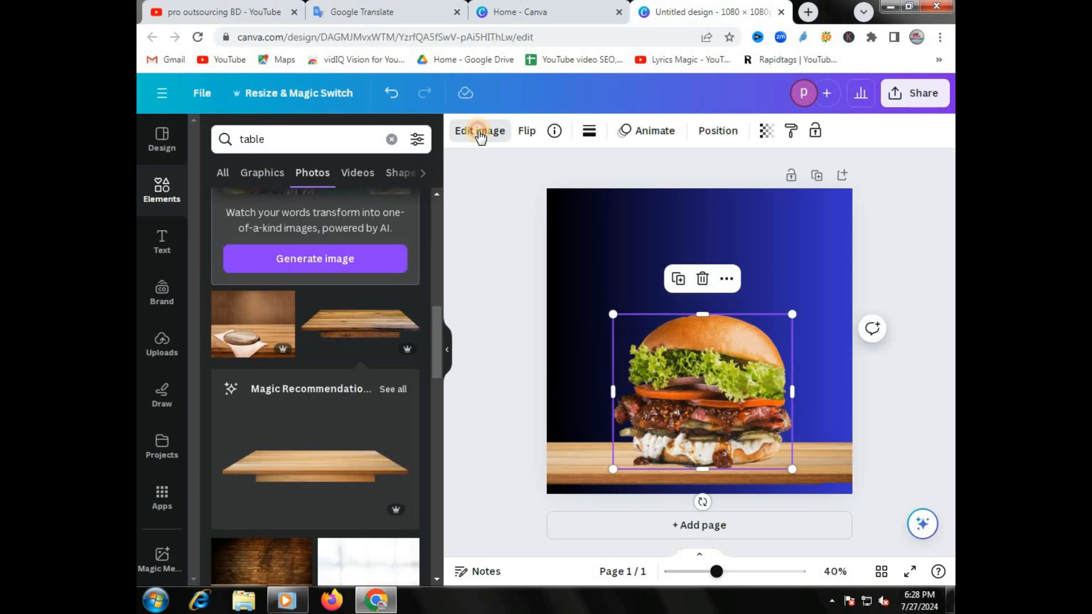
pyautogui.click(524, 132)
pyautogui.click(480, 130)
pyautogui.click(526, 131)
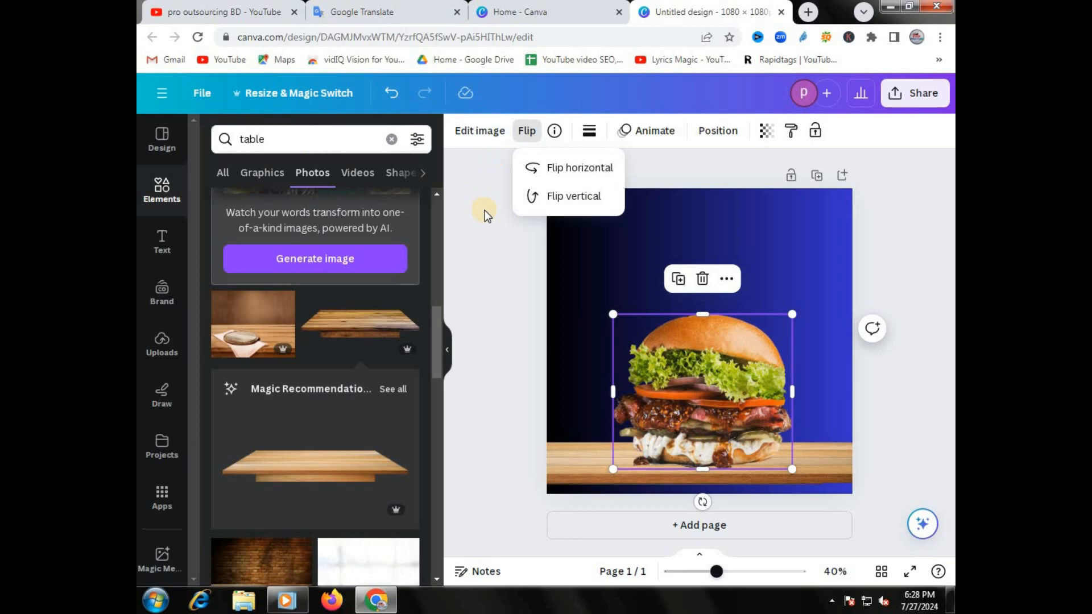
pyautogui.click(480, 210)
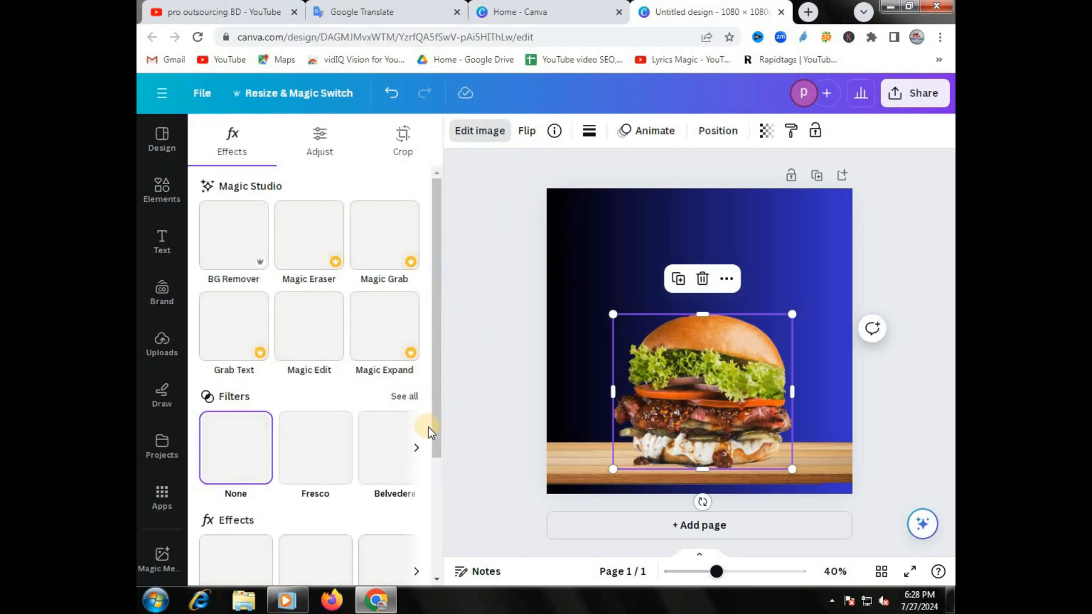
pyautogui.scroll(-3, 438, 465)
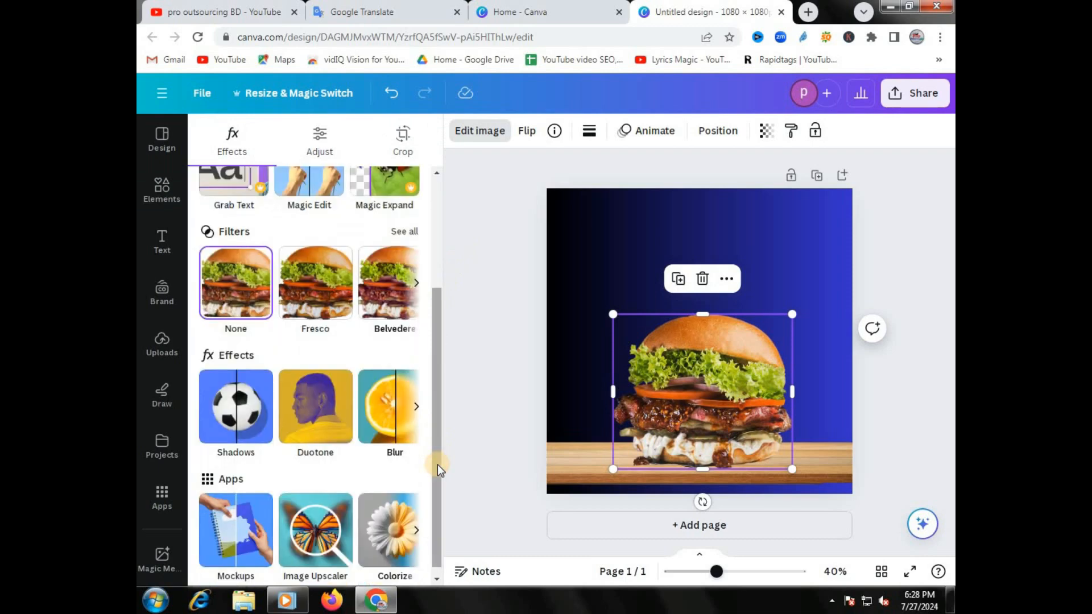
pyautogui.scroll(3, 438, 465)
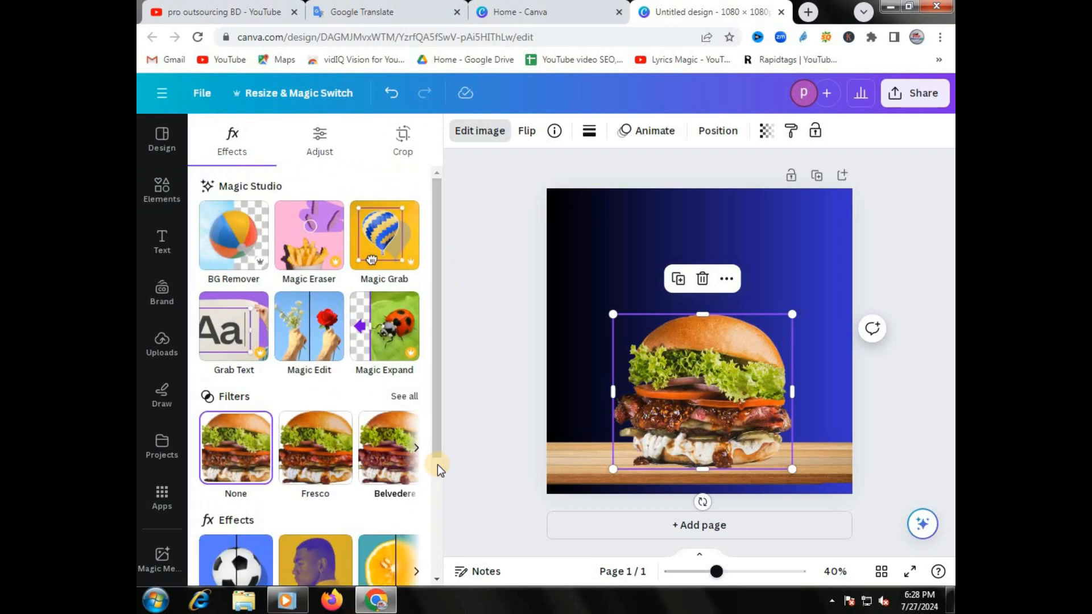
pyautogui.scroll(-3, 437, 422)
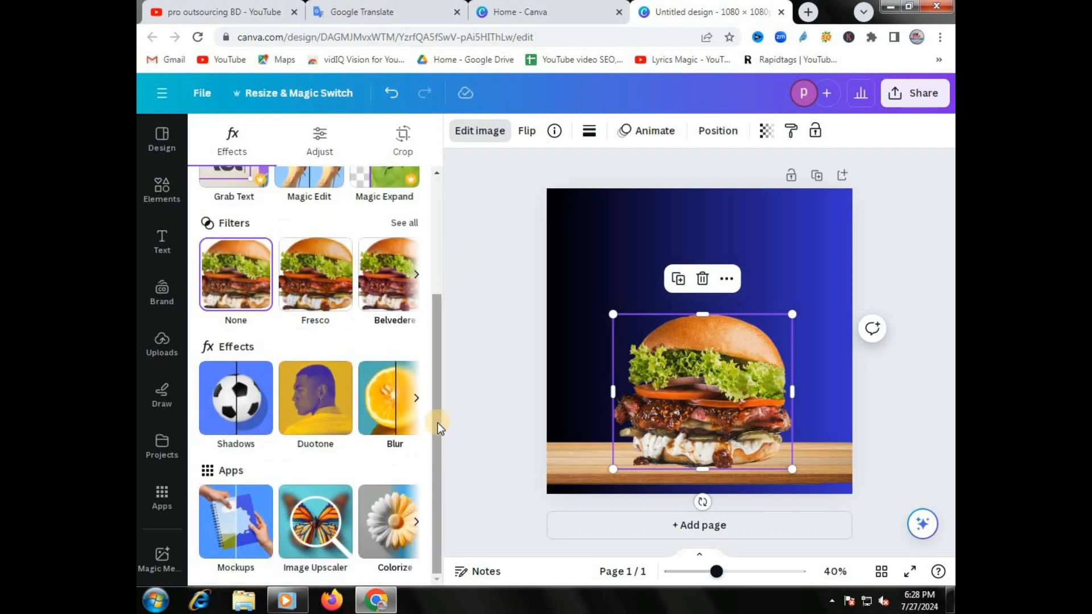
pyautogui.scroll(3, 438, 422)
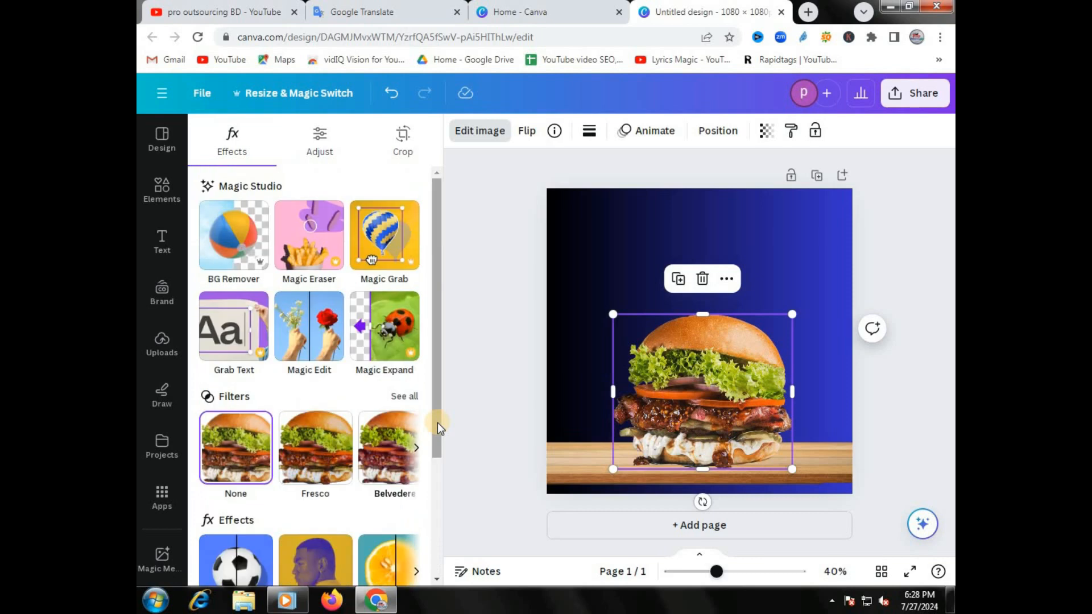
# - Raise the brightness of the whole burger photo to 25
pyautogui.click(320, 149)
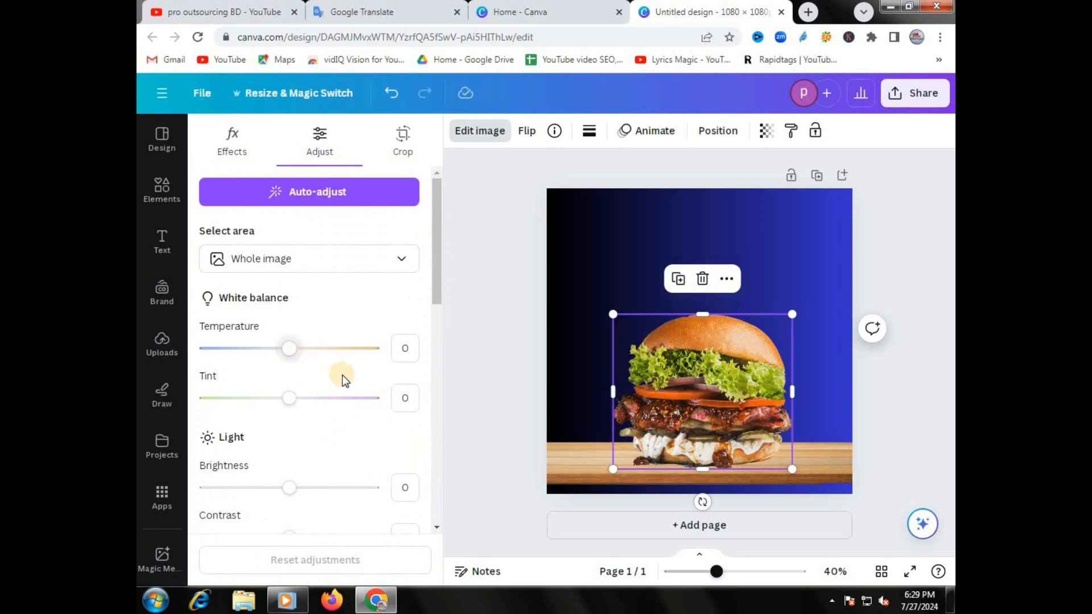
pyautogui.moveTo(436, 298); pyautogui.dragTo(440, 344)
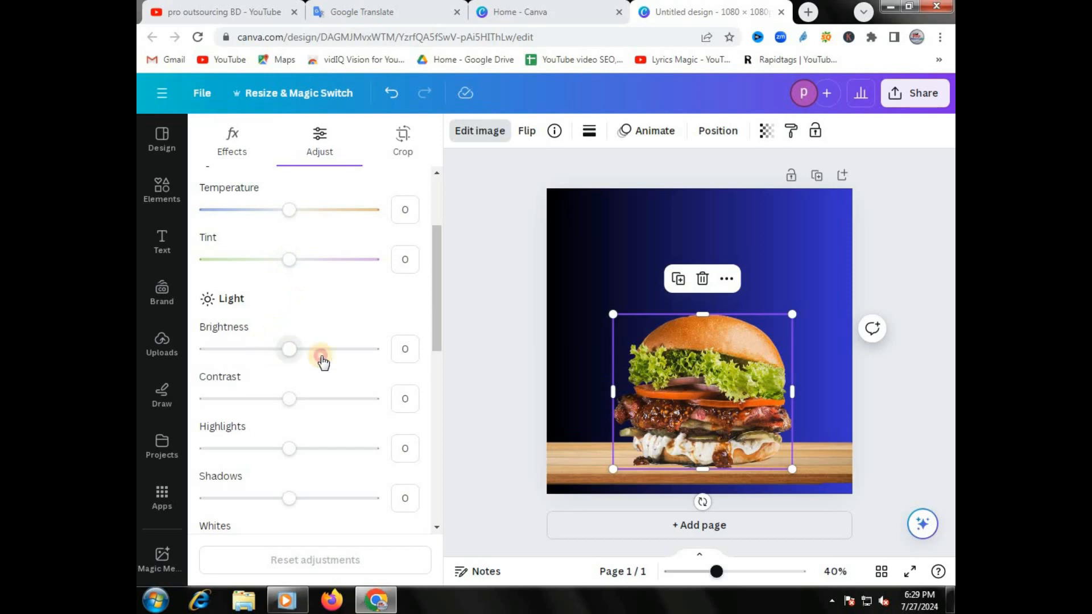
pyautogui.moveTo(317, 358); pyautogui.dragTo(313, 357)
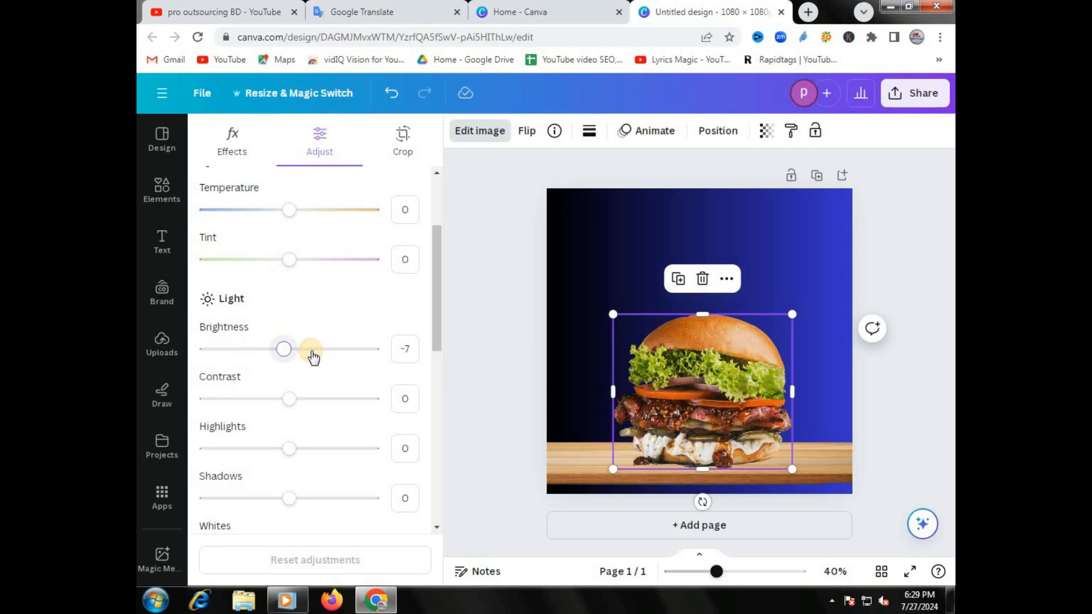
pyautogui.click(312, 352)
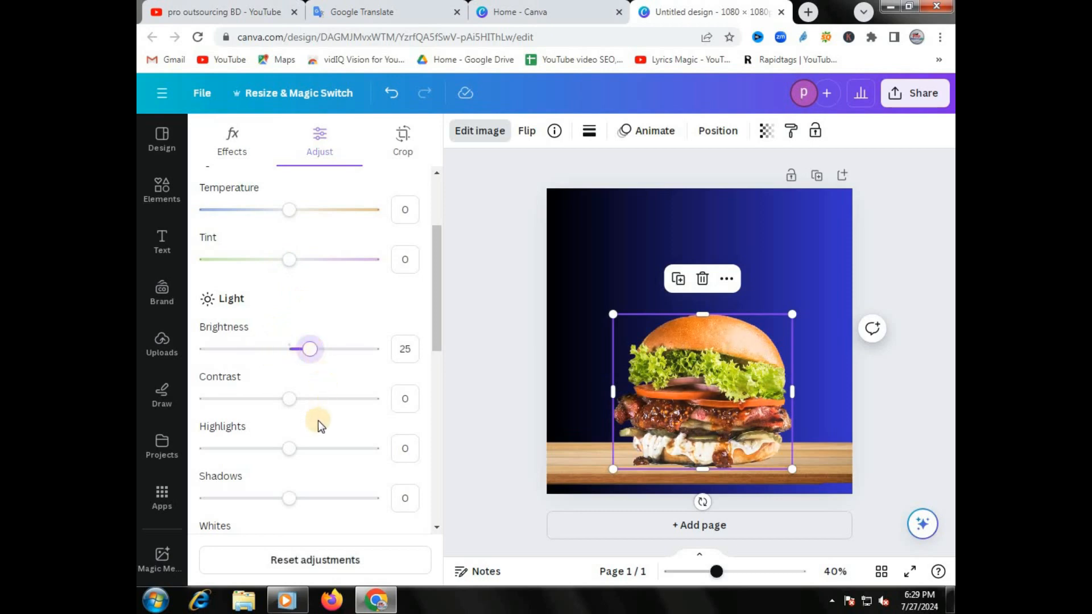
# - Set the burger photo's vibrance to 41 and its saturation to 24, and finish editing the image
pyautogui.scroll(1, 319, 421)
pyautogui.scroll(-2, 319, 424)
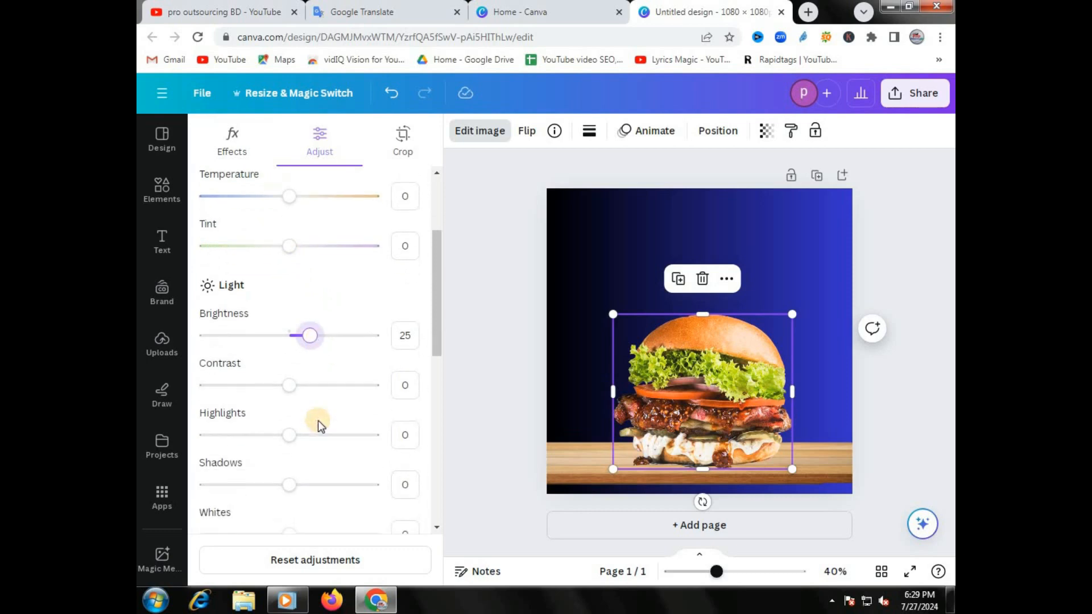
pyautogui.scroll(-1, 319, 425)
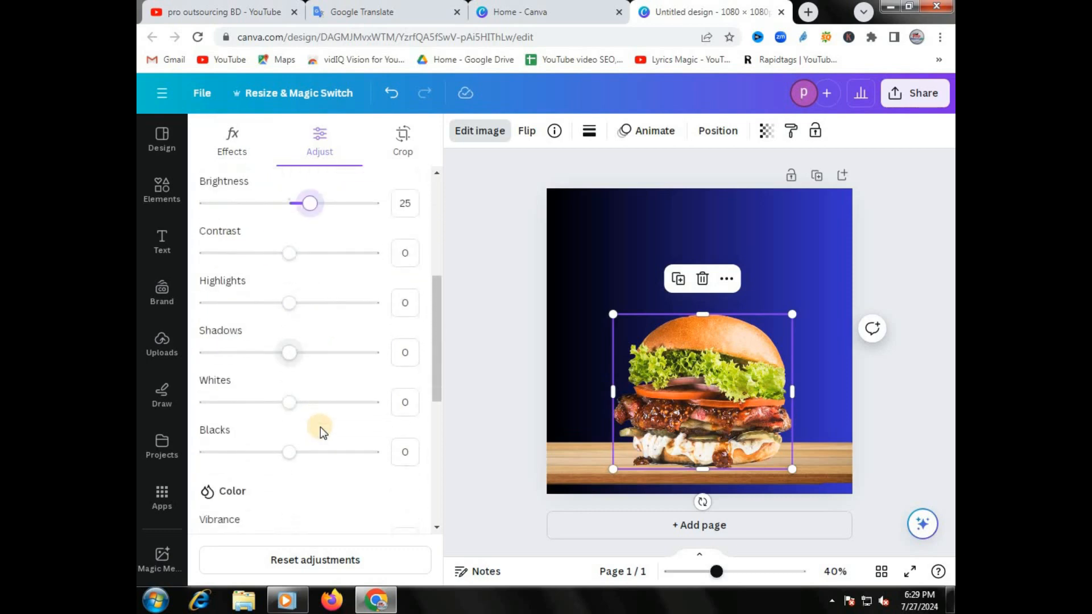
pyautogui.scroll(-1, 319, 428)
pyautogui.scroll(-1, 320, 427)
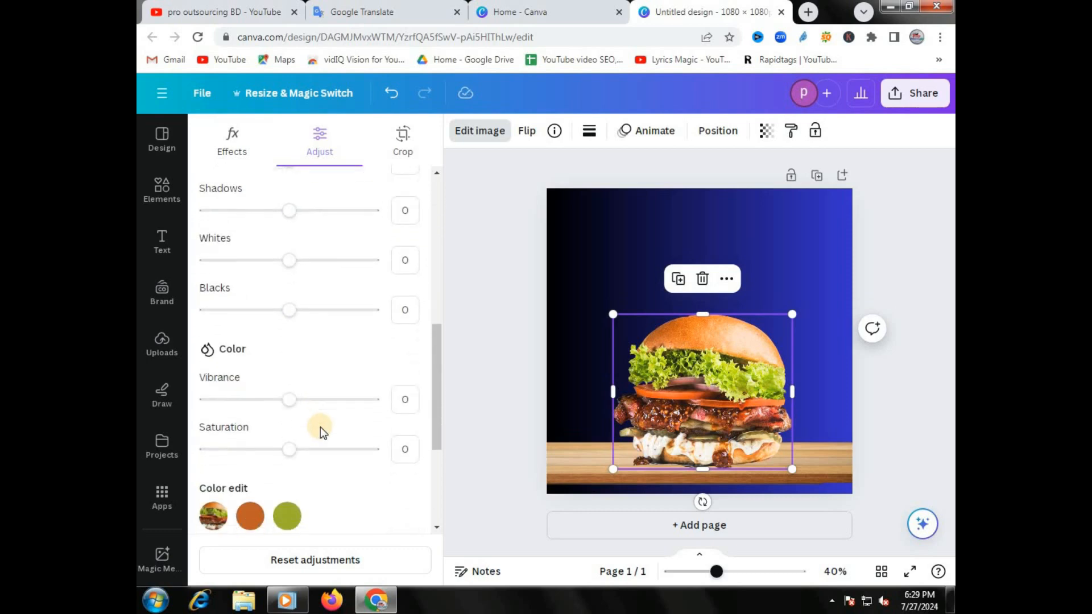
pyautogui.scroll(3, 319, 428)
pyautogui.scroll(1, 322, 433)
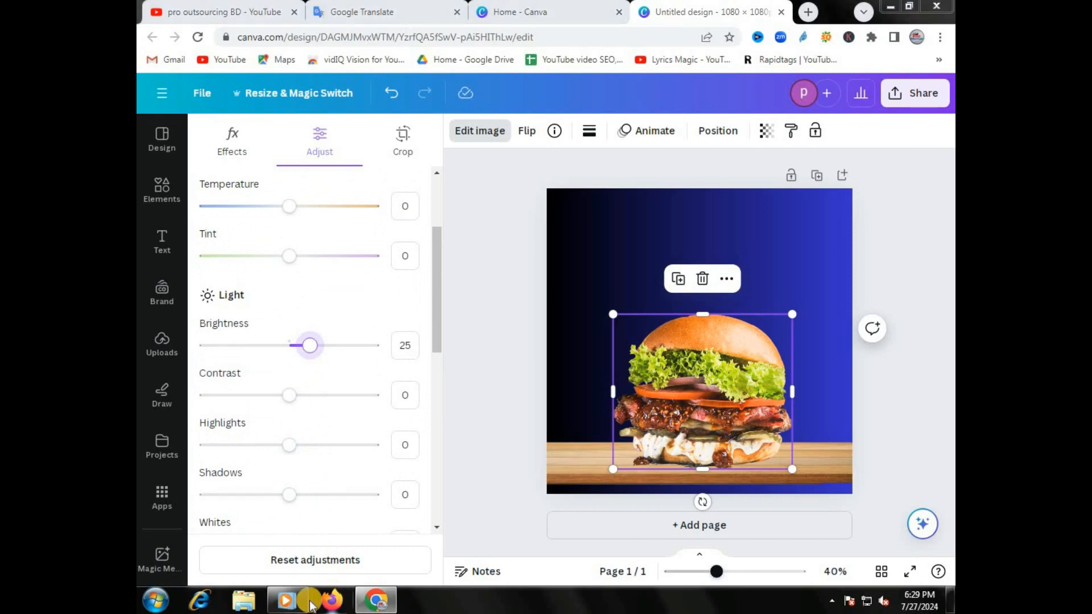
pyautogui.scroll(-5, 398, 433)
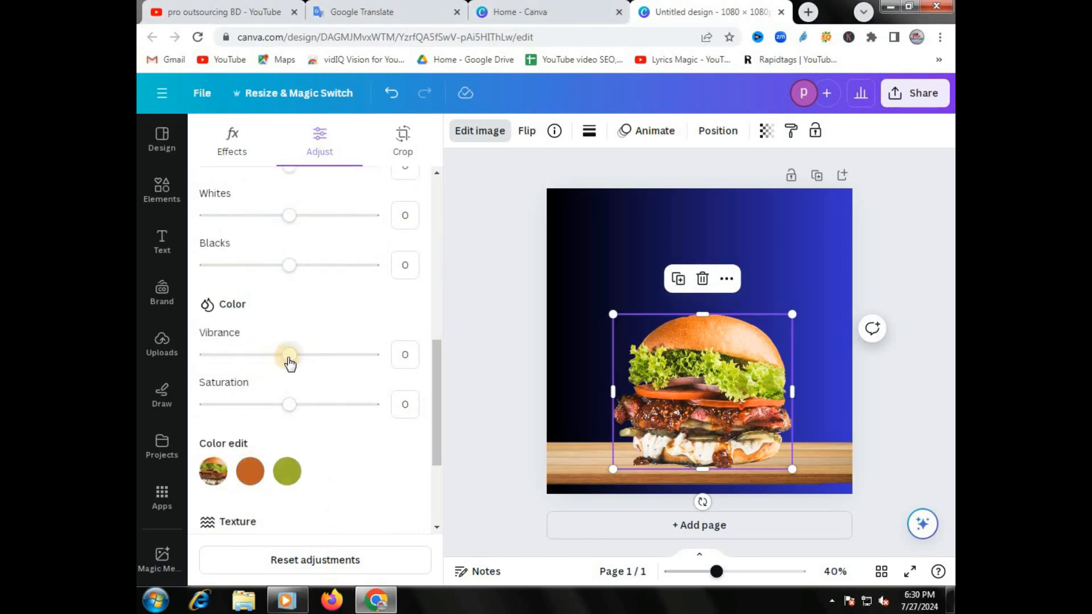
pyautogui.moveTo(289, 358); pyautogui.dragTo(314, 358)
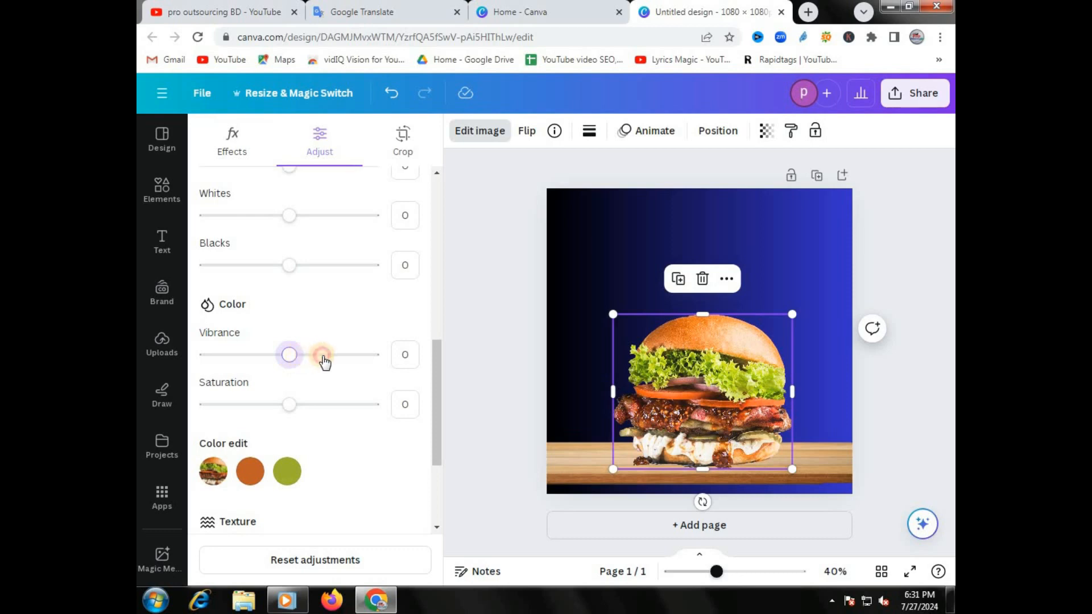
pyautogui.click(310, 402)
pyautogui.click(309, 402)
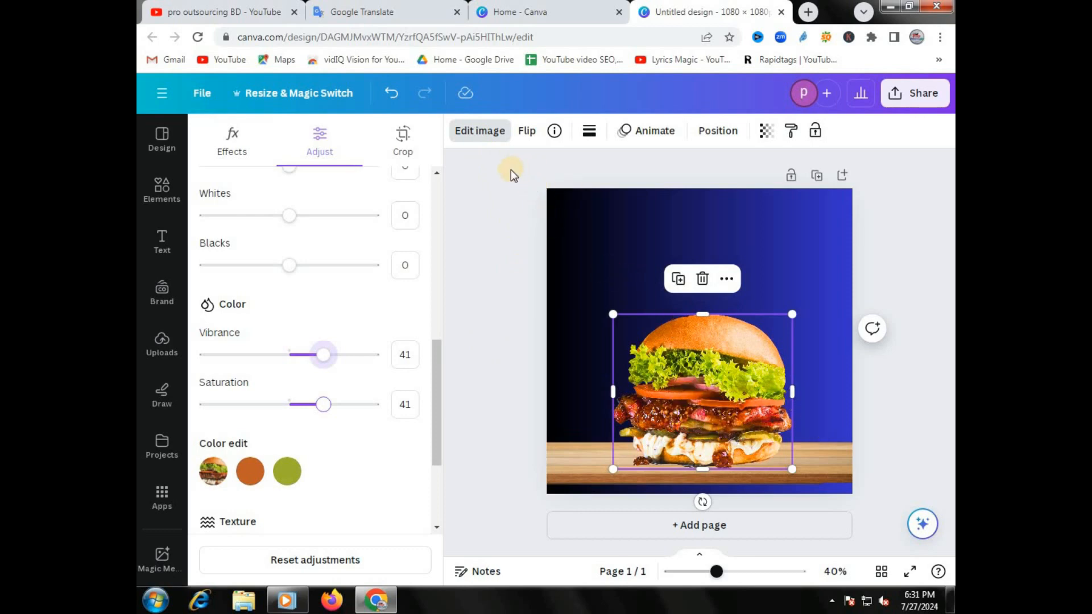
pyautogui.moveTo(323, 404); pyautogui.dragTo(309, 405)
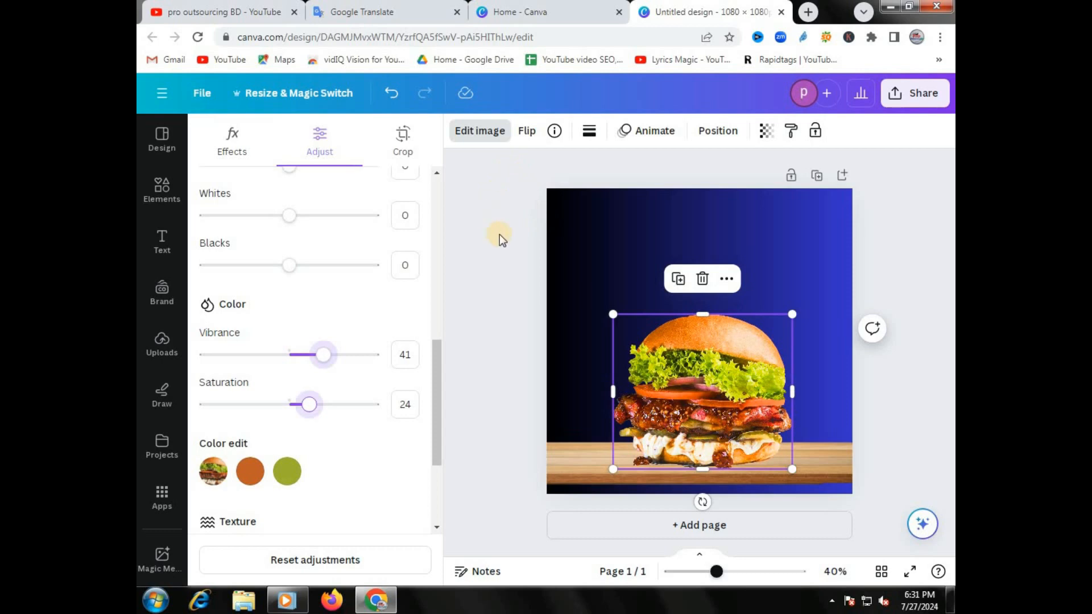
pyautogui.click(535, 350)
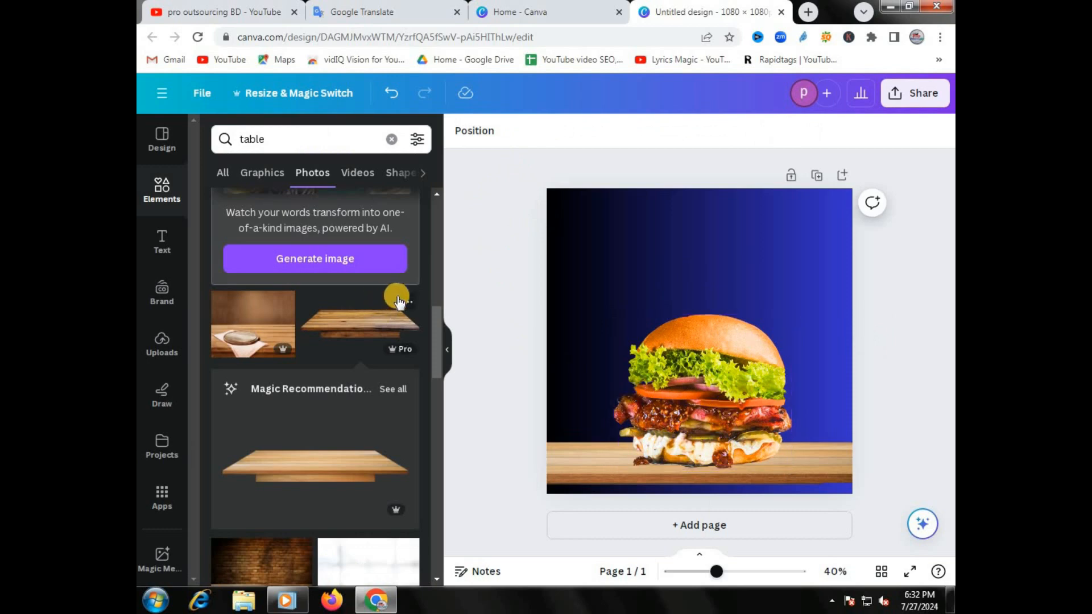
# - Search the photo elements for "shado" and browse the results for a shadow to place under the burger
pyautogui.doubleClick(265, 142)
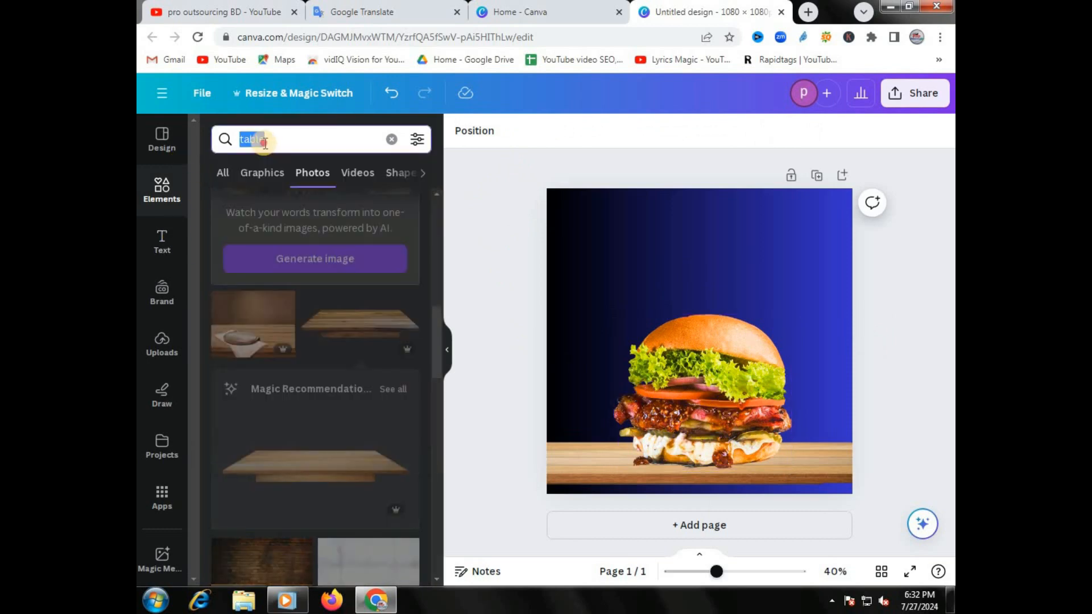
pyautogui.write('shad')
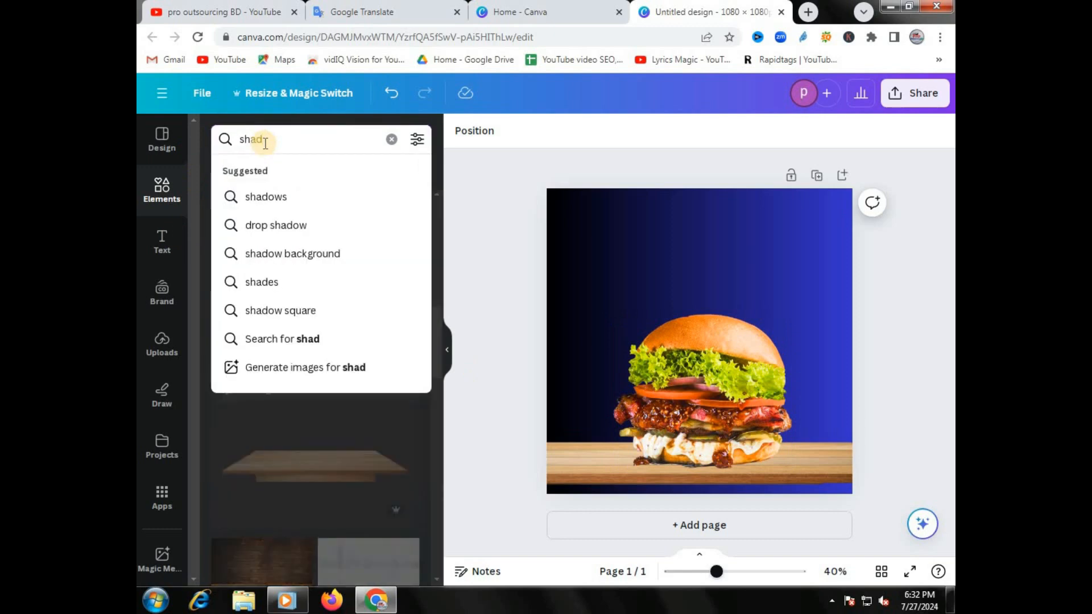
pyautogui.press('Return')
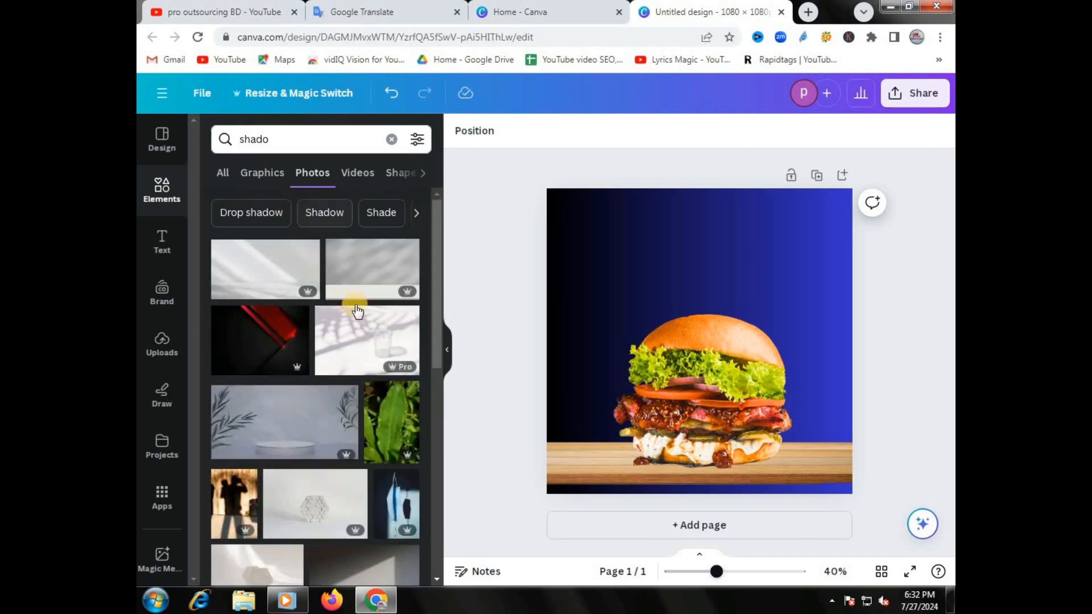
pyautogui.scroll(-8, 365, 345)
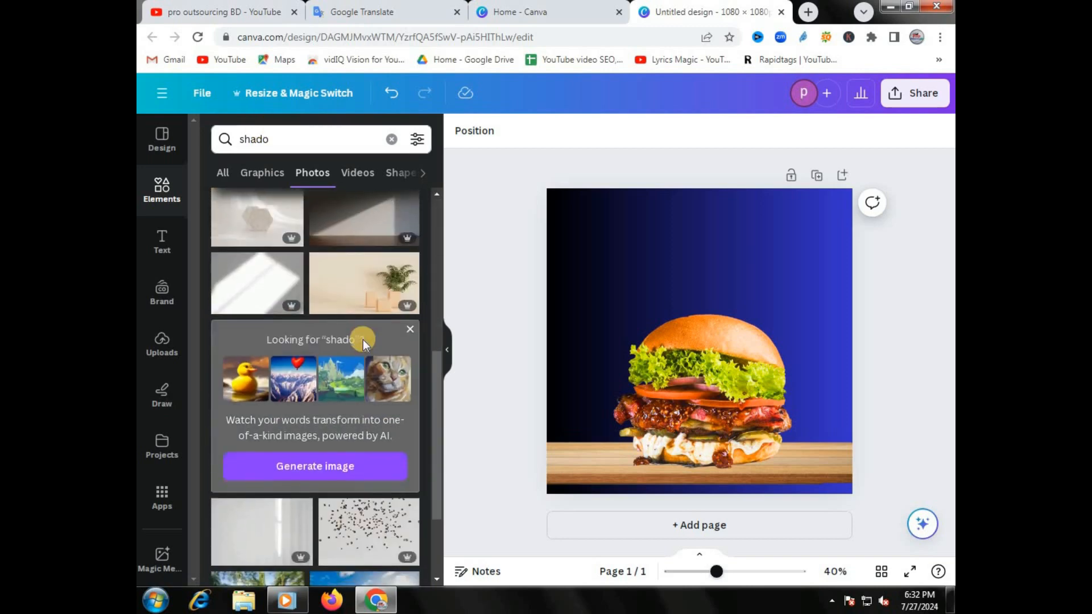
pyautogui.scroll(10, 363, 340)
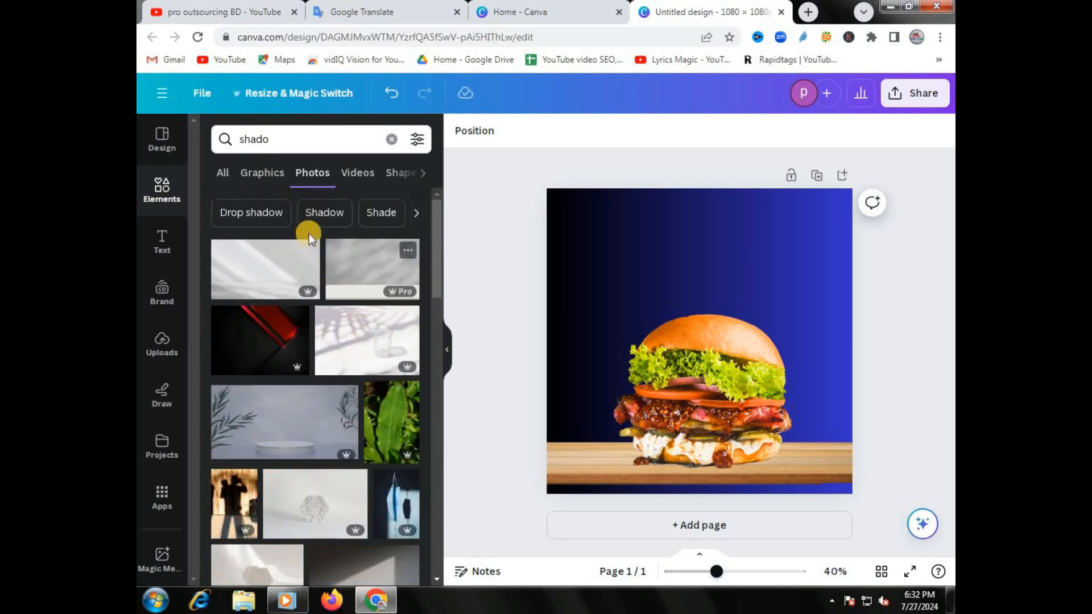
# - Switch the element search to graphics and narrow it to the suggested term "Shadow"
pyautogui.click(264, 173)
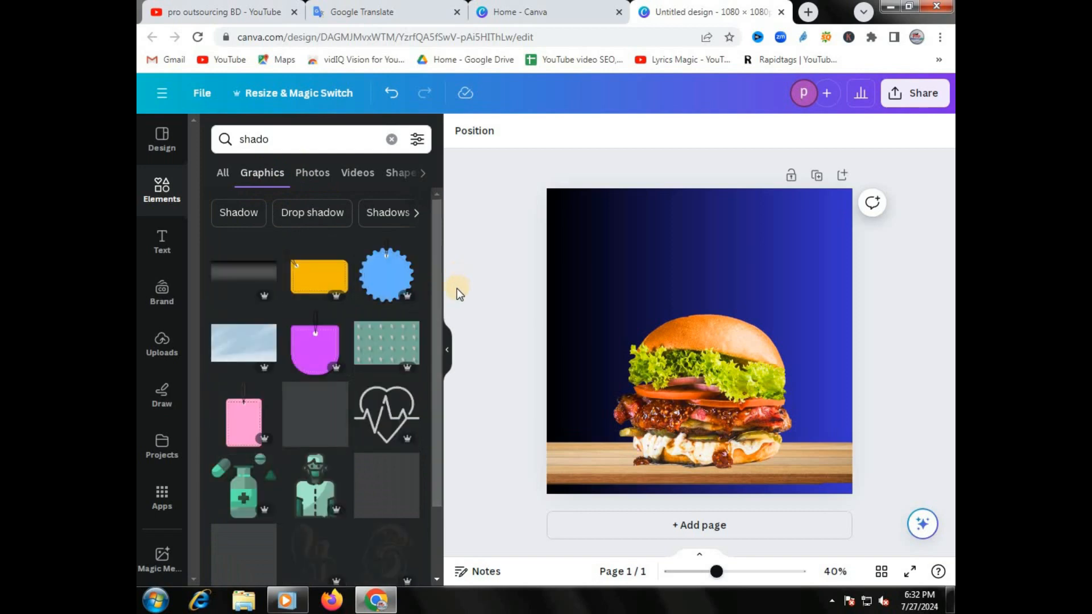
pyautogui.scroll(-5, 442, 305)
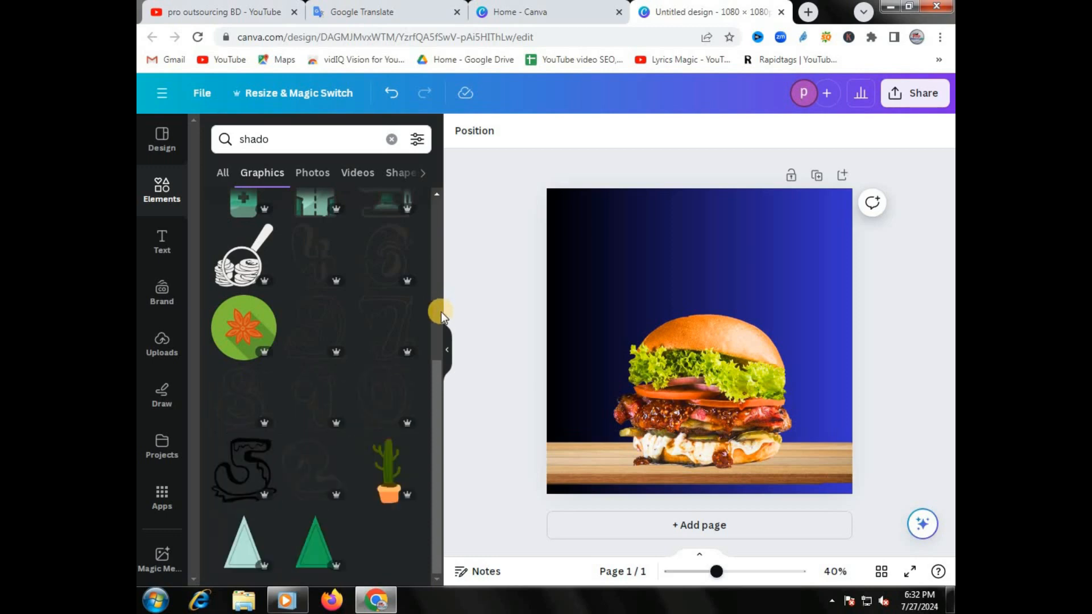
pyautogui.scroll(5, 437, 325)
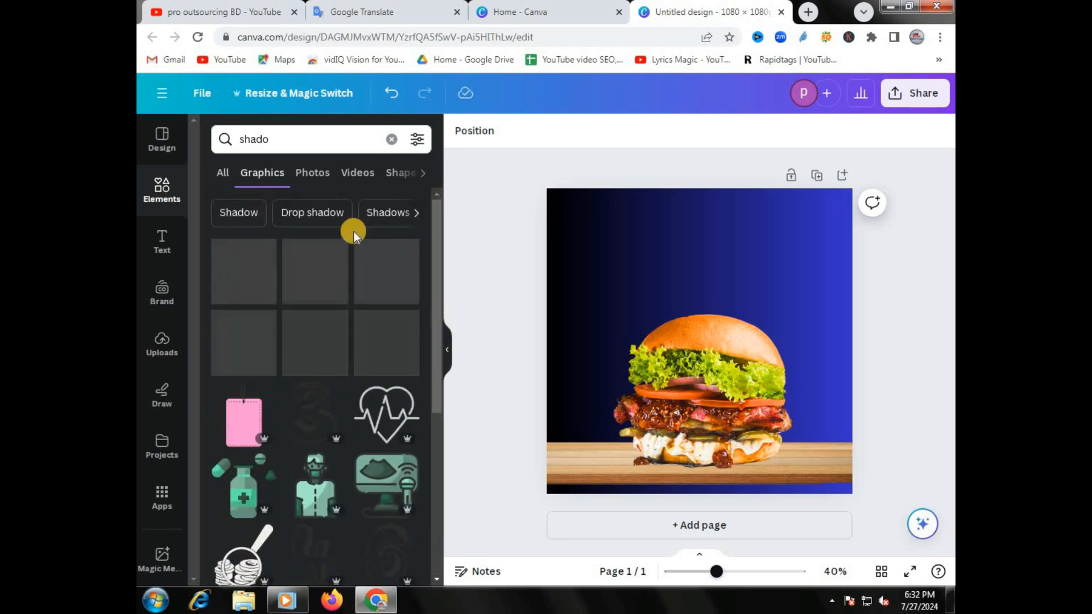
pyautogui.click(244, 216)
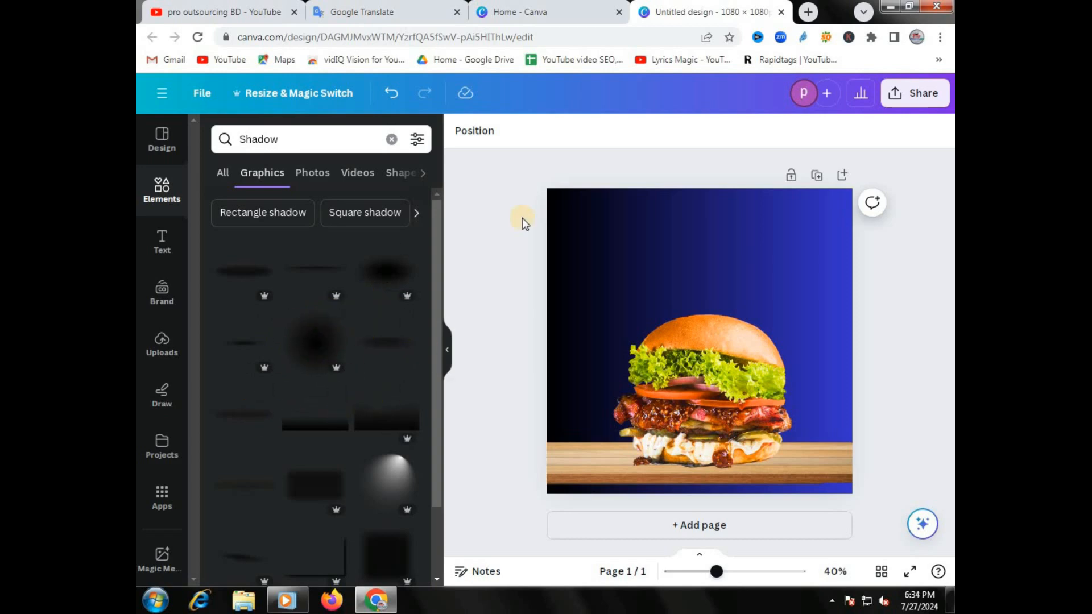
pyautogui.click(382, 286)
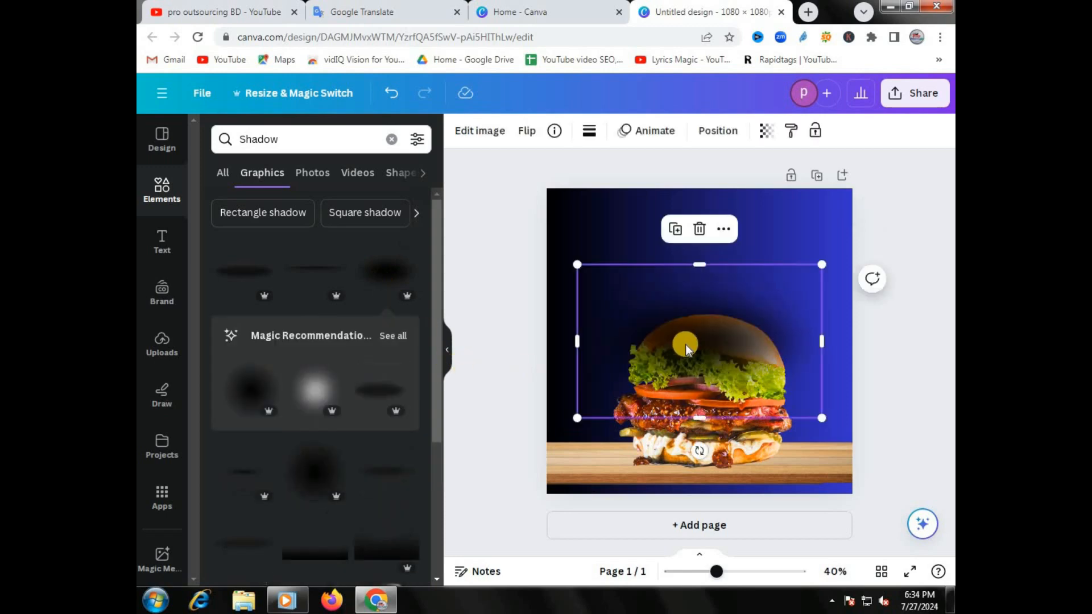
pyautogui.moveTo(685, 344)
pyautogui.mouseDown()
pyautogui.moveTo(685, 395)
pyautogui.moveTo(683, 343)
pyautogui.mouseUp()
pyautogui.click(525, 345)
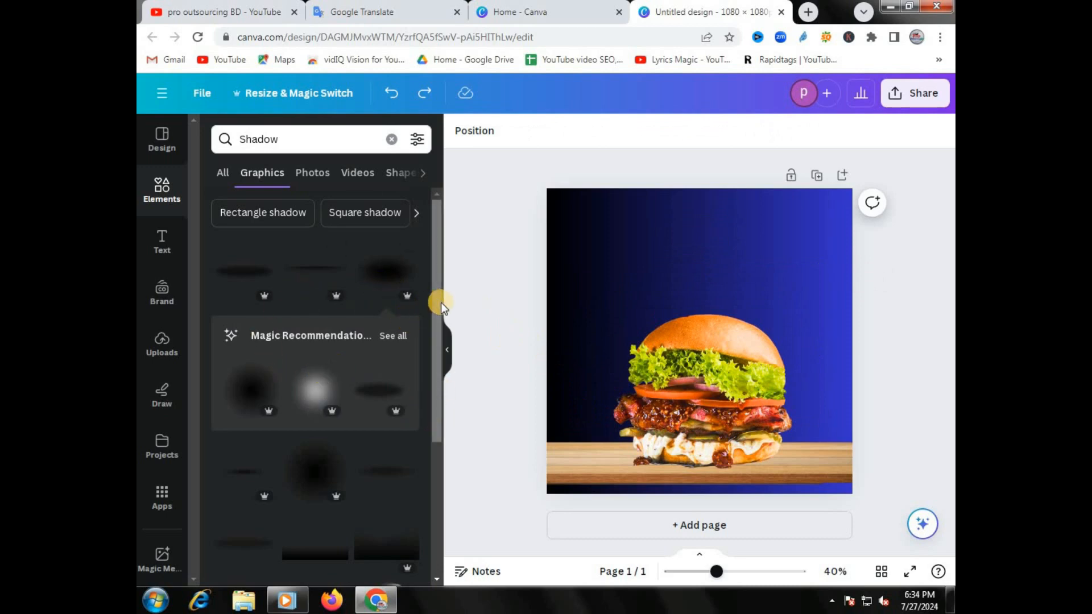
# - Add the thin flat shadow graphic, place it at the burger's base on the tabletop, and stretch it past both sides of the page
pyautogui.click(254, 481)
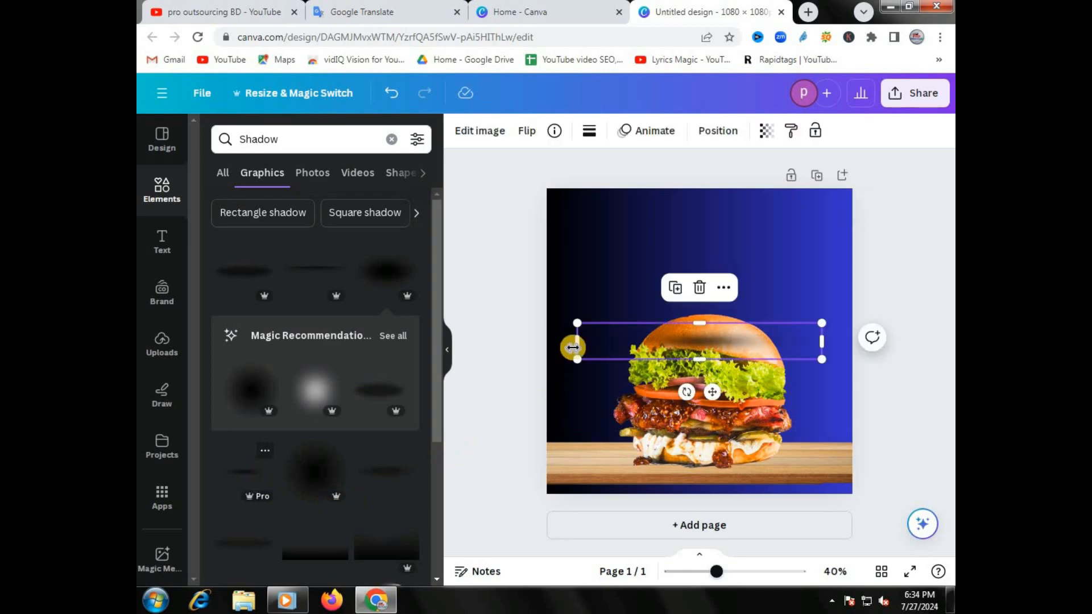
pyautogui.moveTo(596, 348); pyautogui.dragTo(514, 452)
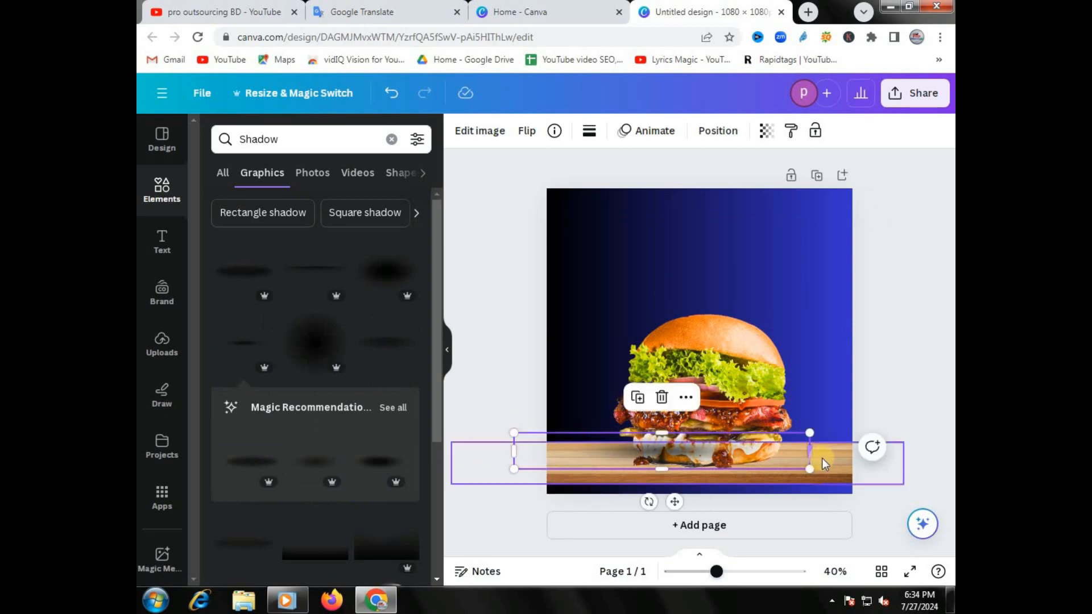
pyautogui.moveTo(811, 454); pyautogui.dragTo(879, 452)
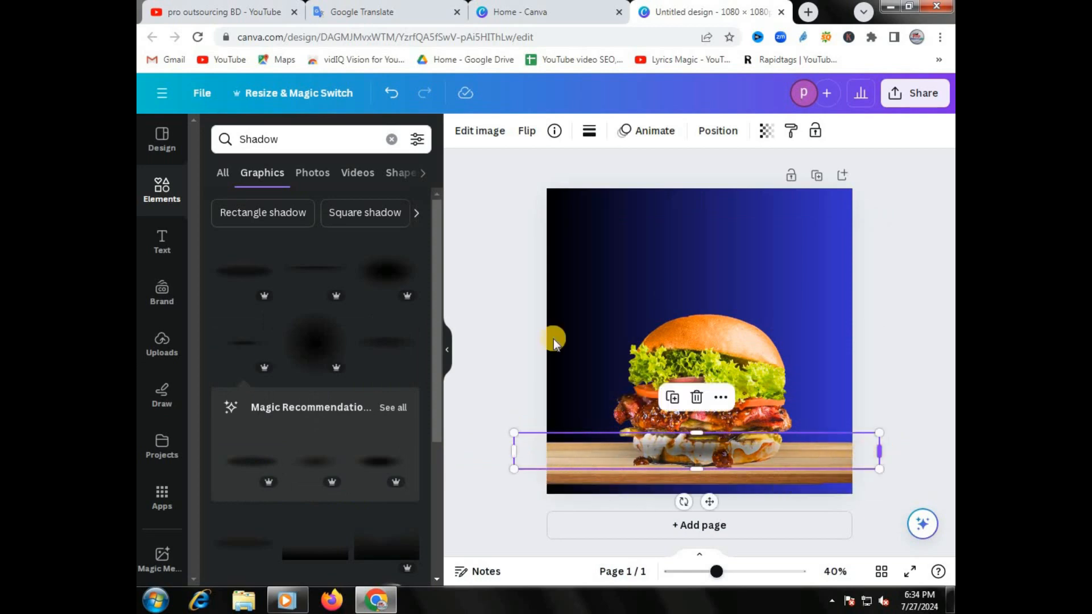
pyautogui.click(525, 333)
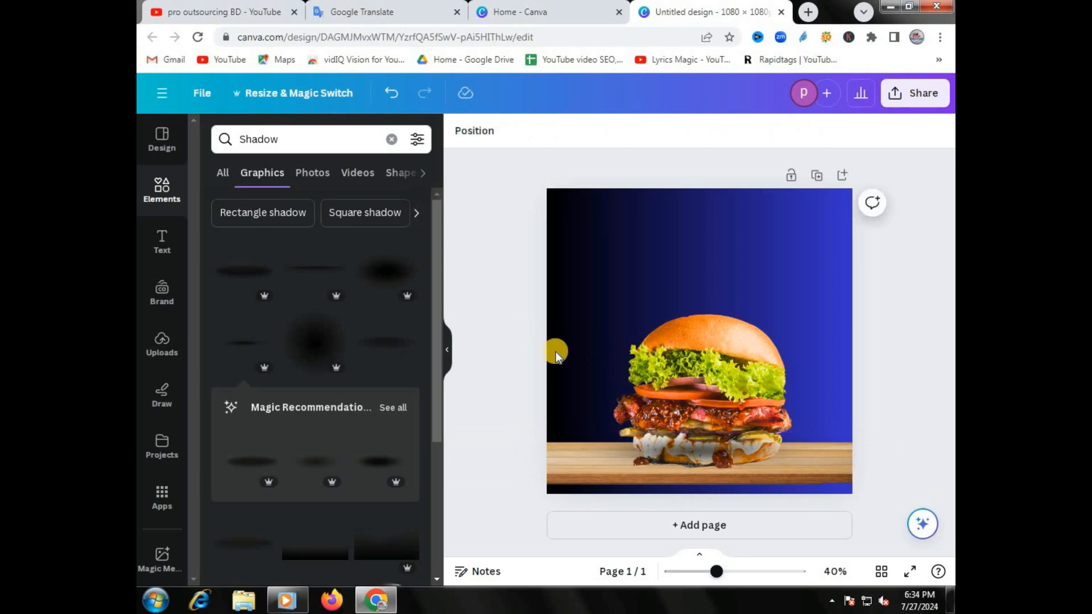
# - Shrink the burger photo slightly and shift the shadow graphic down and to the right beneath its base on the tabletop
pyautogui.click(640, 465)
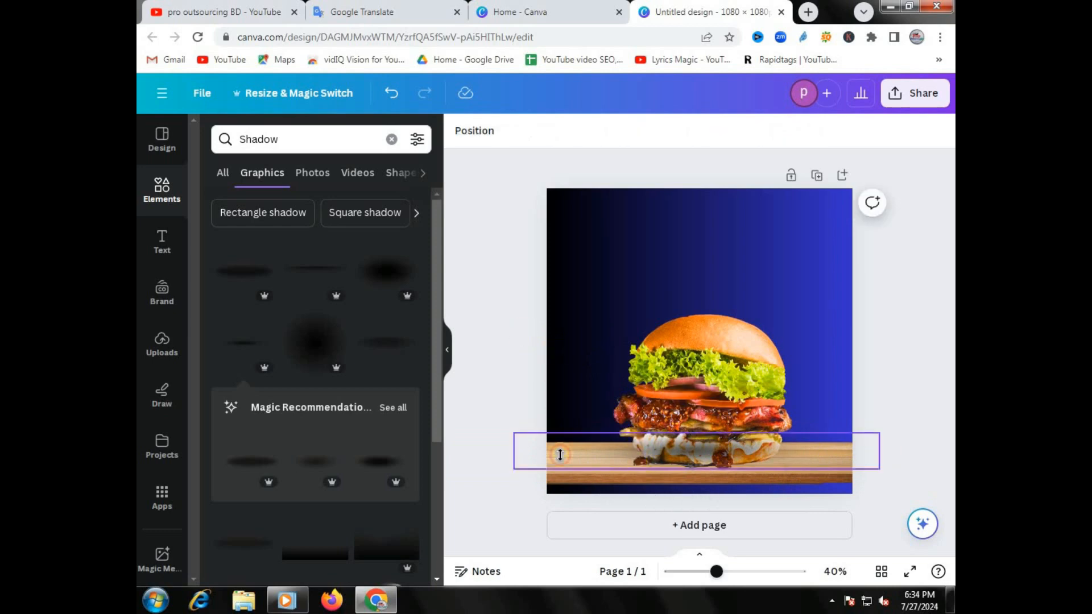
pyautogui.click(491, 381)
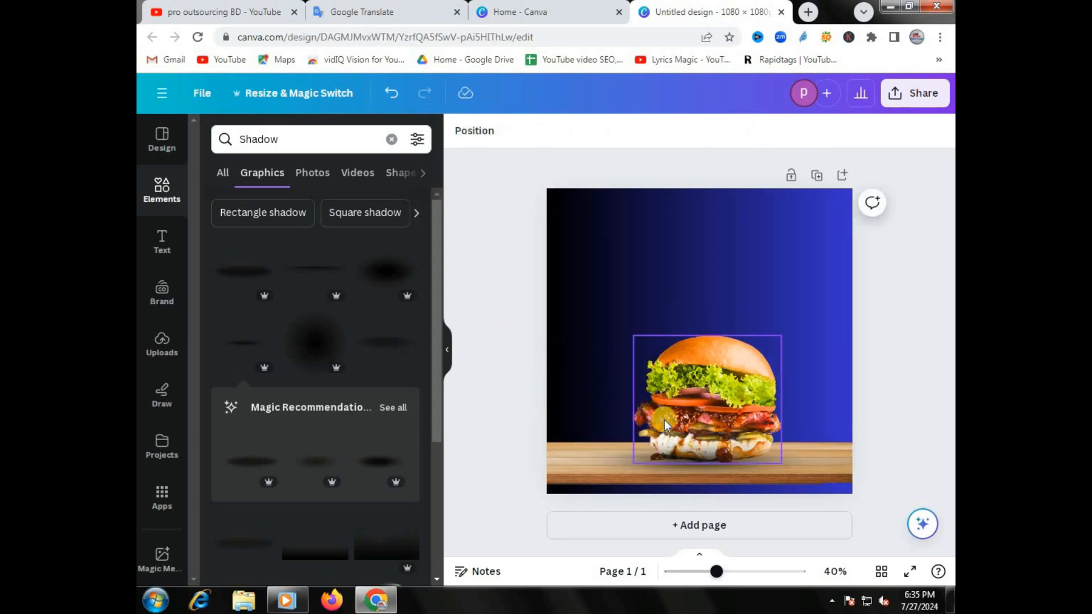
pyautogui.click(595, 462)
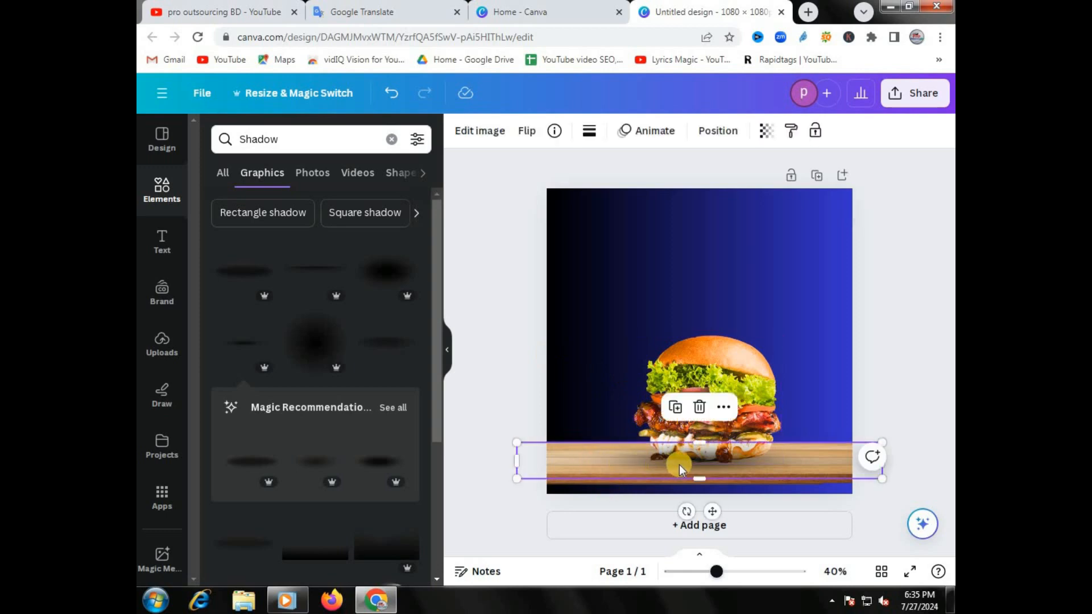
pyautogui.moveTo(691, 456); pyautogui.dragTo(719, 460)
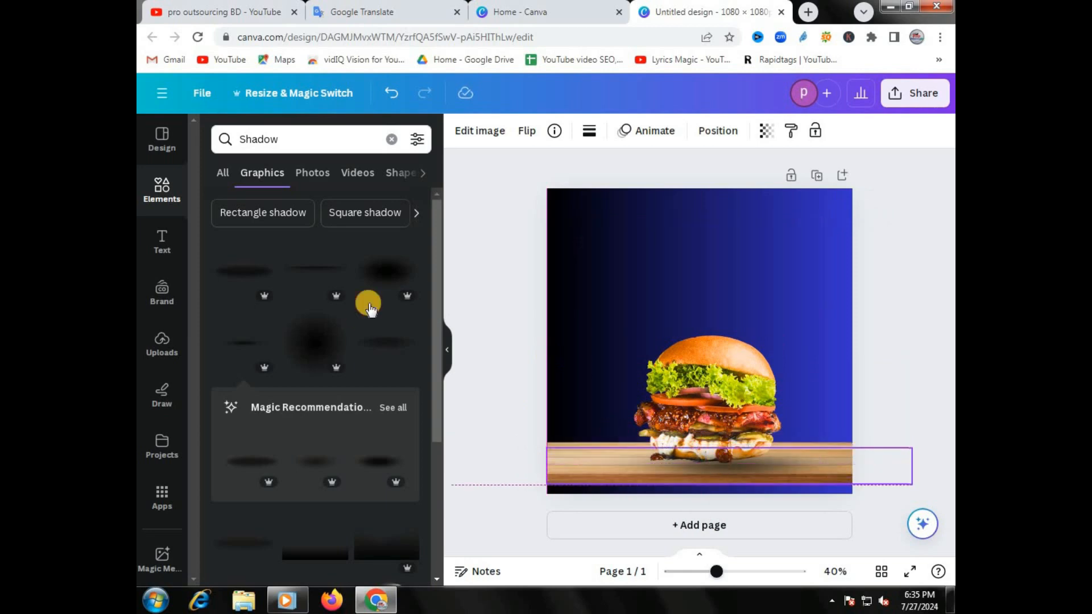
pyautogui.click(483, 298)
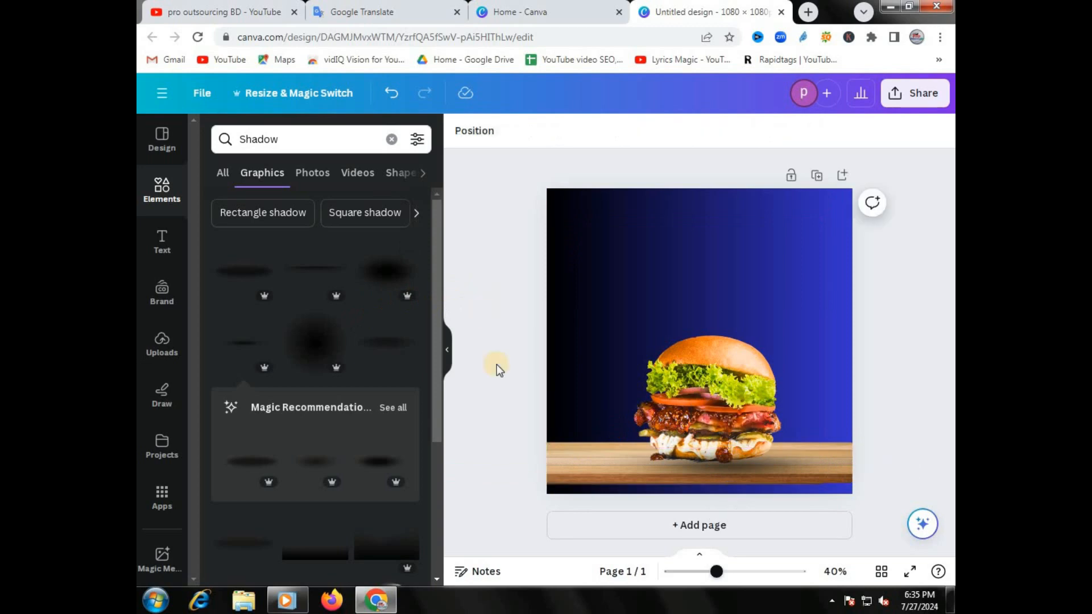
# - Extend the shadow graphic beyond the page's left edge, to a width of about 1366 px
pyautogui.click(746, 483)
pyautogui.click(489, 296)
pyautogui.click(621, 453)
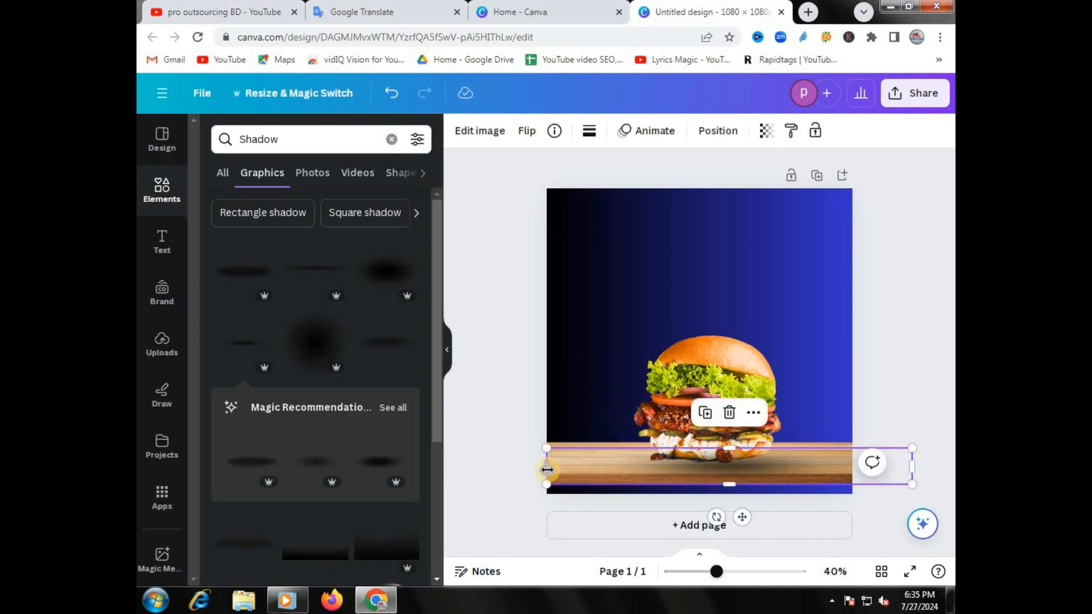
pyautogui.moveTo(547, 470); pyautogui.dragTo(526, 466)
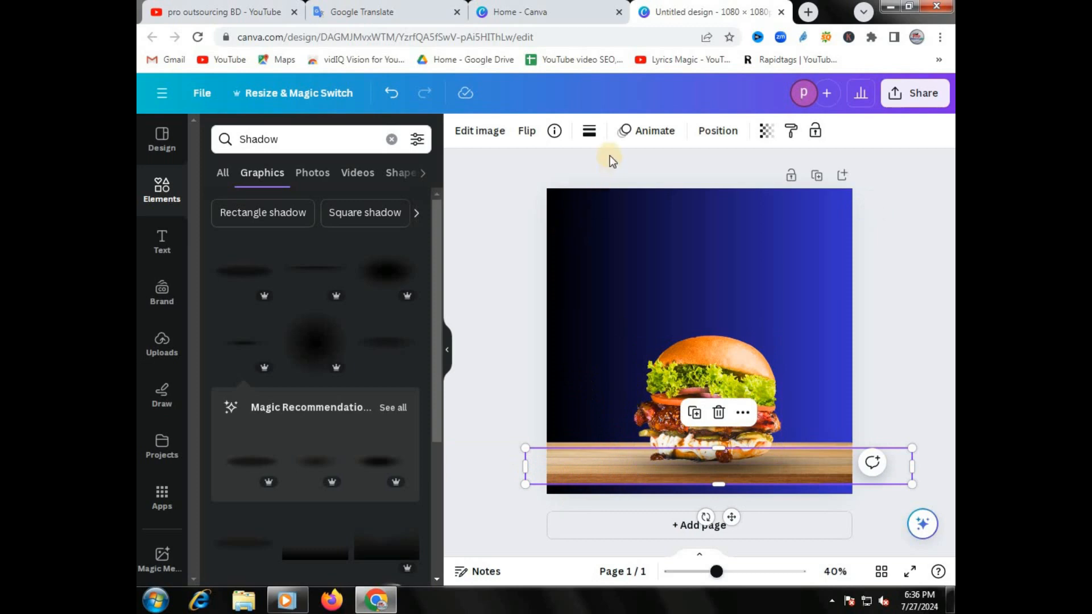
# - Send the shadow graphic one layer backward so it lies behind the burger, and clear the selection
pyautogui.click(711, 132)
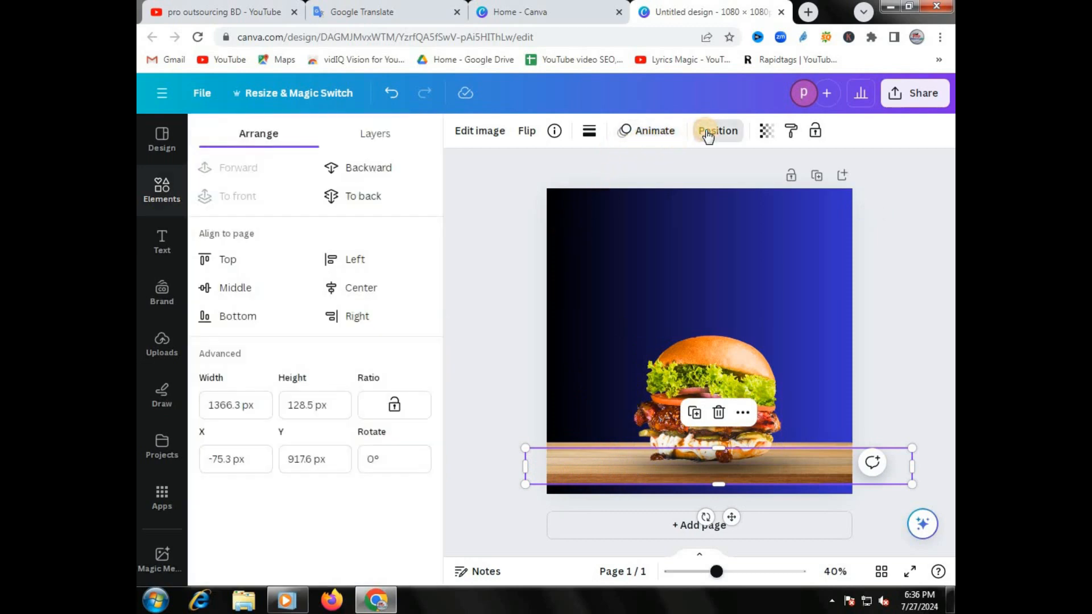
pyautogui.click(360, 173)
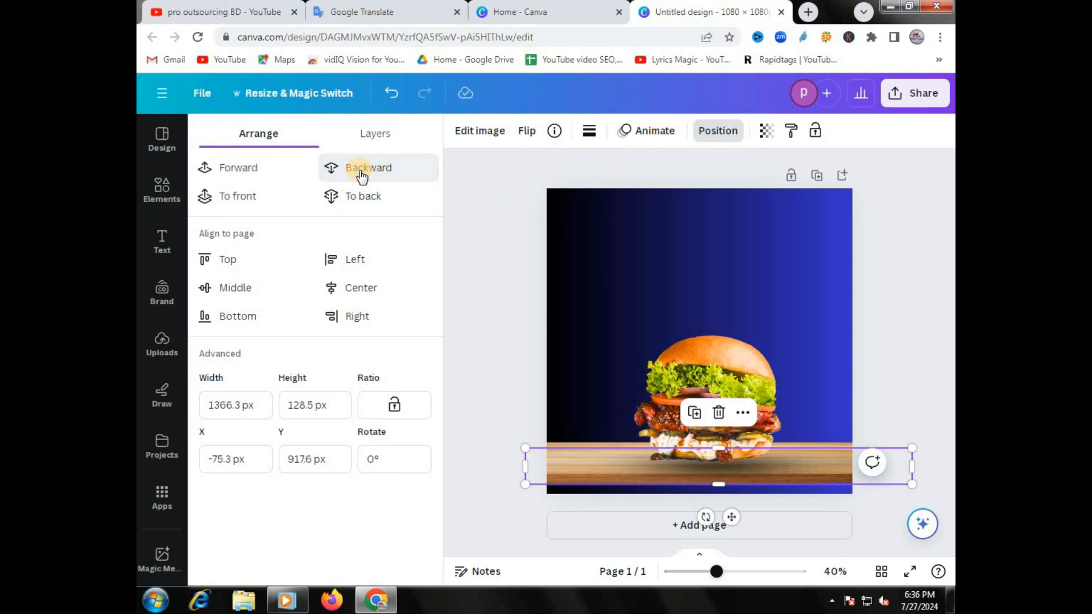
pyautogui.click(607, 361)
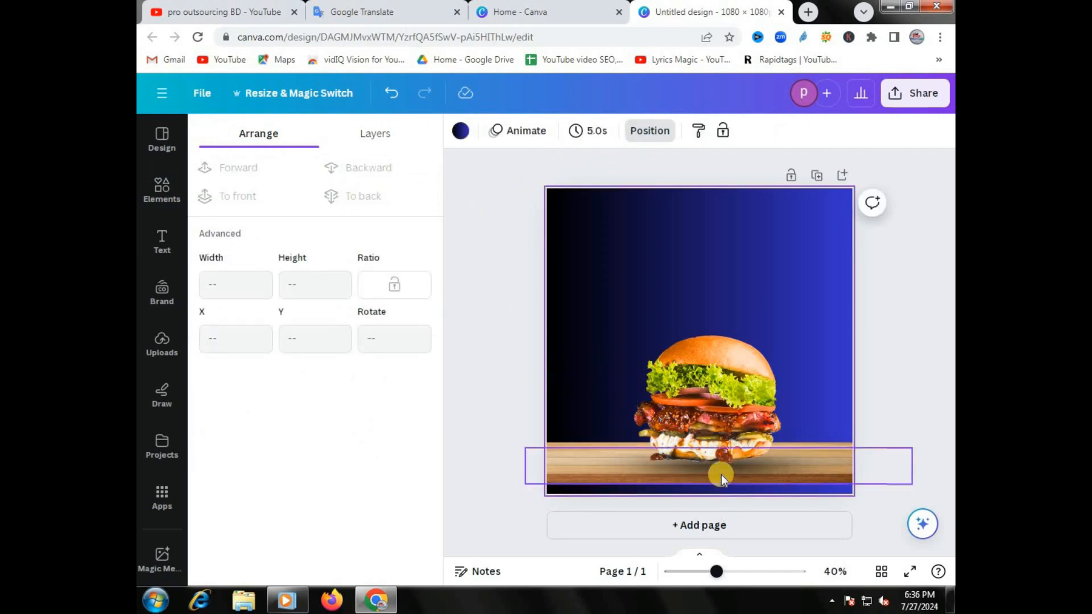
pyautogui.click(517, 357)
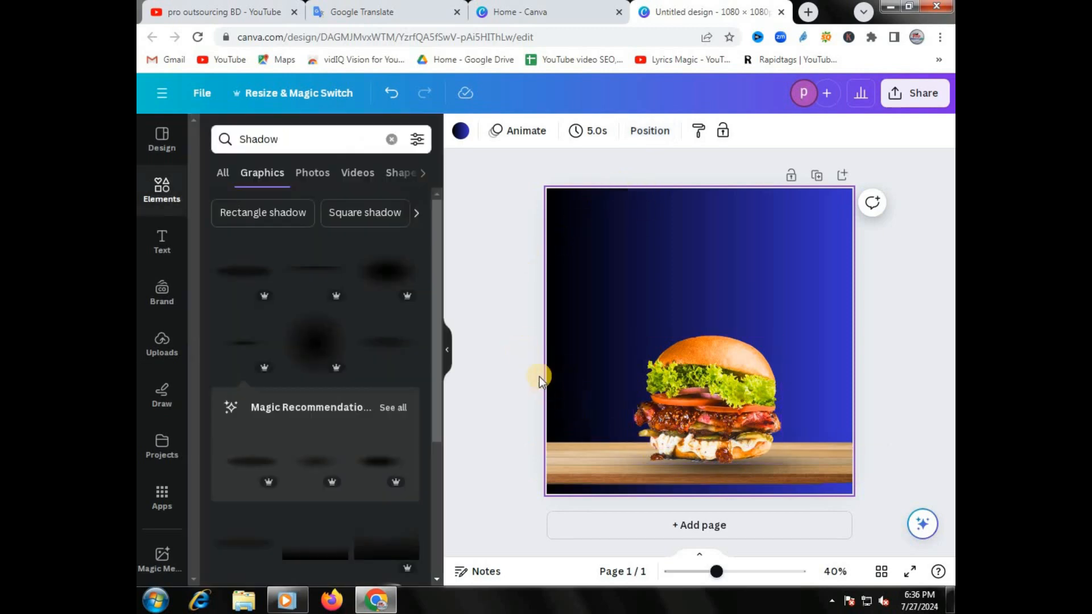
pyautogui.click(511, 349)
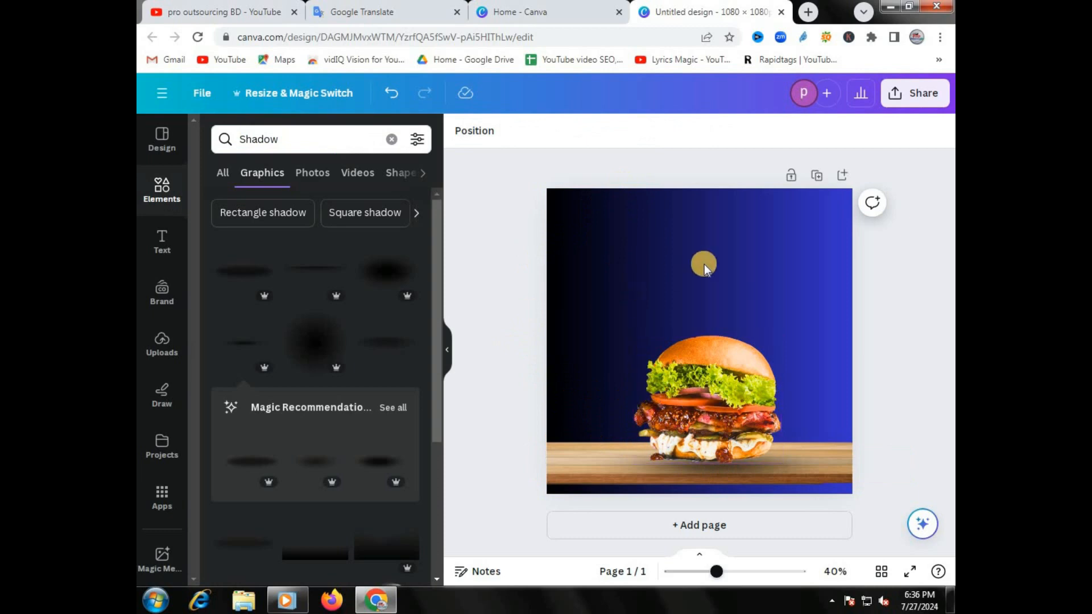
# - Raise the brightness of the whole burger photo to 38
pyautogui.click(705, 397)
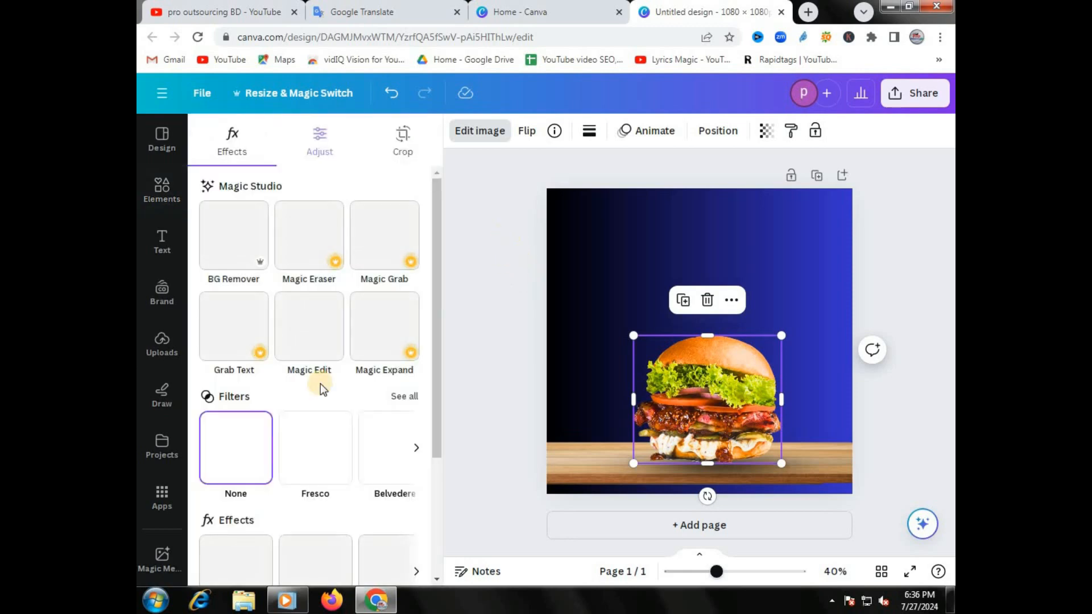
pyautogui.scroll(-1, 314, 369)
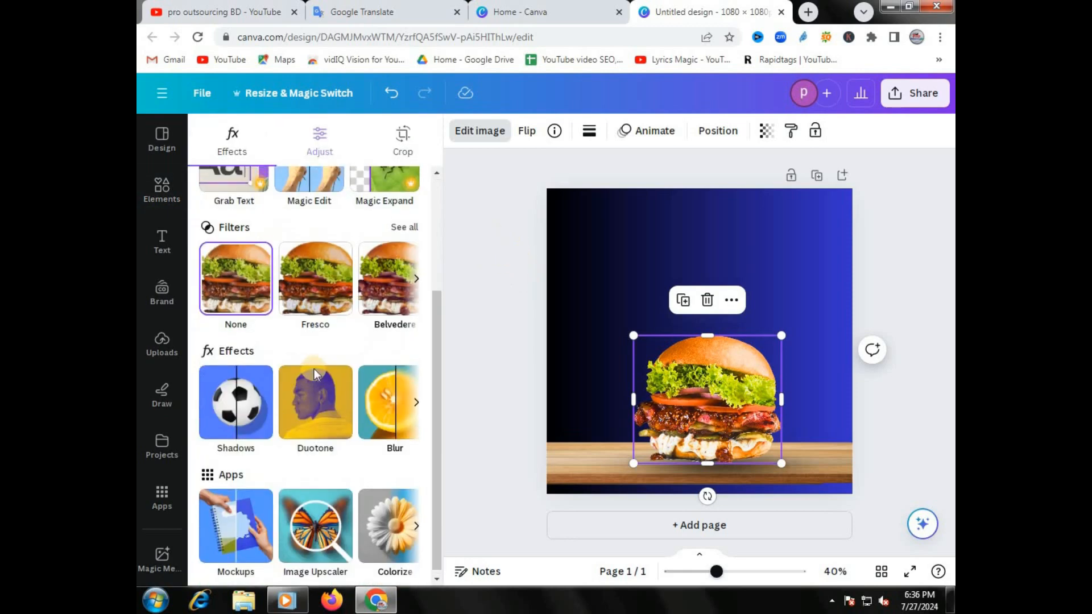
pyautogui.scroll(1, 319, 319)
pyautogui.click(319, 146)
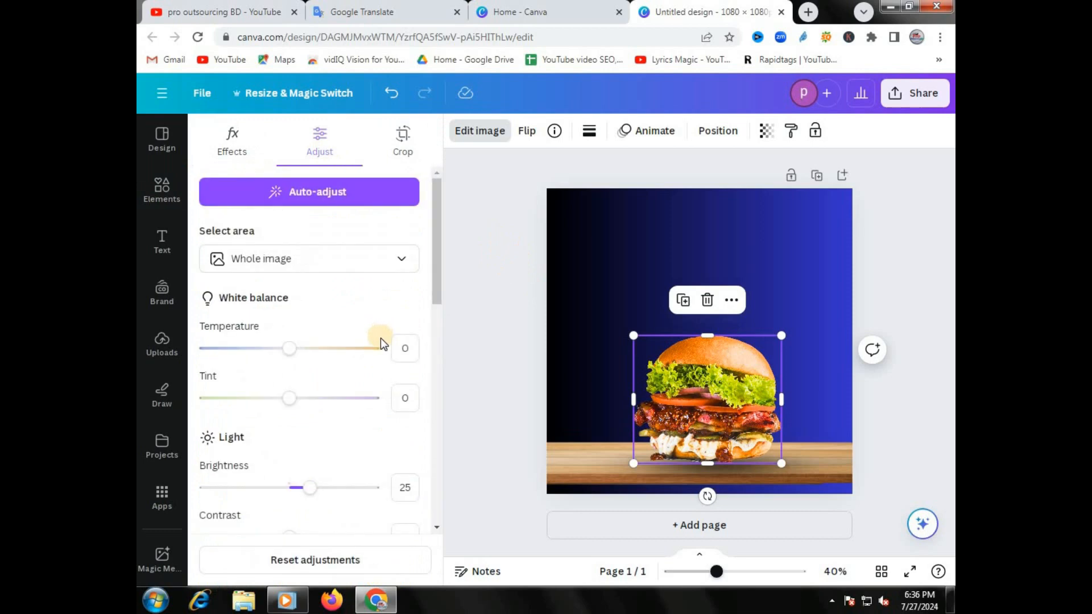
pyautogui.scroll(-4, 381, 339)
pyautogui.scroll(3, 380, 339)
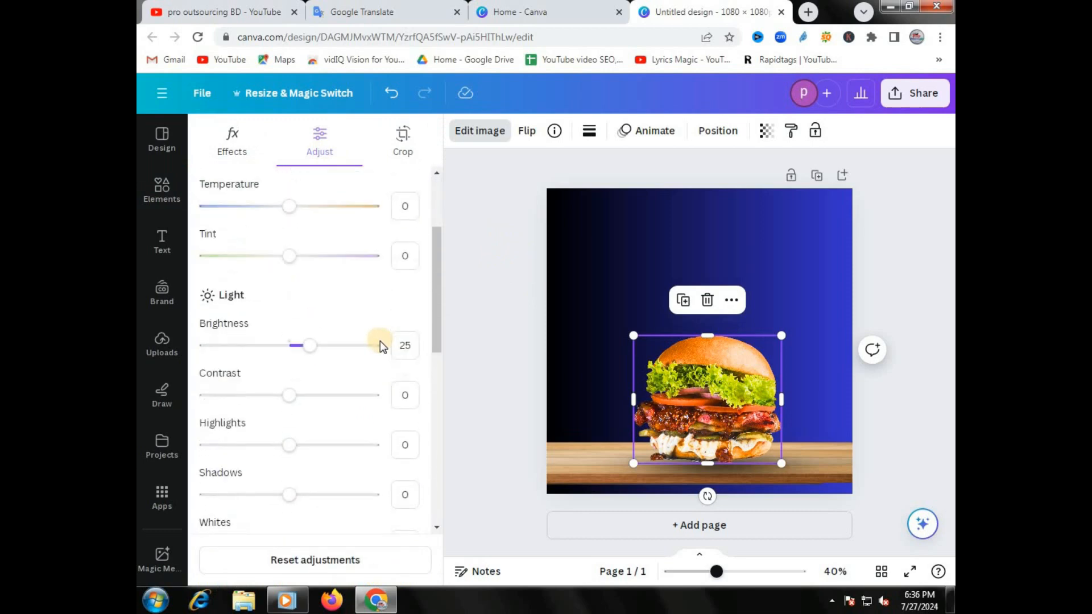
pyautogui.click(322, 345)
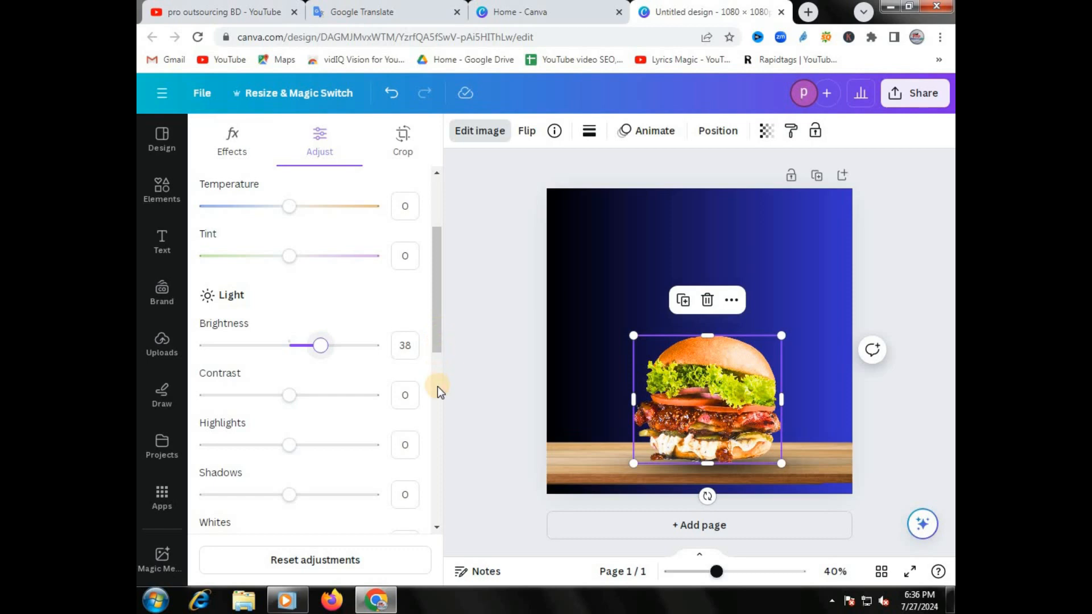
# - Increase the burger photo's color saturation further
pyautogui.scroll(-3, 438, 387)
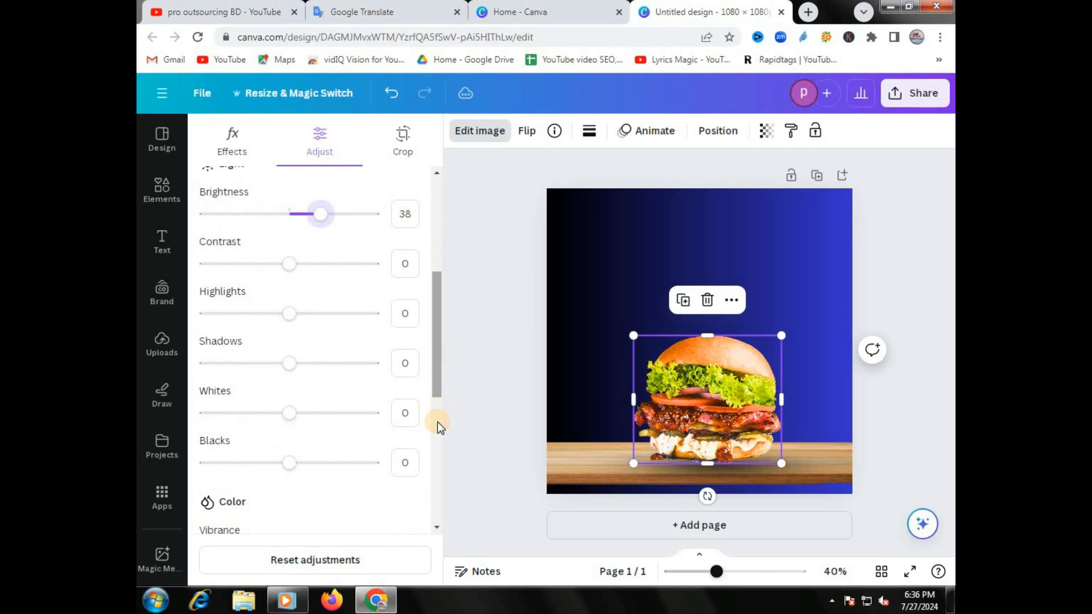
pyautogui.scroll(-2, 447, 404)
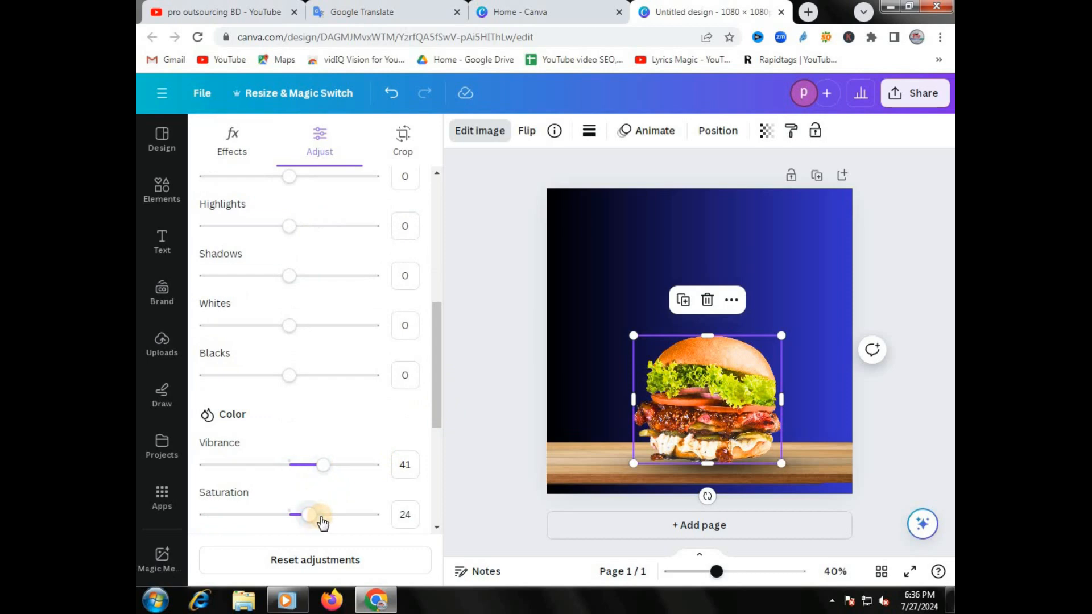
pyautogui.moveTo(323, 522); pyautogui.dragTo(334, 517)
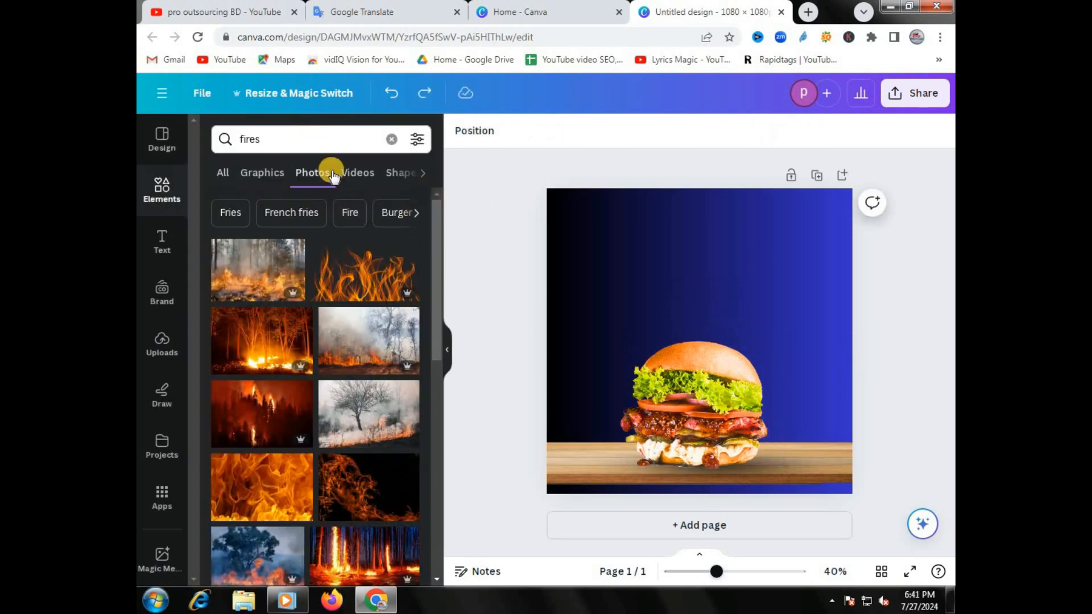
# - Add the photo of a row of orange flames from the fires results and send it backward behind the burger
pyautogui.click(347, 285)
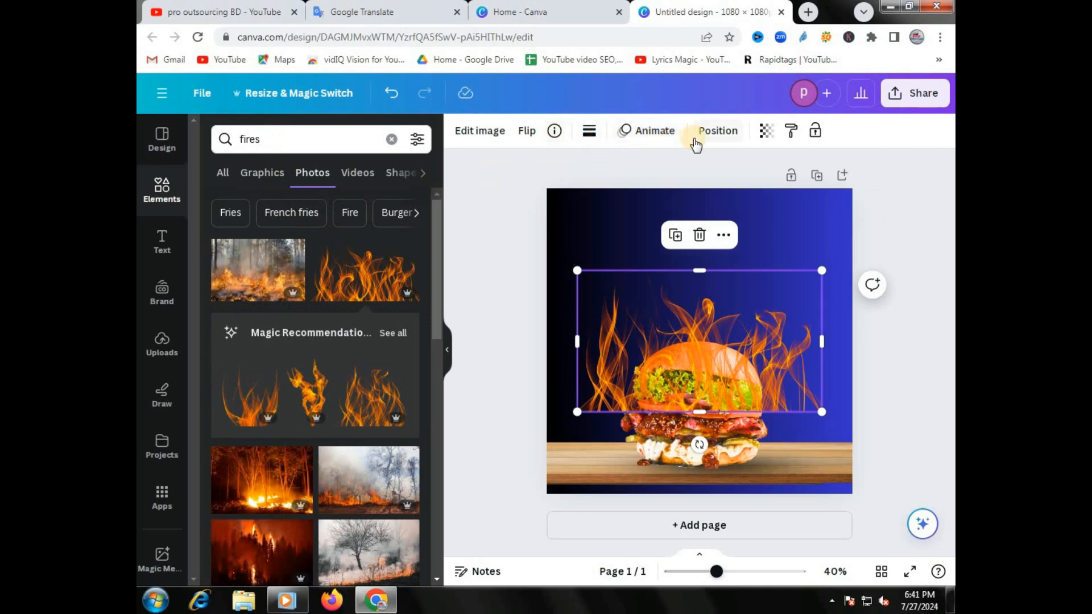
pyautogui.click(711, 132)
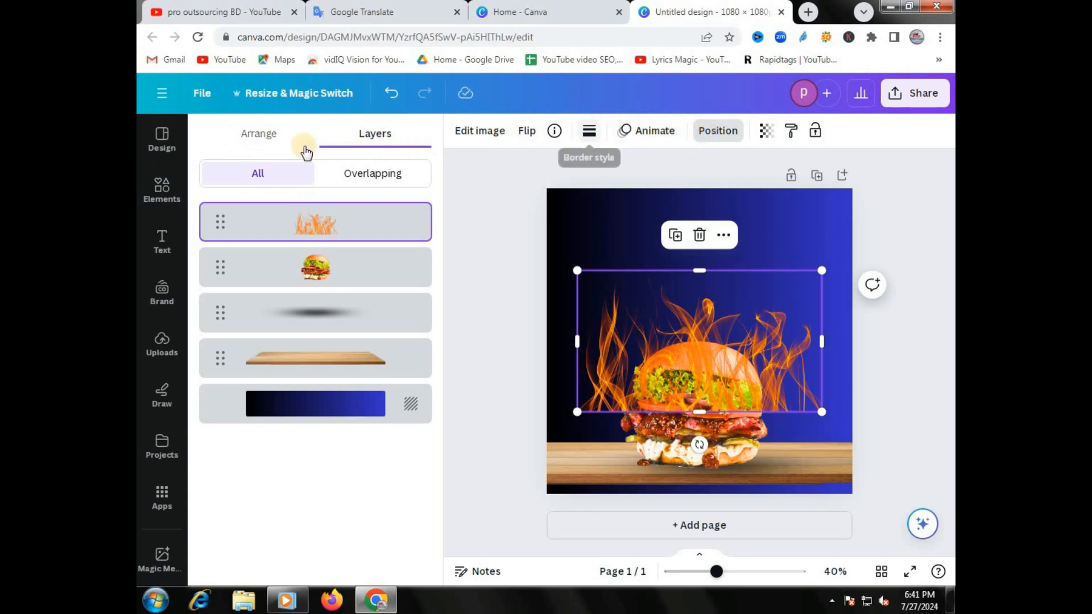
pyautogui.click(259, 137)
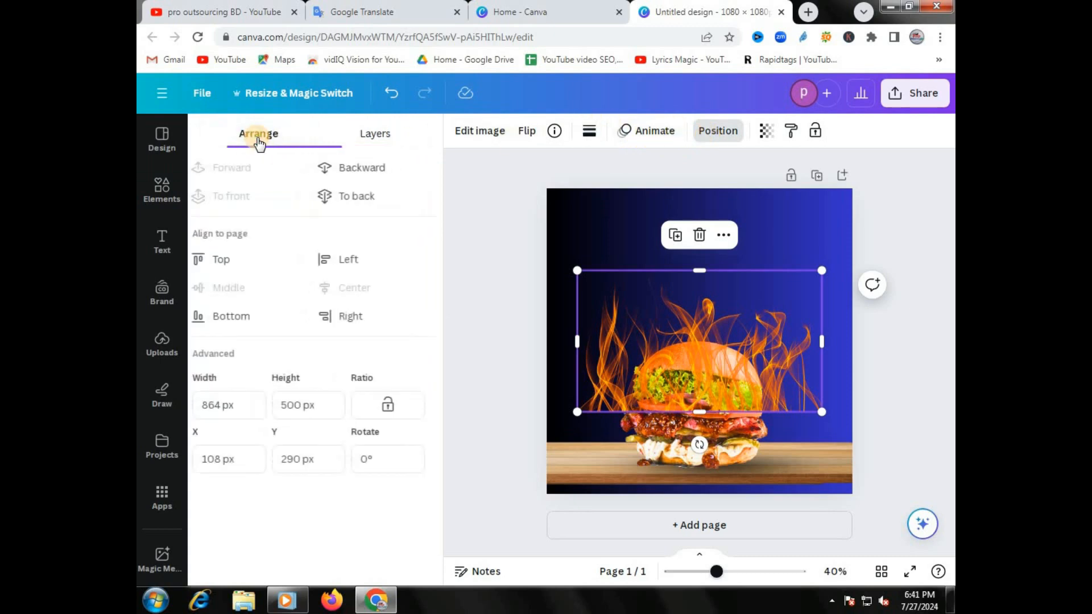
pyautogui.click(378, 166)
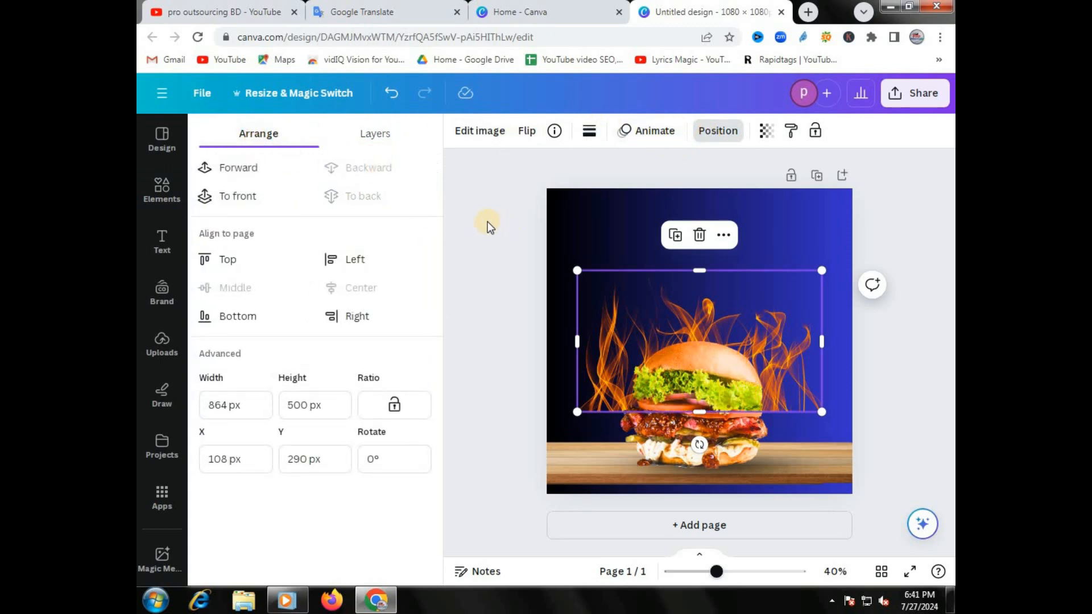
# - Try the flames photo higher up, above the burger, and delete it from the page
pyautogui.click(586, 288)
pyautogui.moveTo(606, 299); pyautogui.dragTo(581, 225)
pyautogui.scroll(-6, 385, 407)
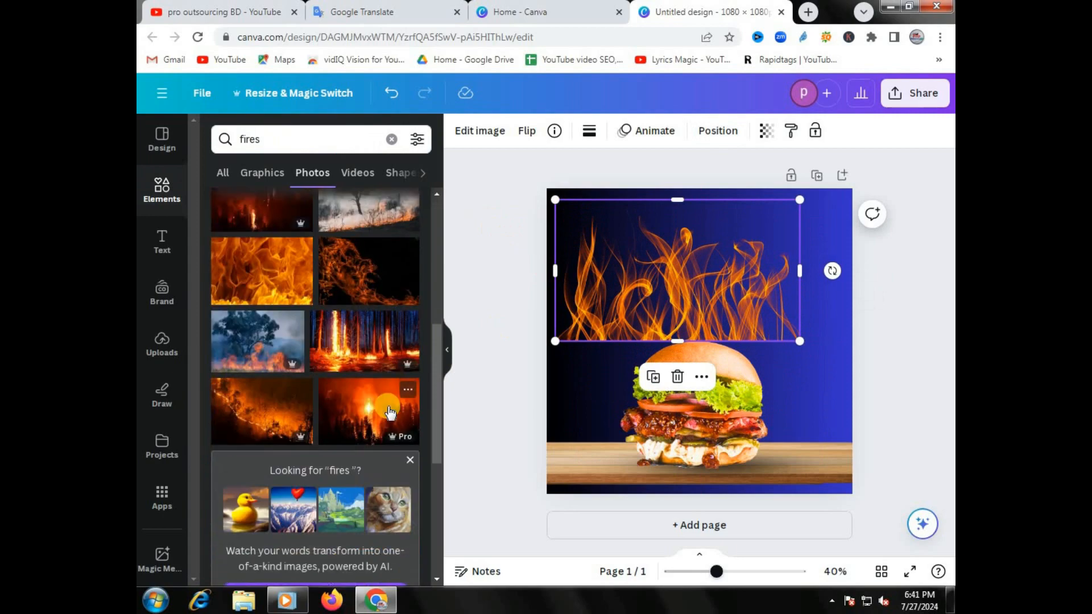
pyautogui.scroll(-5, 388, 410)
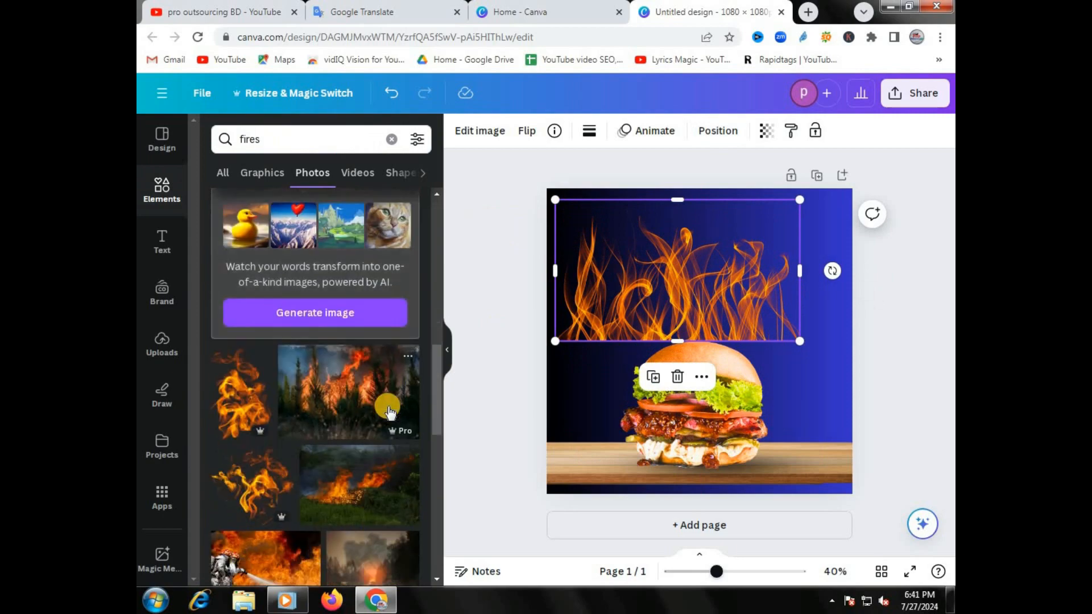
pyautogui.scroll(-3, 388, 406)
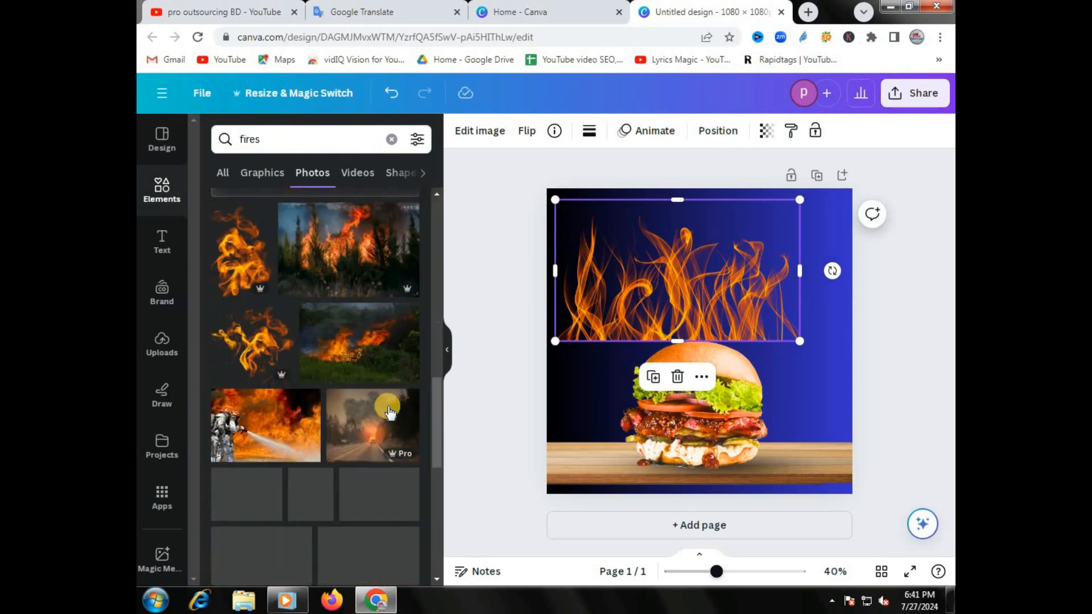
pyautogui.click(582, 303)
pyautogui.press('Delete')
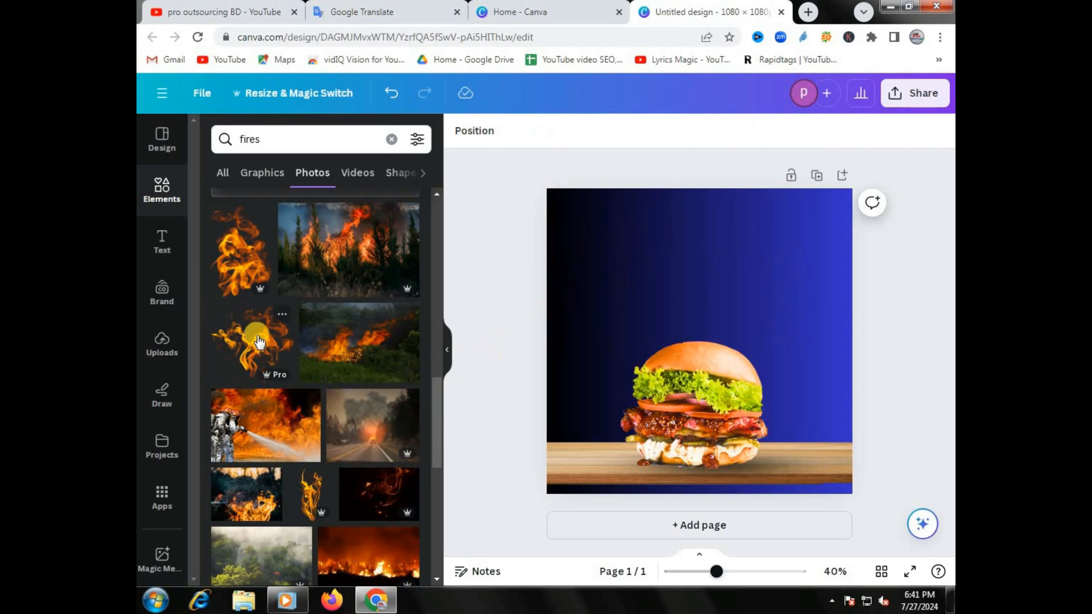
# - Add the swirling flame photo with the transparent background and move it up over the page's upper-left area
pyautogui.scroll(-1, 259, 341)
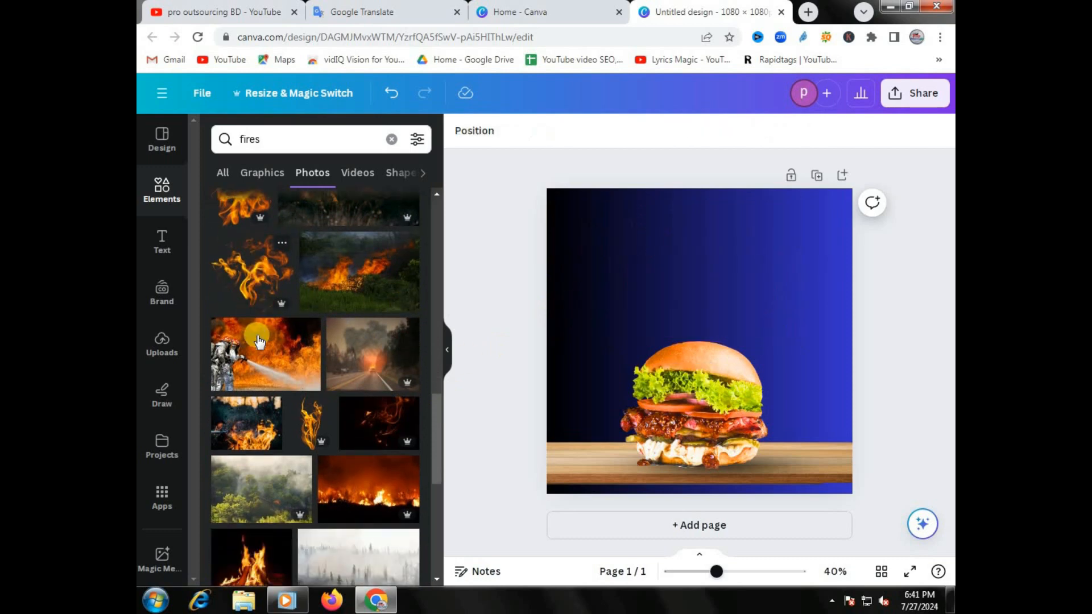
pyautogui.click(262, 287)
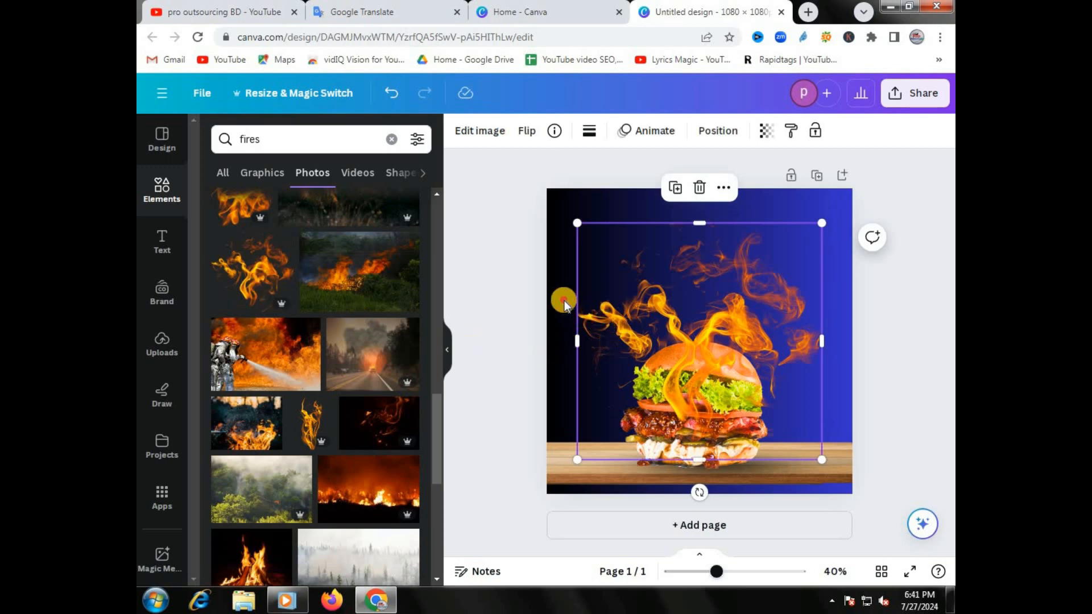
pyautogui.moveTo(640, 340); pyautogui.dragTo(593, 288)
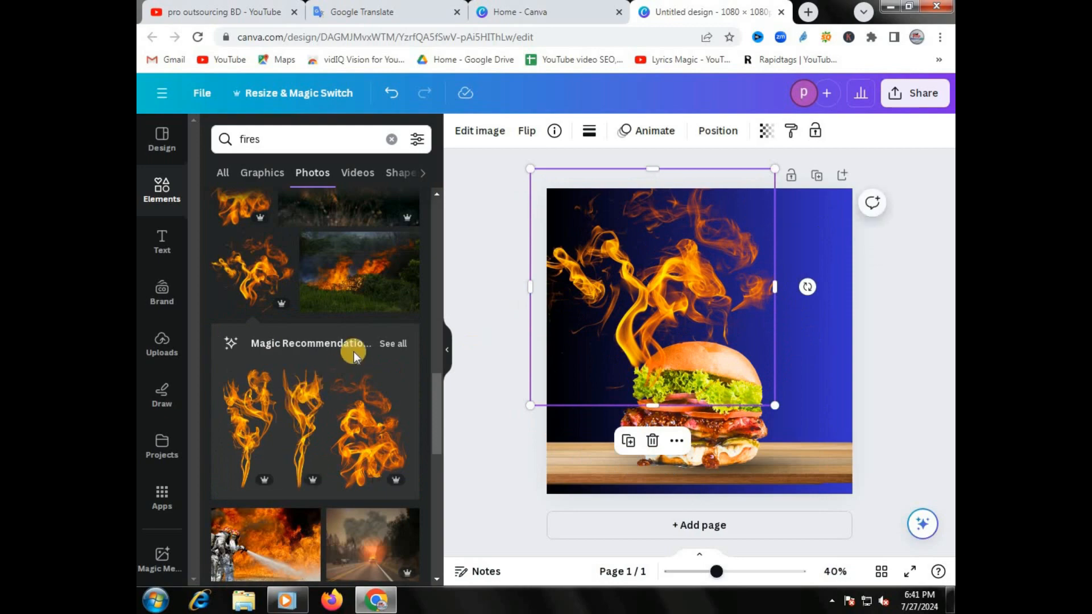
# - Enlarge the swirling flame photo to the page's right edge, to about 1138 × 835 px
pyautogui.scroll(-6, 354, 351)
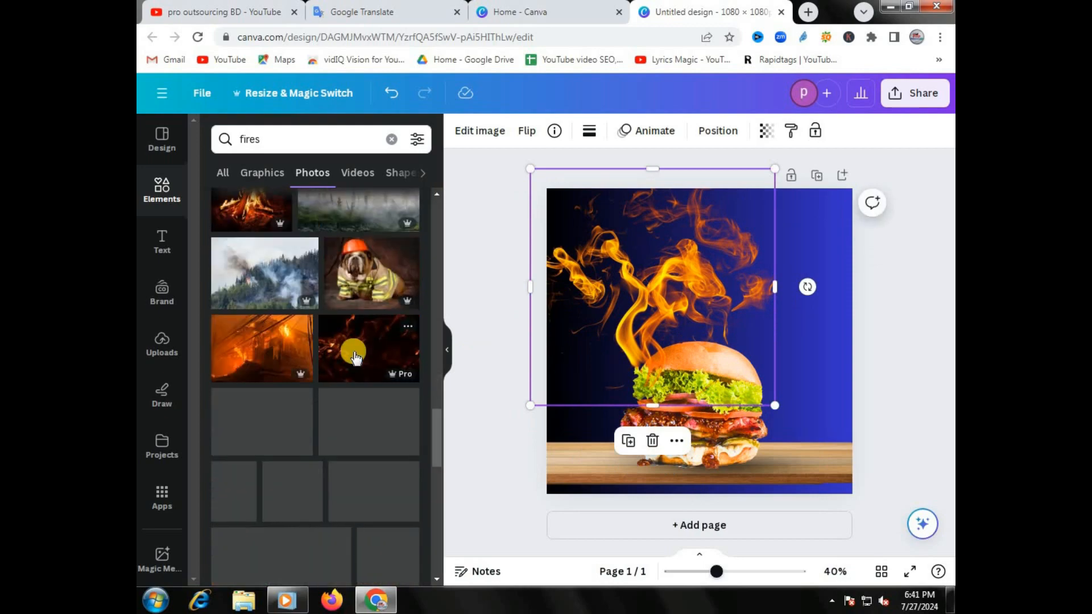
pyautogui.scroll(-3, 354, 356)
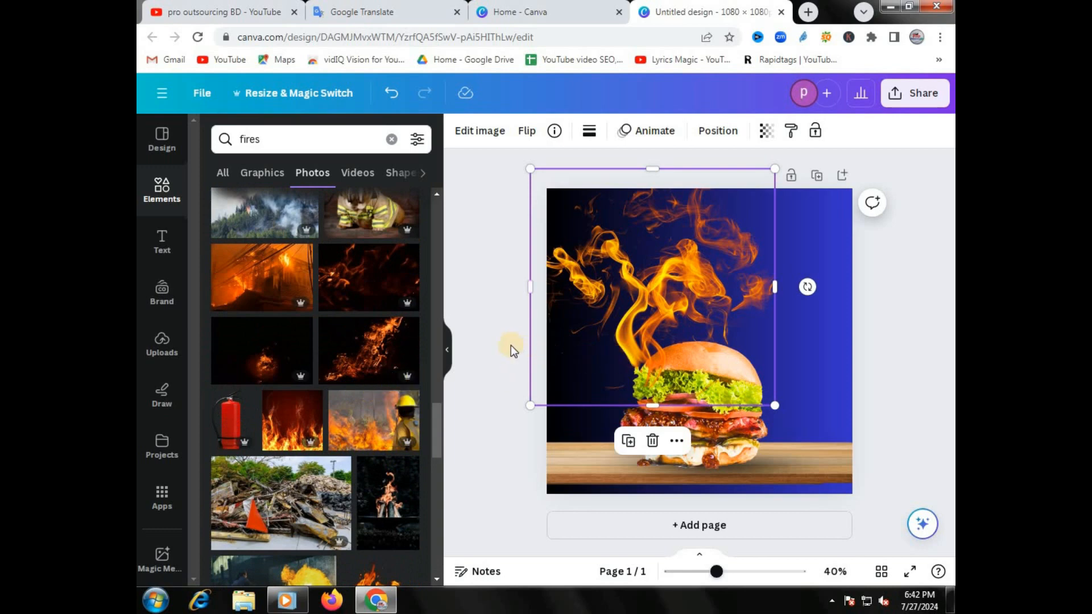
pyautogui.click(784, 365)
pyautogui.click(719, 329)
pyautogui.moveTo(776, 291); pyautogui.dragTo(853, 317)
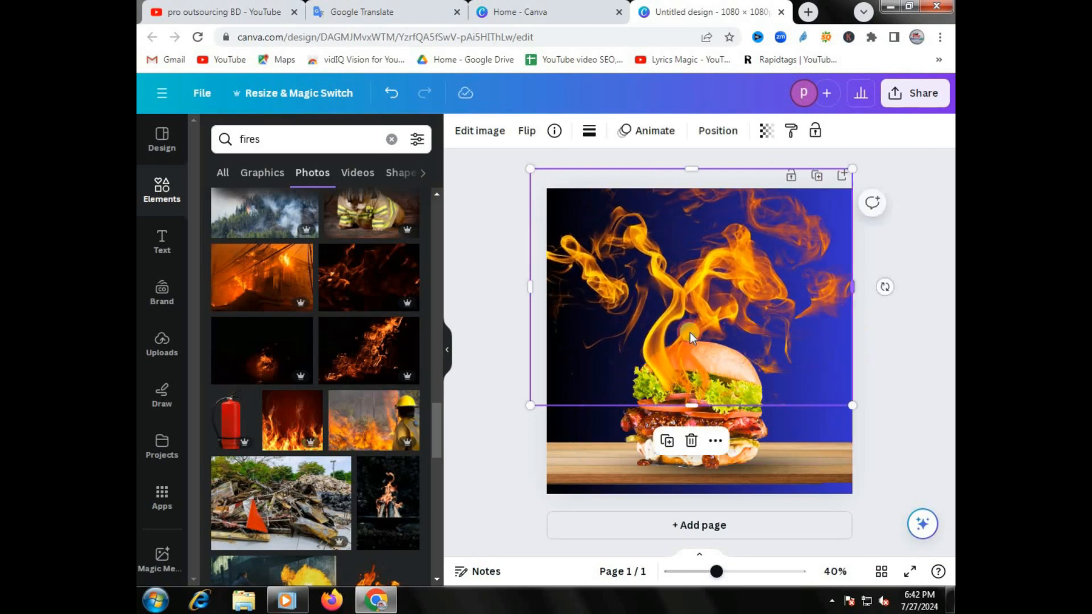
# - Send the swirling flame photo backward so it lies behind the burger, and clear the selection
pyautogui.click(719, 128)
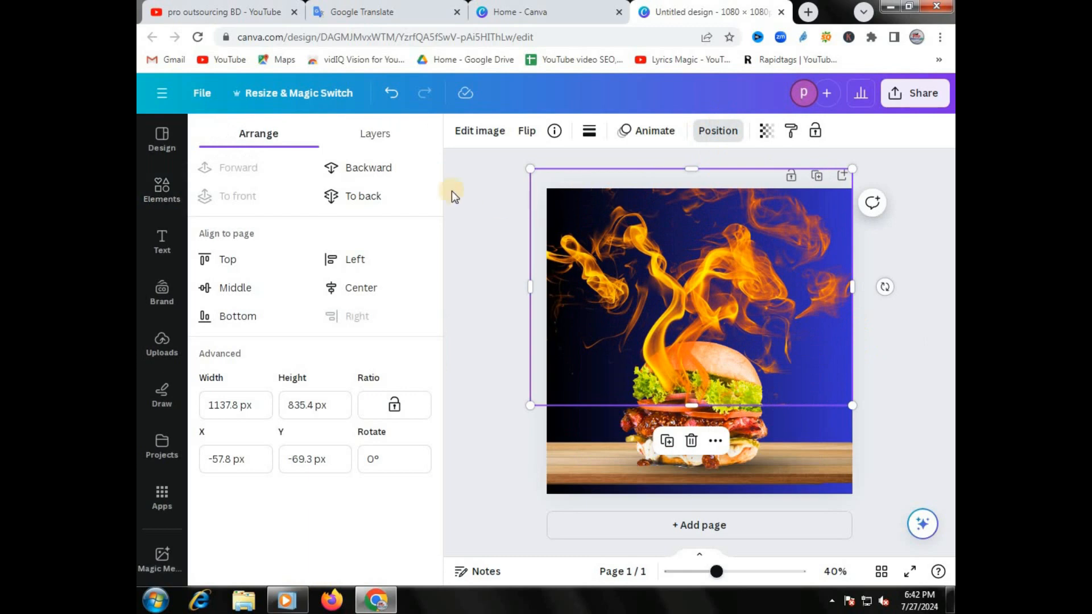
pyautogui.click(391, 182)
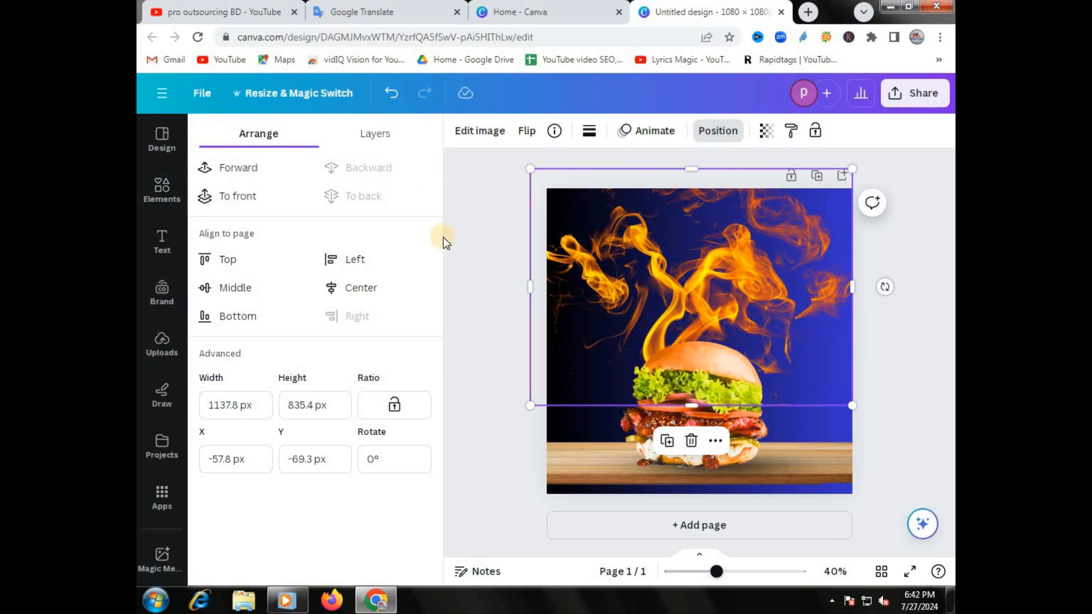
pyautogui.click(490, 259)
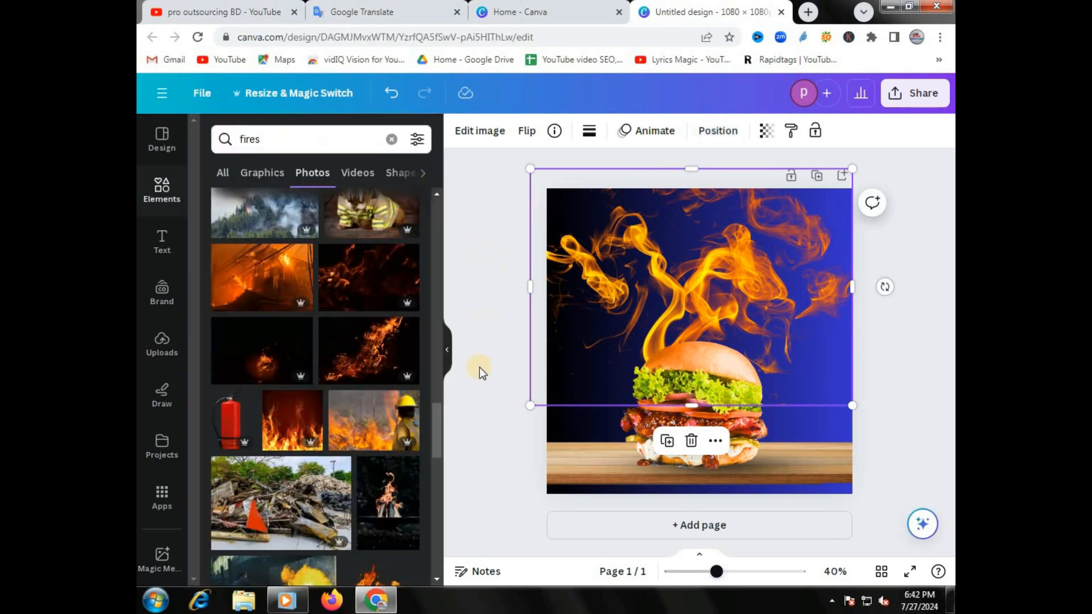
pyautogui.click(886, 438)
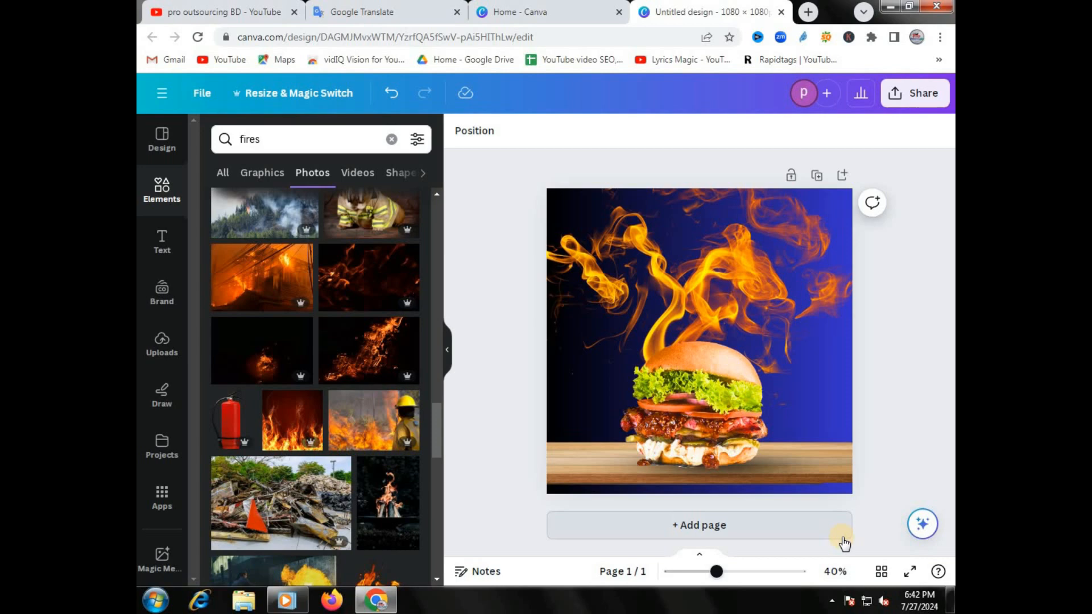
# - Delete the swirling flame photo from the page
pyautogui.click(616, 294)
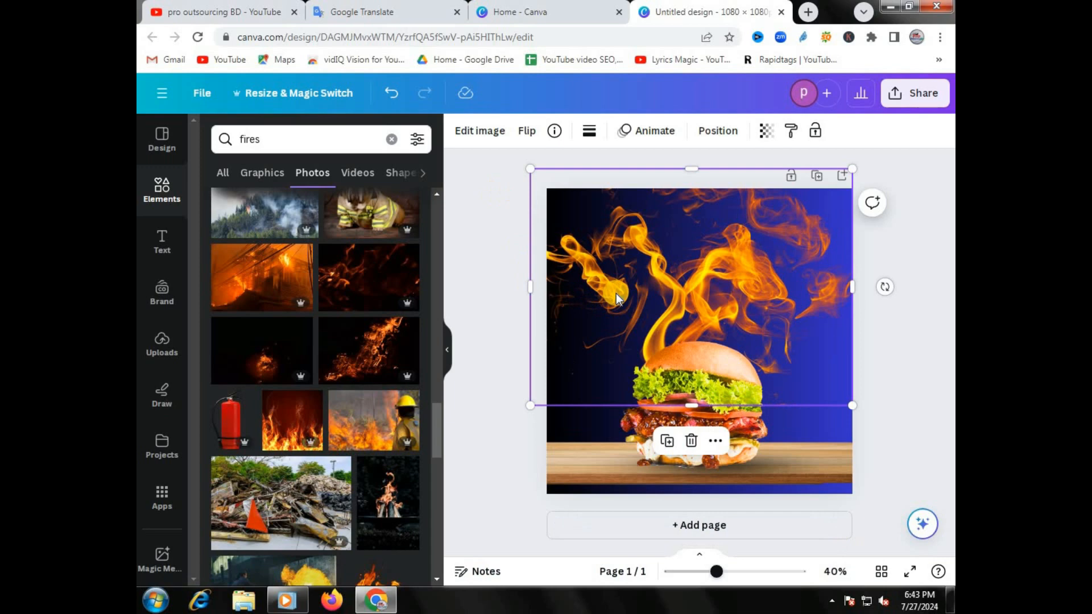
pyautogui.press('Delete')
pyautogui.click(603, 287)
# - Search the element photos for "fire spark"
pyautogui.click(292, 137)
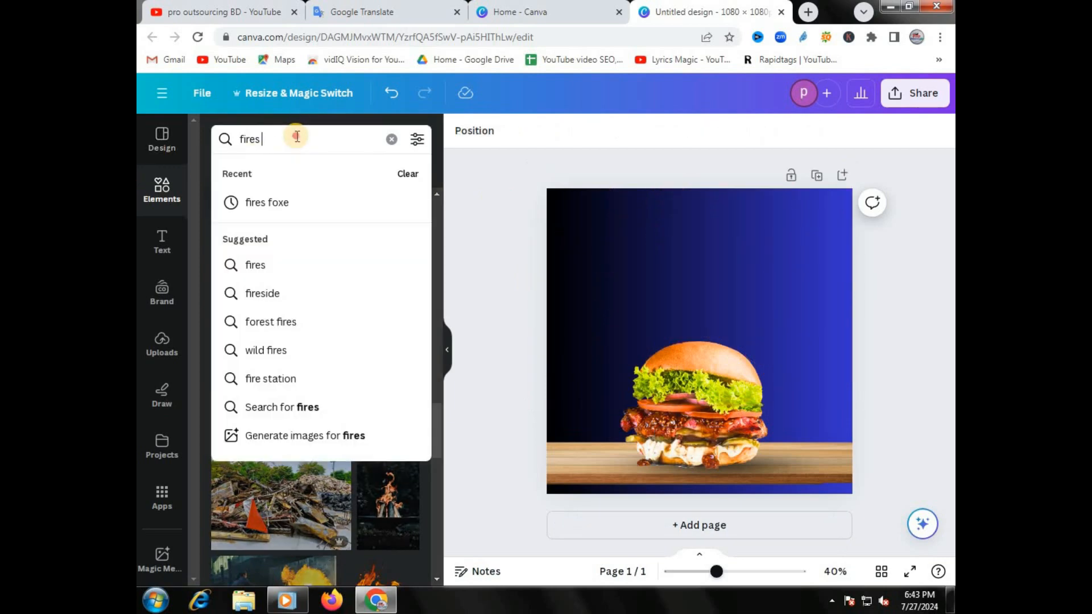
pyautogui.doubleClick(297, 136)
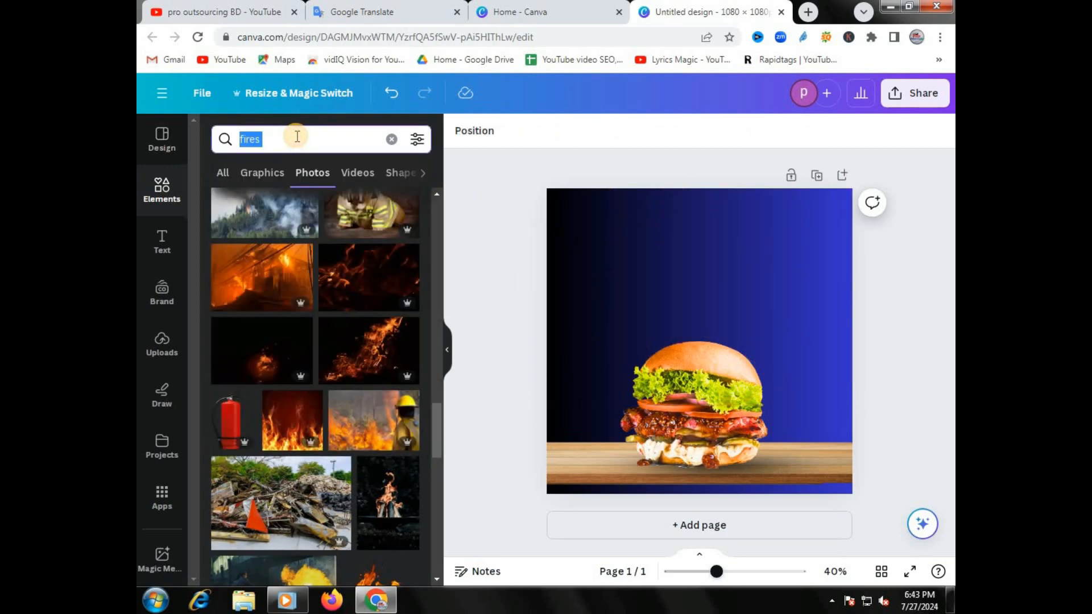
pyautogui.write('fire spark')
pyautogui.press('Return')
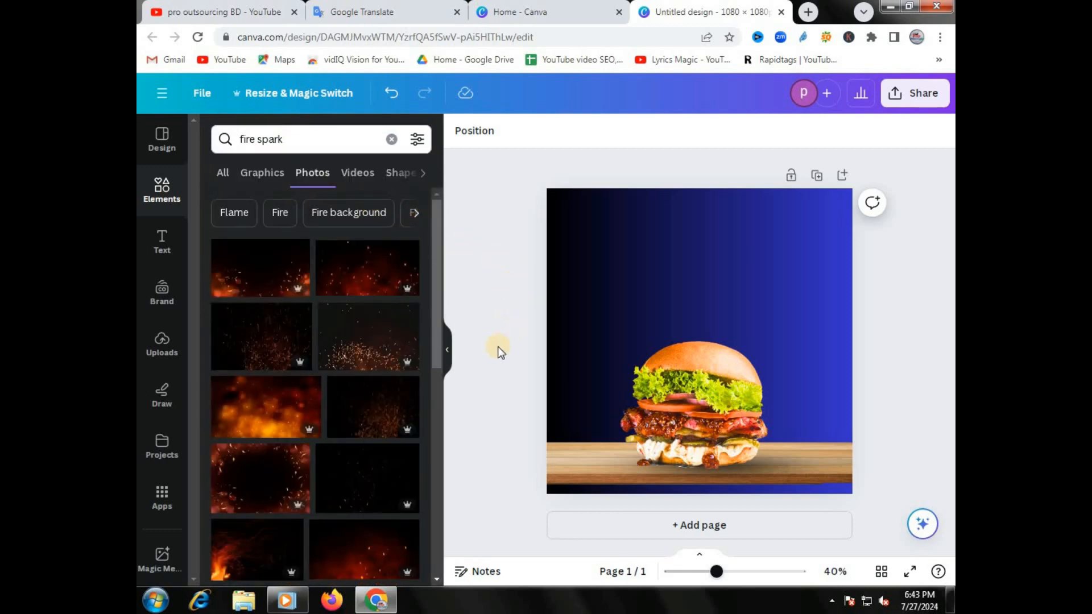
# - Try the photo of orange sparks scattered across a dark brown background on the page, and undo its insertion
pyautogui.scroll(-5, 340, 296)
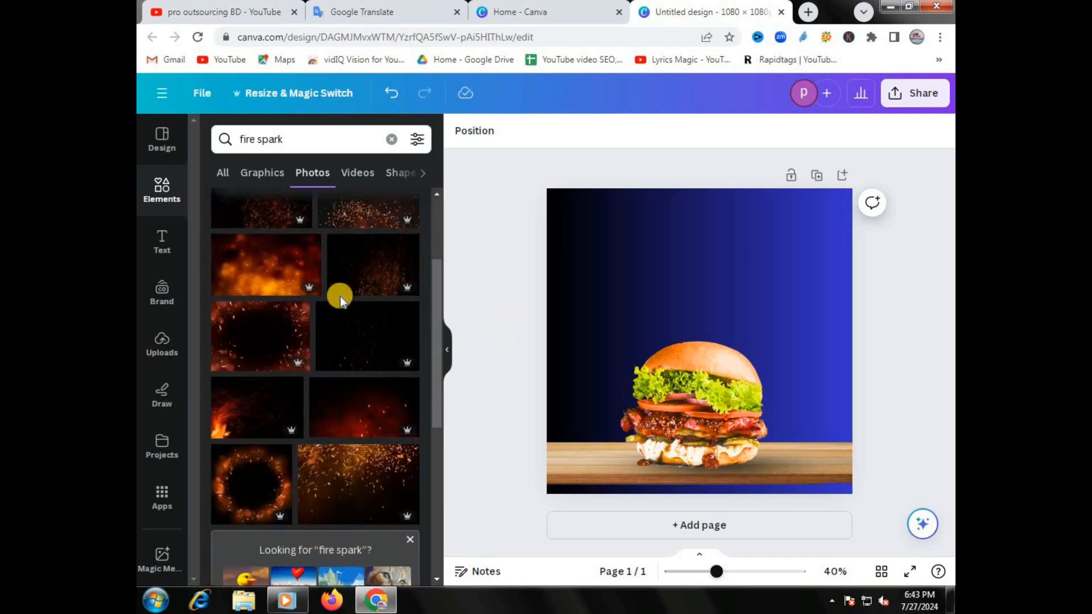
pyautogui.scroll(1, 340, 296)
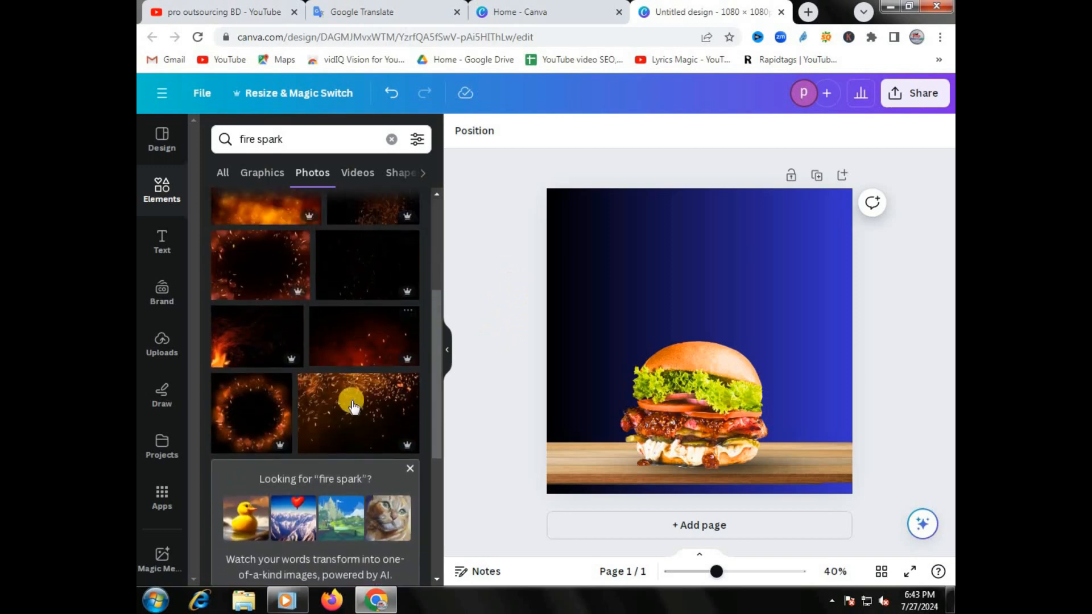
pyautogui.scroll(5, 353, 405)
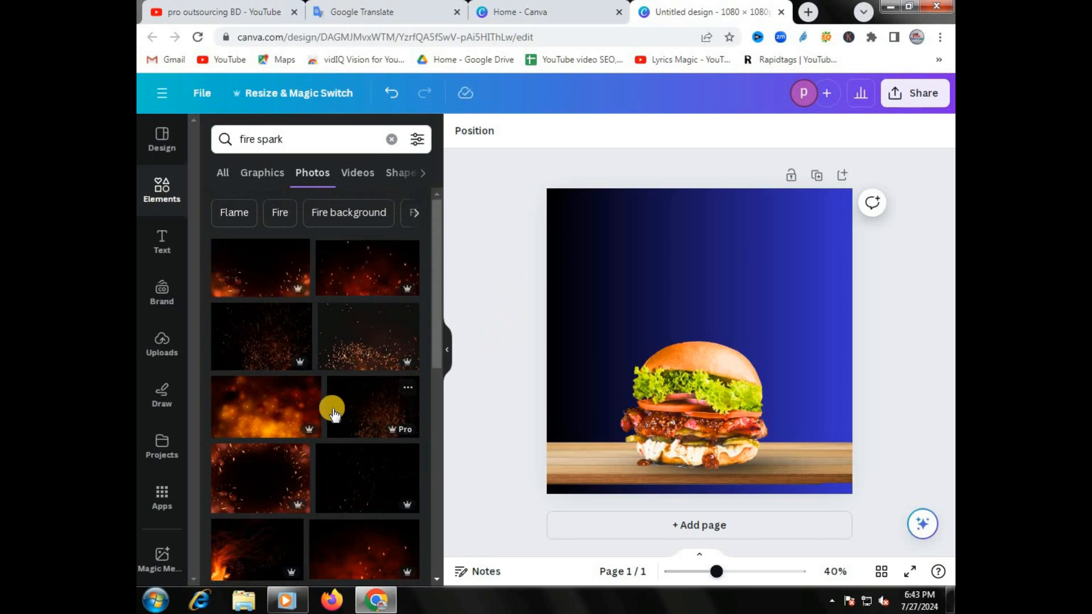
pyautogui.scroll(-2, 354, 336)
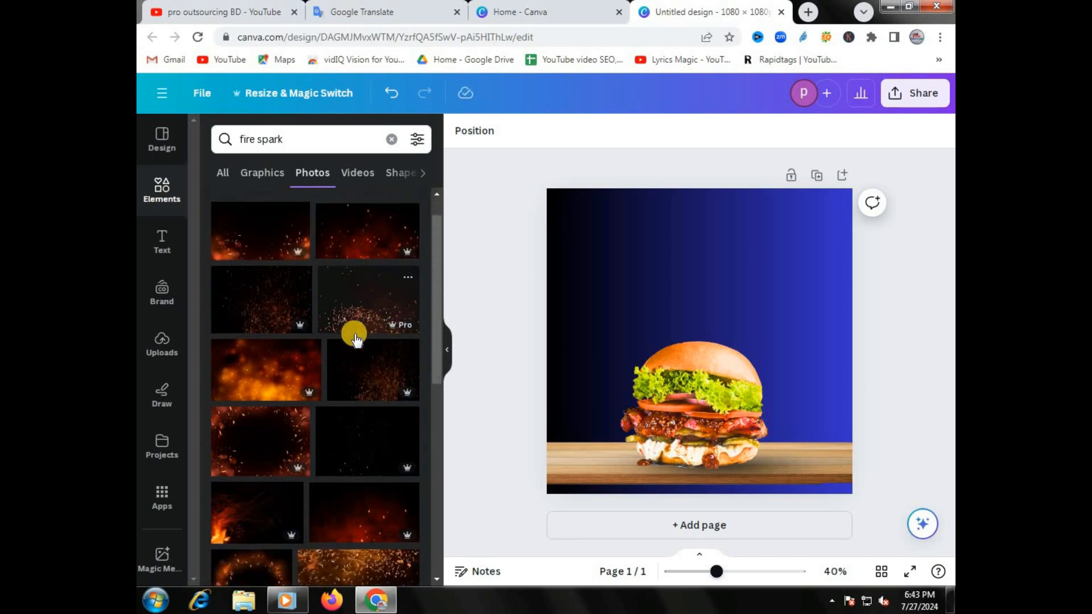
pyautogui.scroll(-2, 354, 341)
pyautogui.click(351, 337)
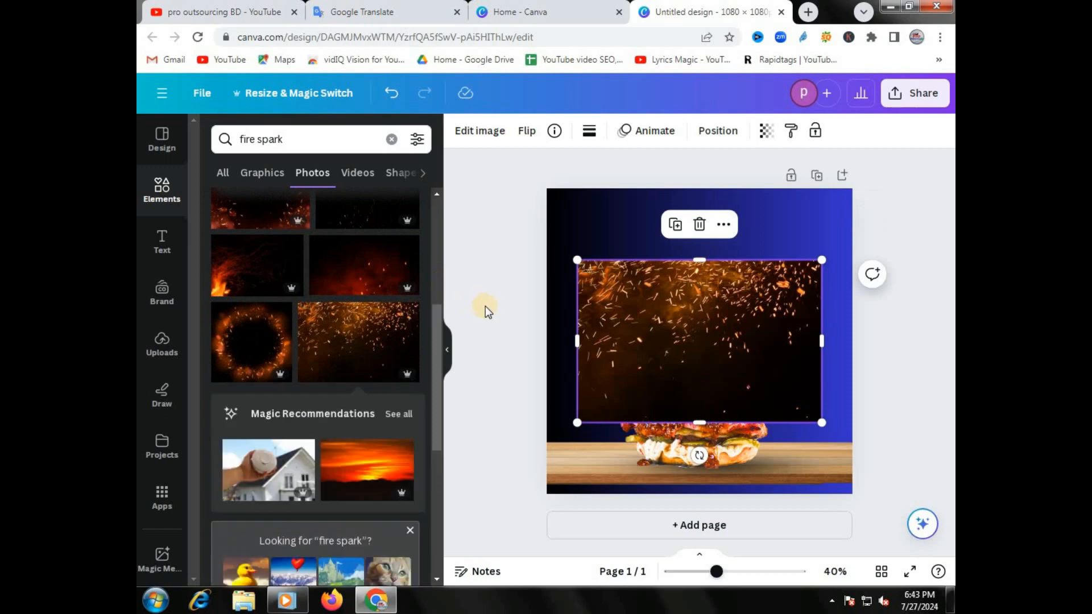
pyautogui.hotkey('ctrl', 'z')
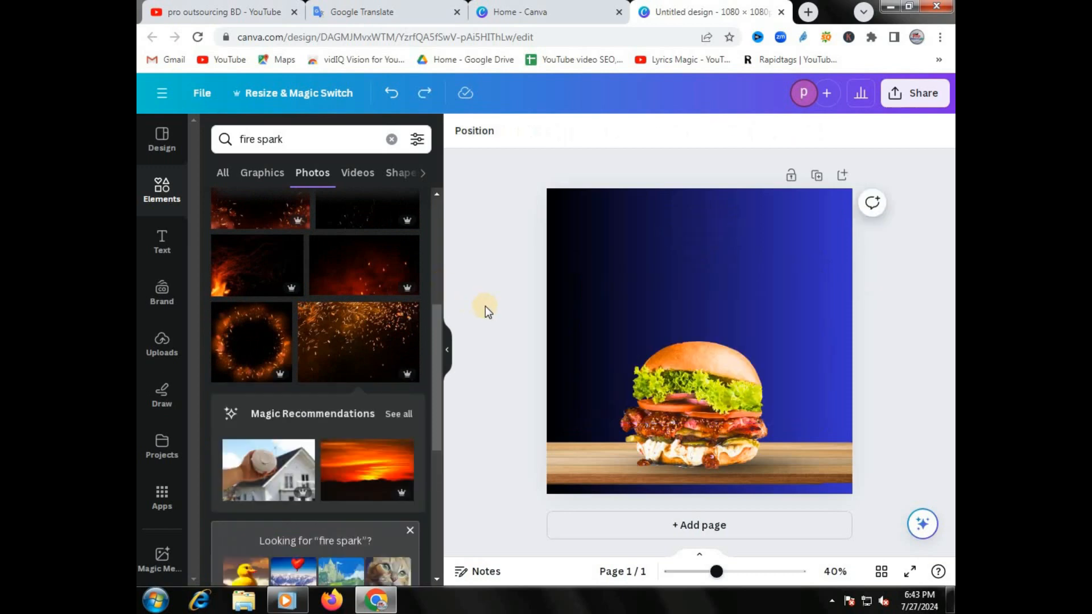
# - Add the first fire spark photo, with glowing embers along its lower edge, and send it backward behind the burger
pyautogui.scroll(3, 334, 320)
pyautogui.scroll(2, 335, 320)
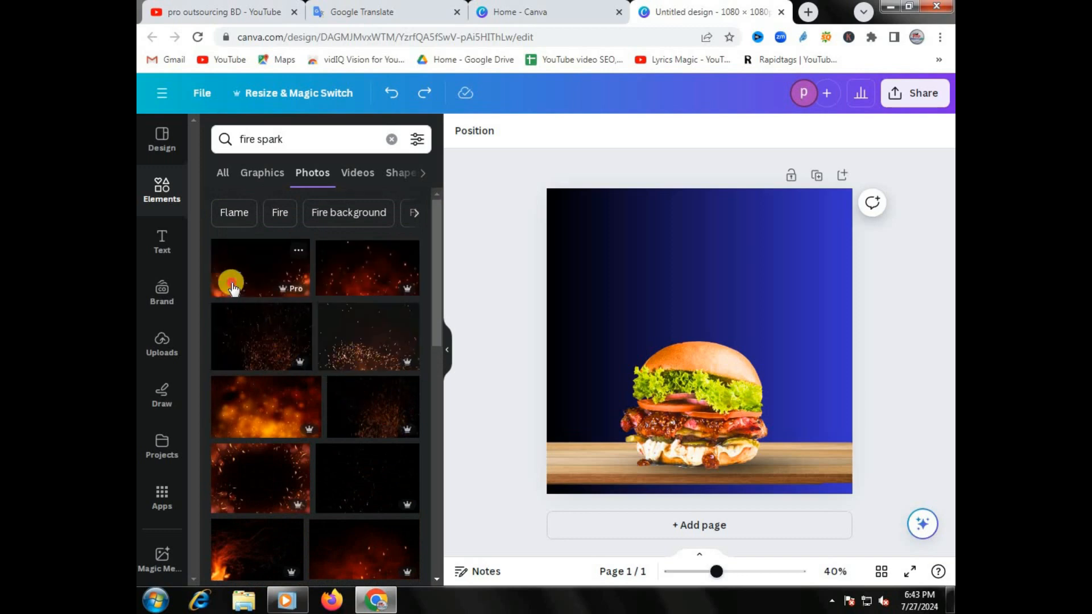
pyautogui.click(234, 287)
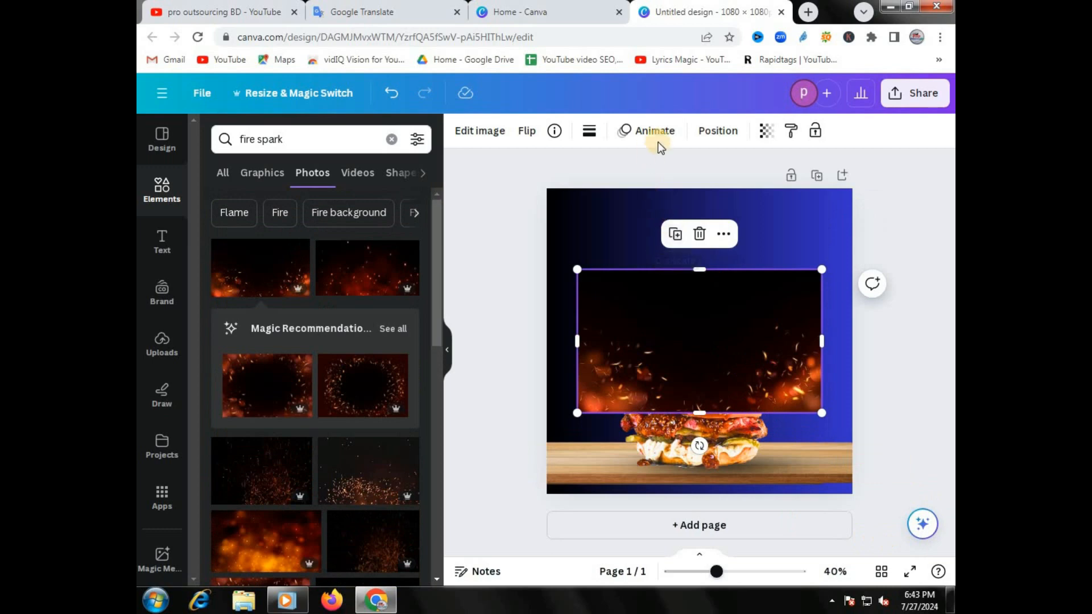
pyautogui.click(708, 136)
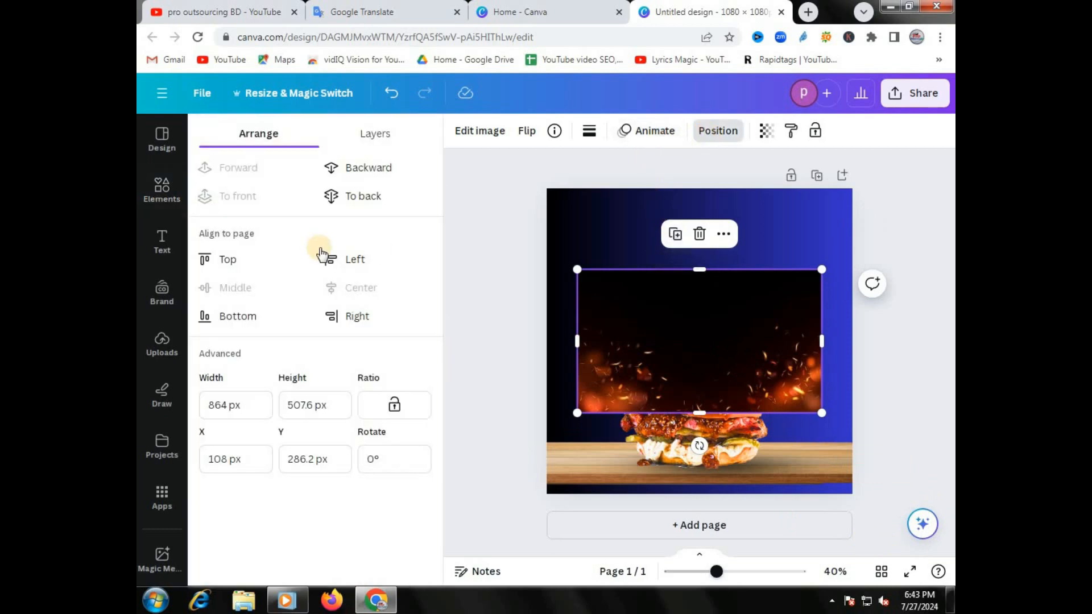
pyautogui.click(364, 176)
pyautogui.click(453, 219)
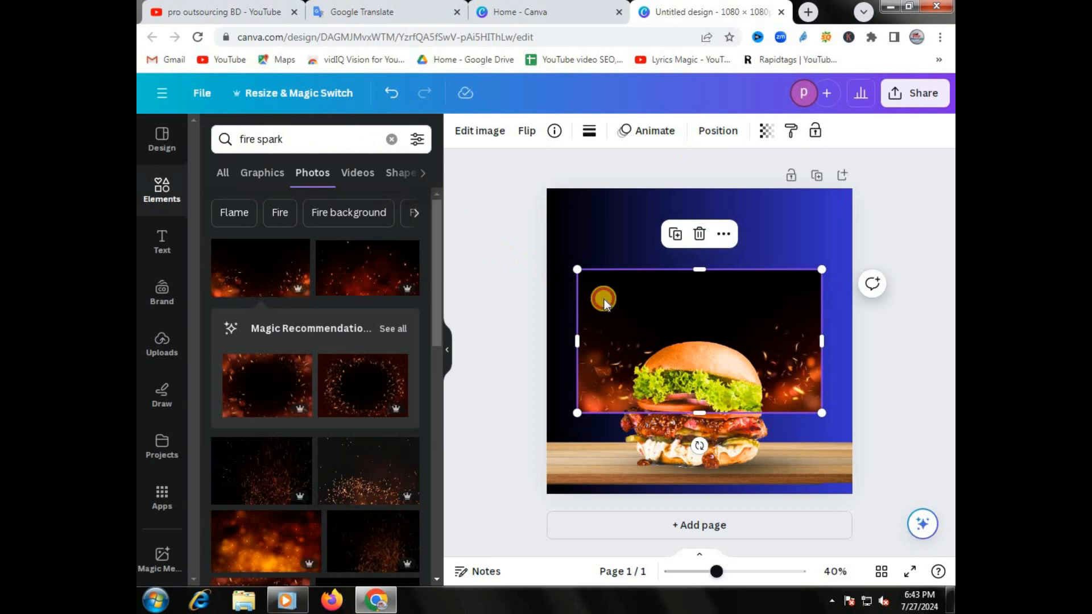
# - Try the ember photo in the page's top-left corner, and undo its move, layering and insertion
pyautogui.moveTo(604, 299); pyautogui.dragTo(574, 220)
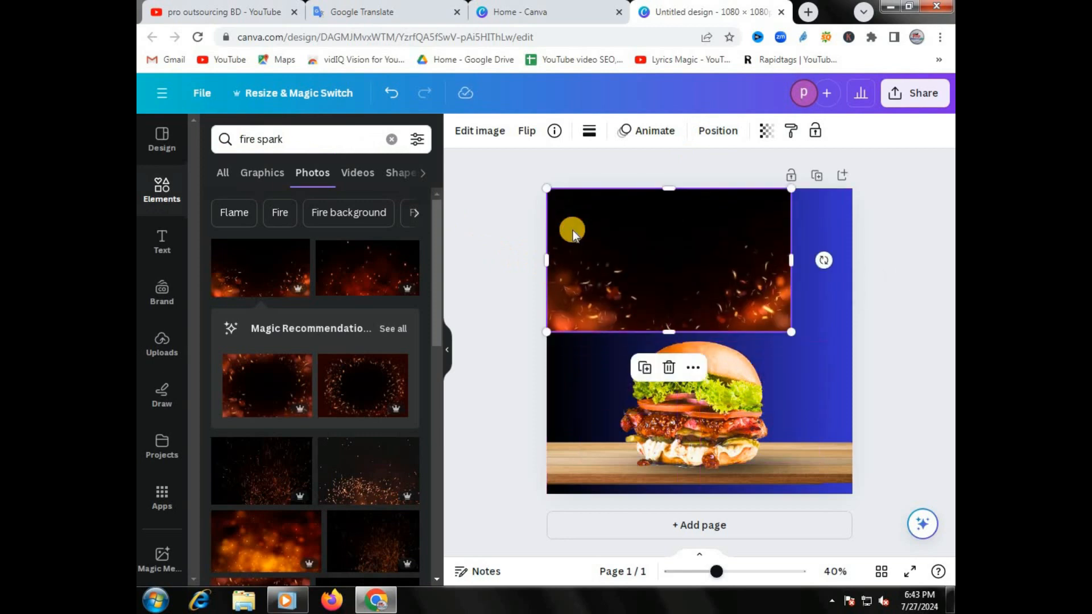
pyautogui.hotkey('ctrl', 'z')
pyautogui.hotkey('ctrl', 'z')
pyautogui.hotkey('ctrl', 'z')
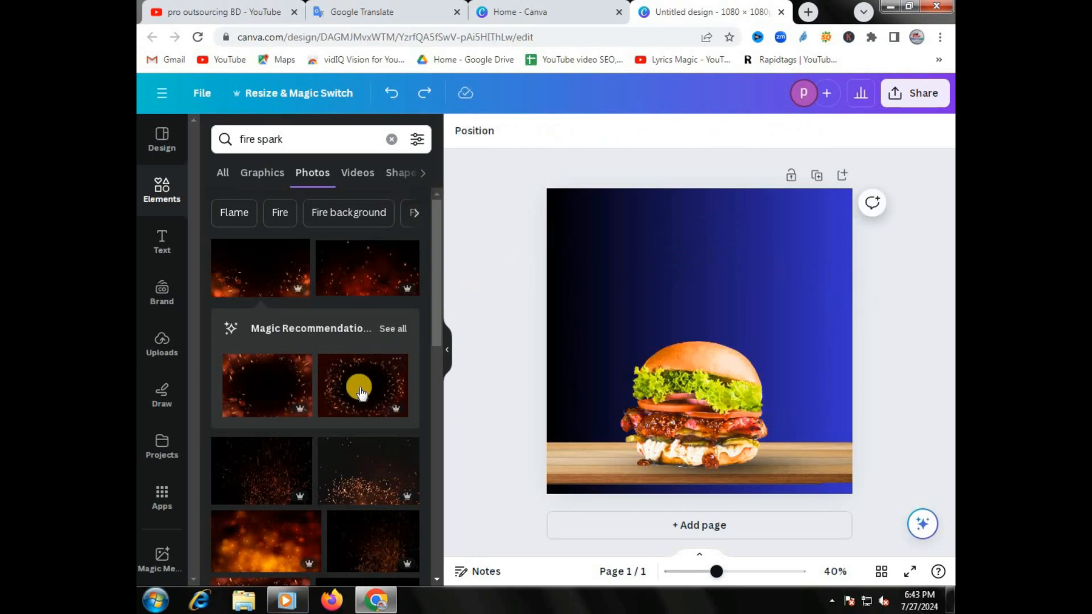
# - Try the photo with a ring of orange sparks near the page's top edge, and undo its move and insertion
pyautogui.click(348, 401)
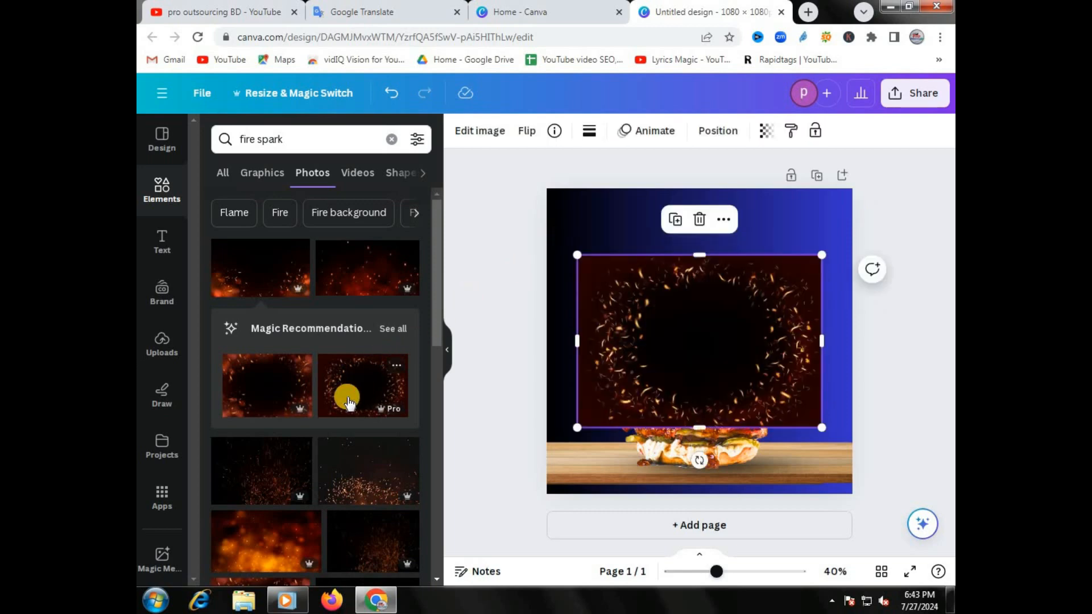
pyautogui.moveTo(734, 378); pyautogui.dragTo(714, 317)
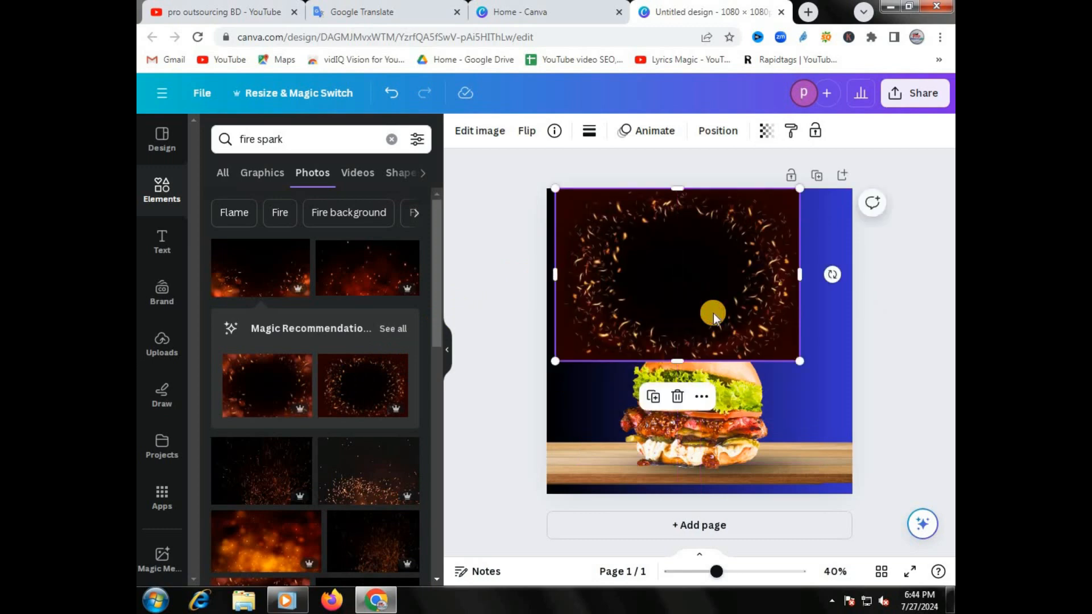
pyautogui.hotkey('ctrl', 'z')
pyautogui.hotkey('ctrl', 'z')
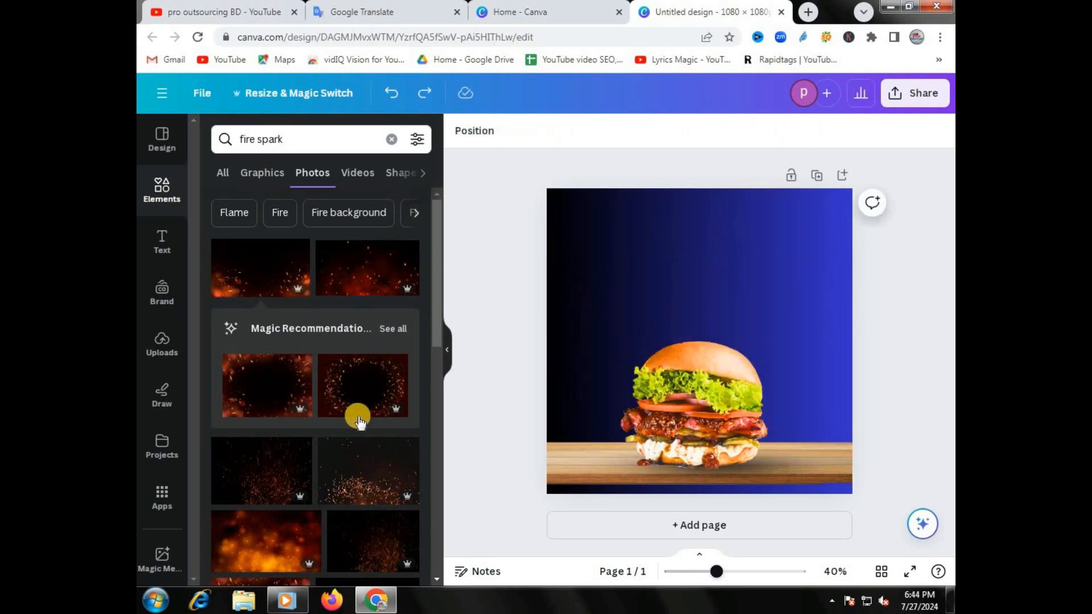
# - Add the photo of blurred golden embers to the page and send it to the back, behind the burger
pyautogui.scroll(-3, 329, 496)
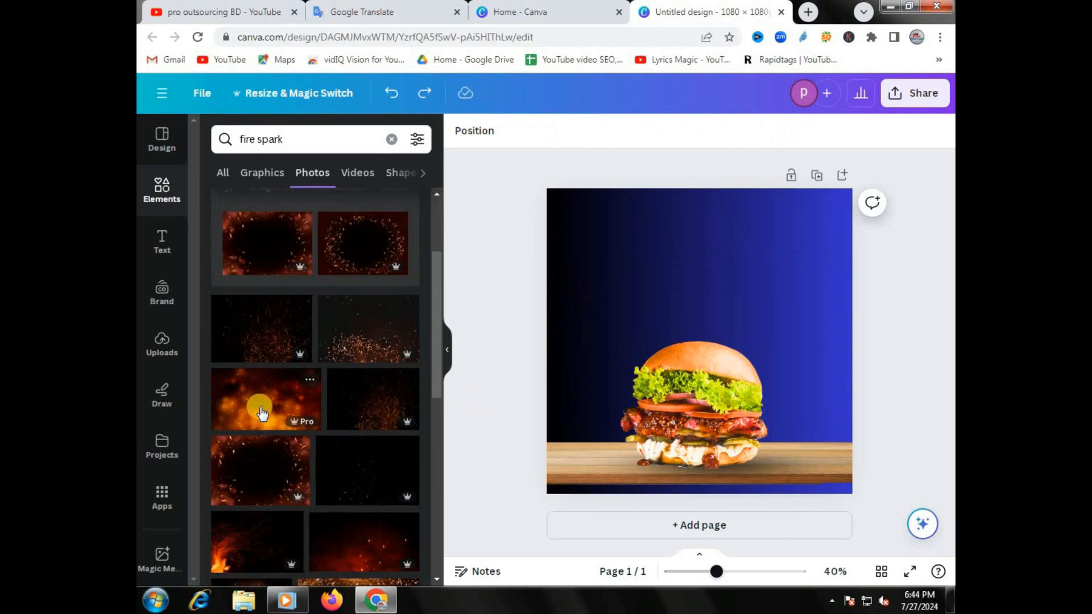
pyautogui.click(261, 413)
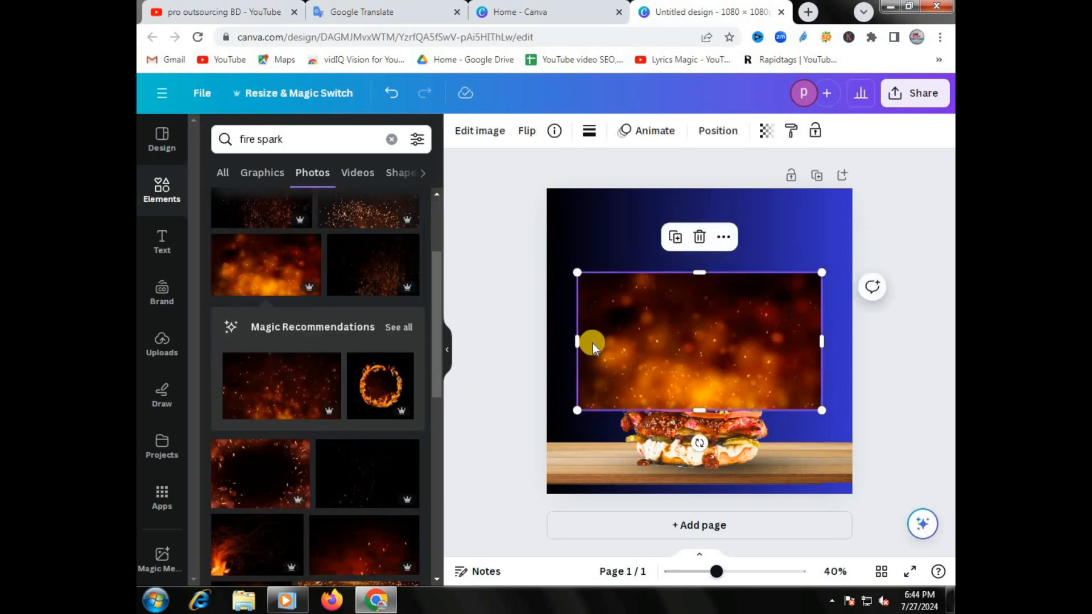
pyautogui.click(712, 134)
pyautogui.click(367, 195)
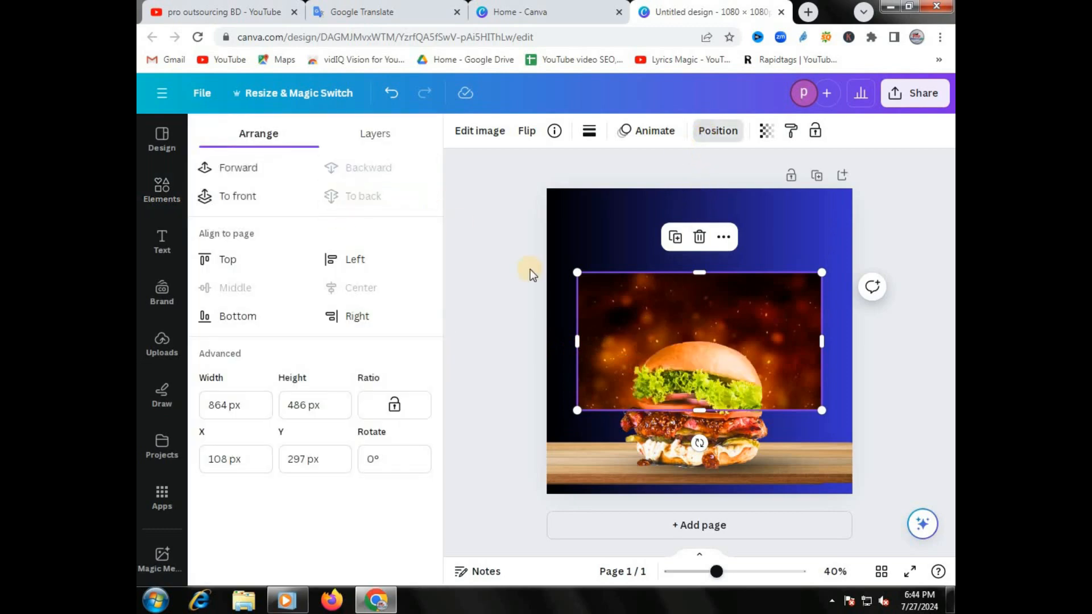
# - Move the golden ember photo to the page's upper-left corner, enlarge it past the page's right edge, and trim its lower edge to the tabletop
pyautogui.moveTo(613, 315); pyautogui.dragTo(583, 239)
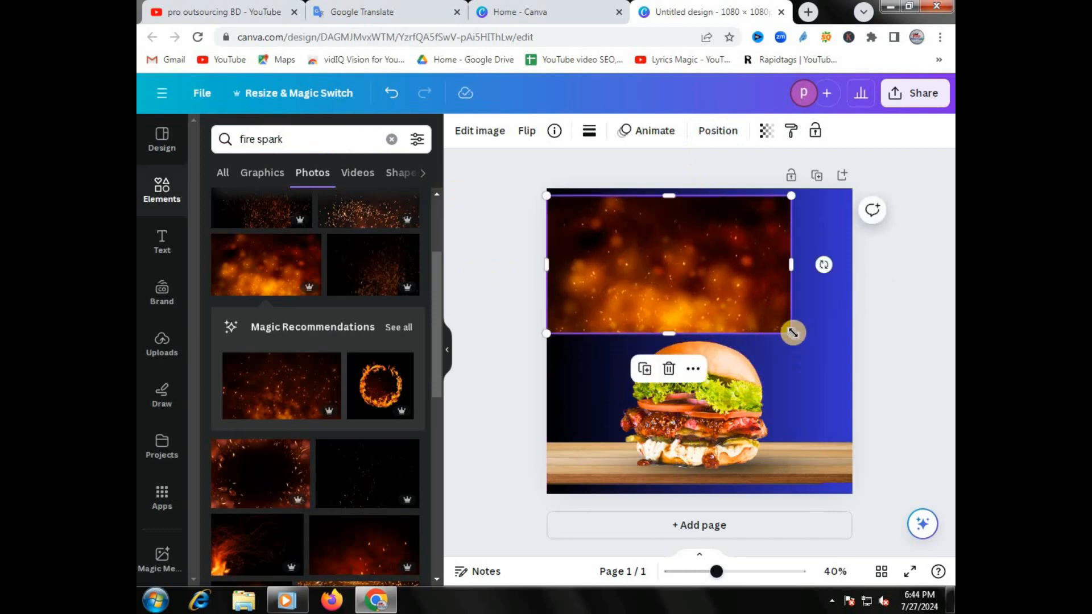
pyautogui.moveTo(791, 334); pyautogui.dragTo(903, 607)
pyautogui.click(510, 279)
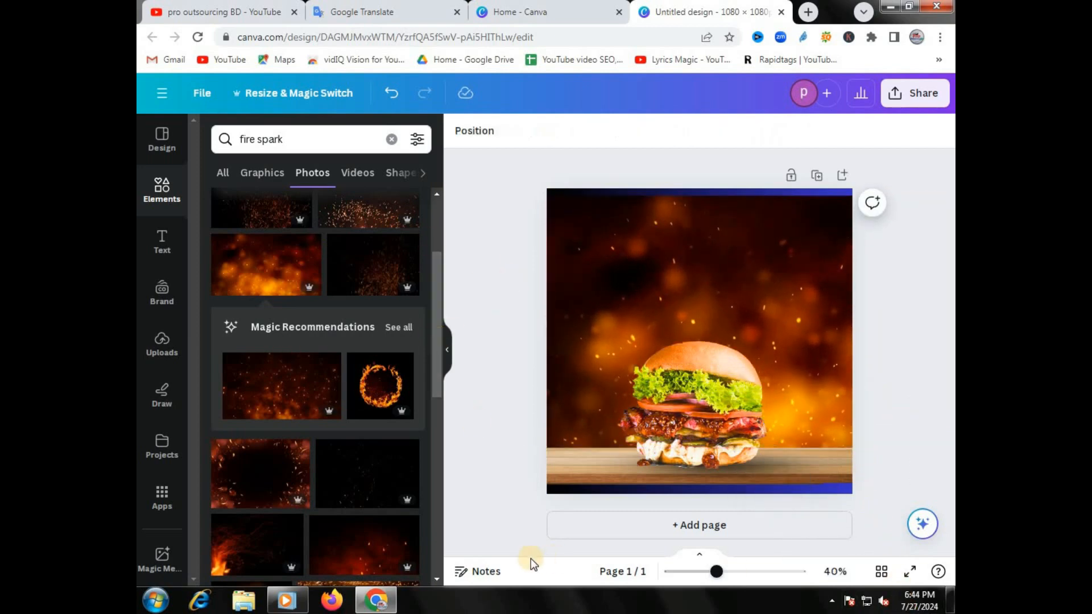
pyautogui.click(793, 377)
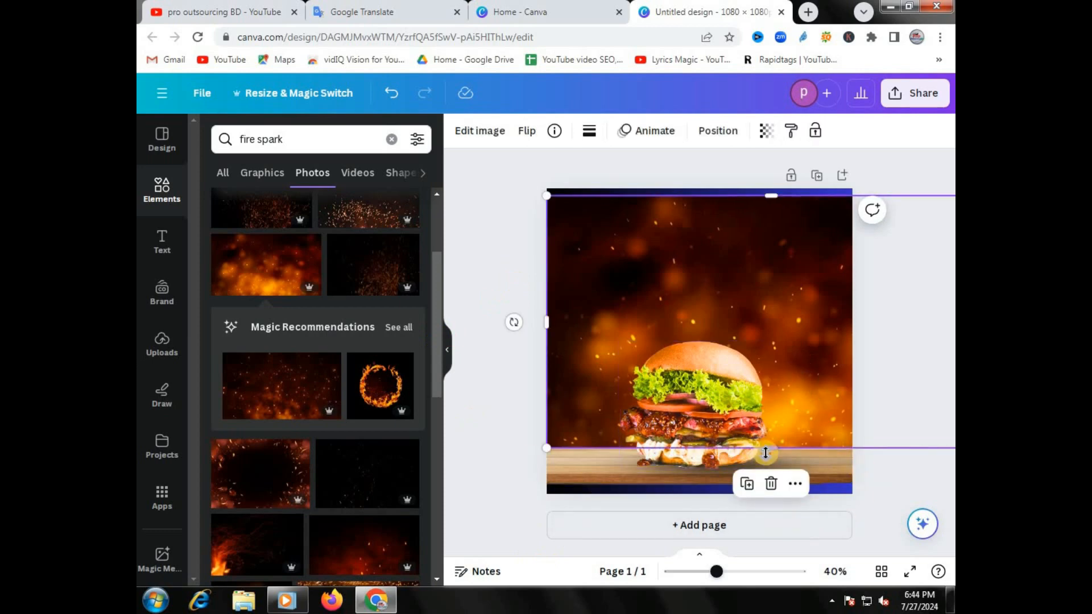
pyautogui.moveTo(765, 453)
pyautogui.mouseDown()
pyautogui.moveTo(771, 514)
pyautogui.moveTo(776, 442)
pyautogui.mouseUp()
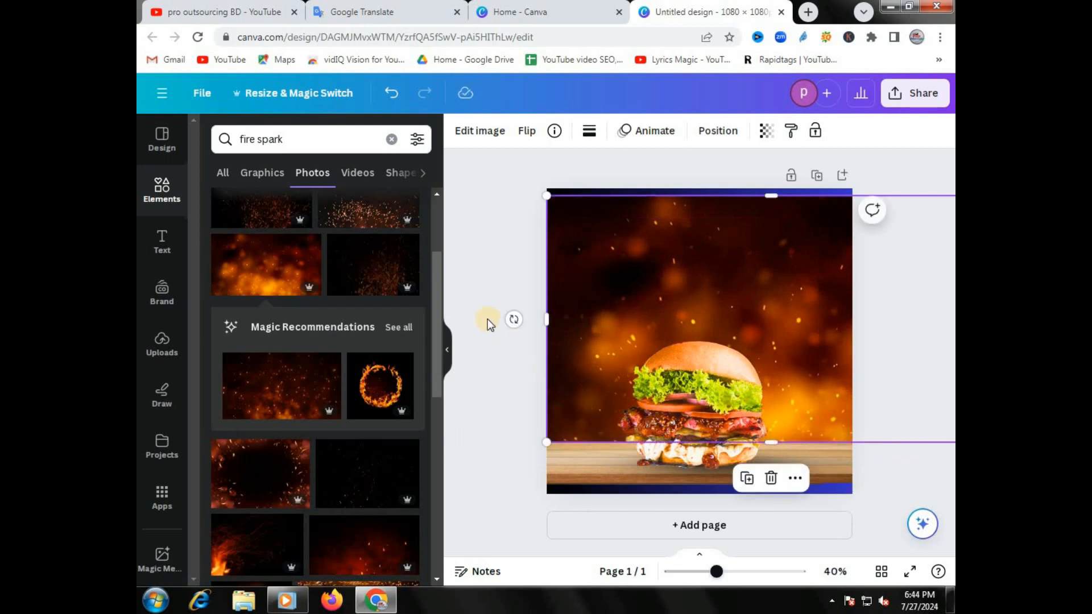
pyautogui.scroll(-2, 278, 293)
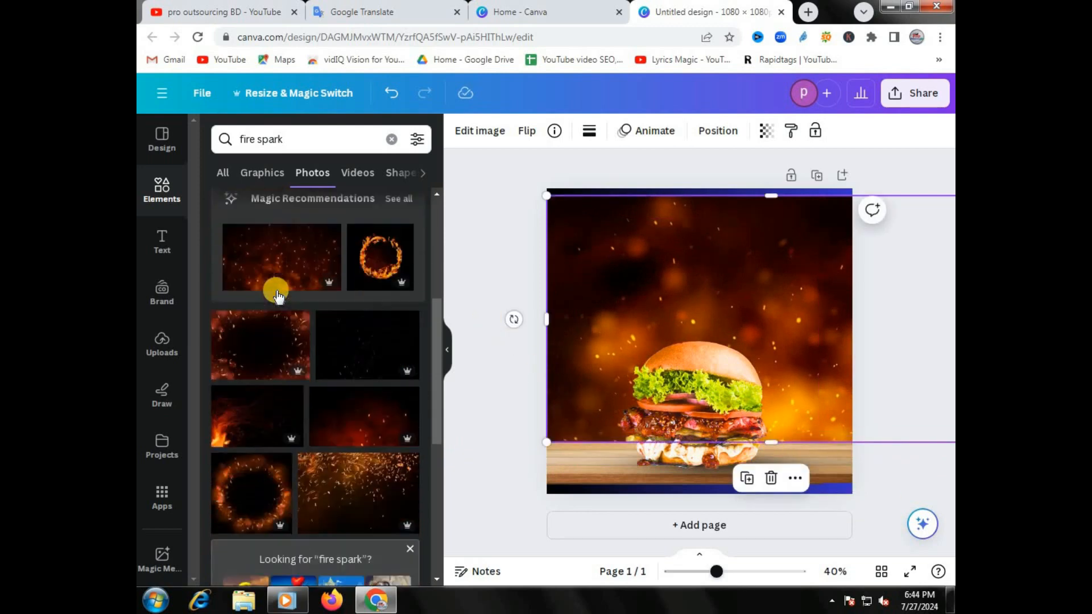
pyautogui.scroll(2, 278, 293)
pyautogui.click(480, 397)
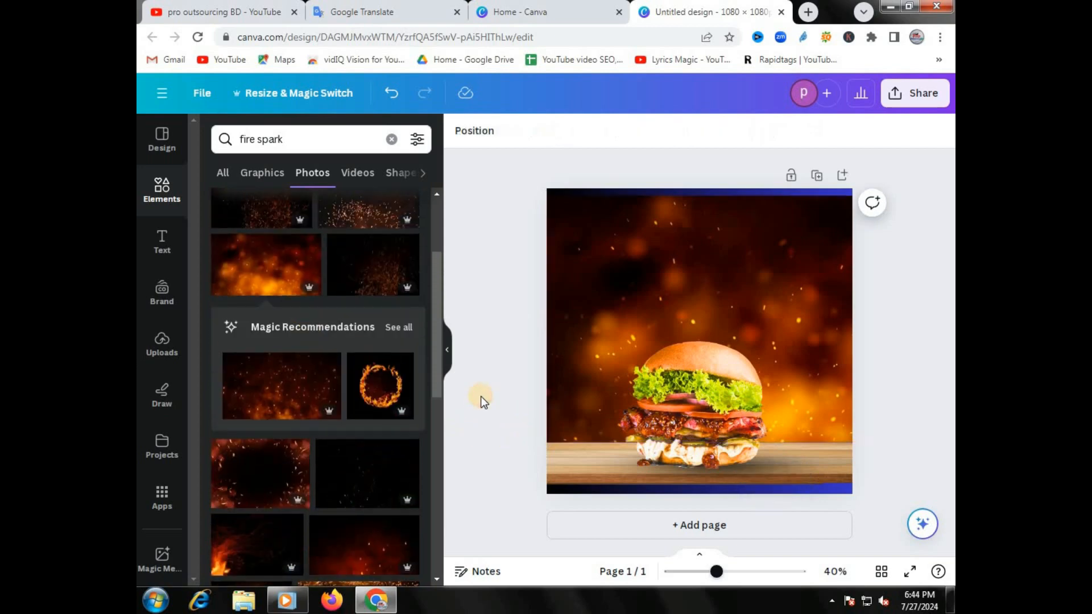
# - Undo the golden ember photo's trimming, enlargement, move, layering and insertion
pyautogui.hotkey('ctrl', 'z')
pyautogui.hotkey('ctrl', 'z')
pyautogui.hotkey('ctrl', 'z')
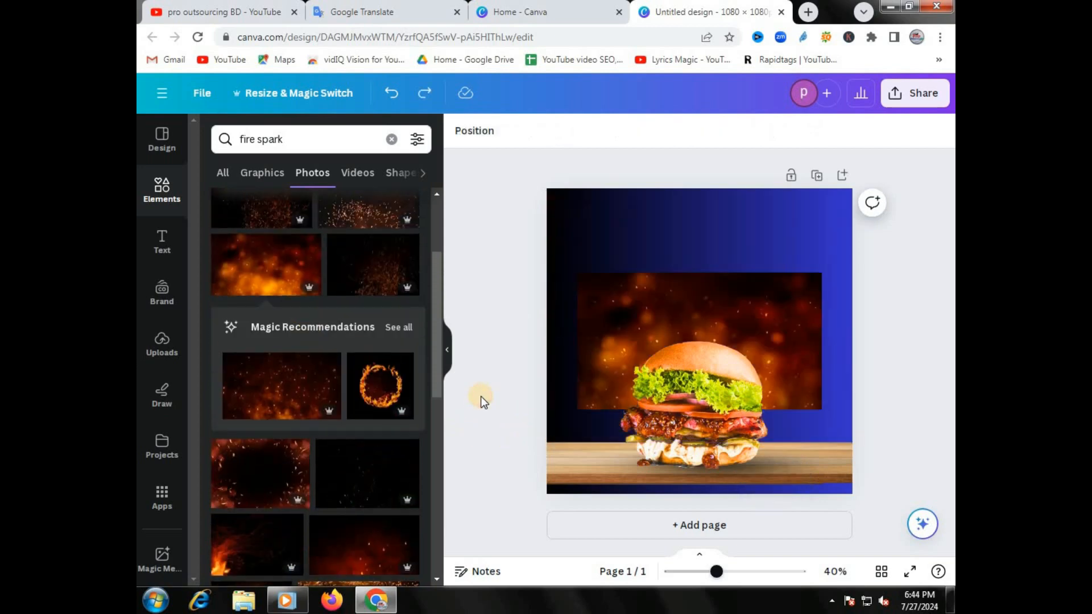
pyautogui.hotkey('ctrl', 'z')
pyautogui.hotkey('ctrl', 'z')
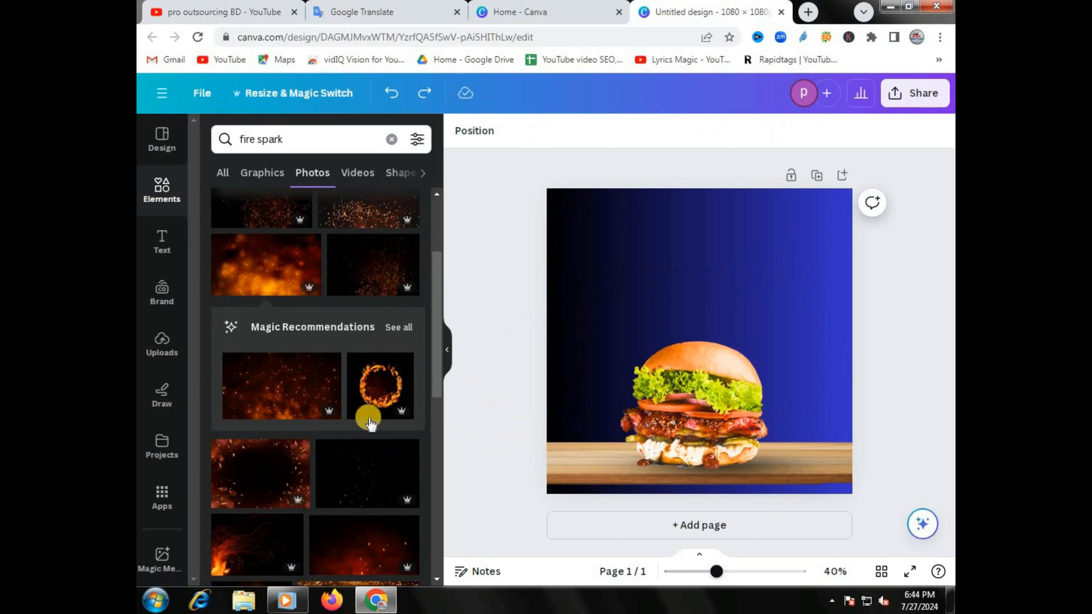
# - Add the recommended photo of small sparks over dark smoke and widen it beyond both page sides, to about 1211 px
pyautogui.scroll(-1, 281, 398)
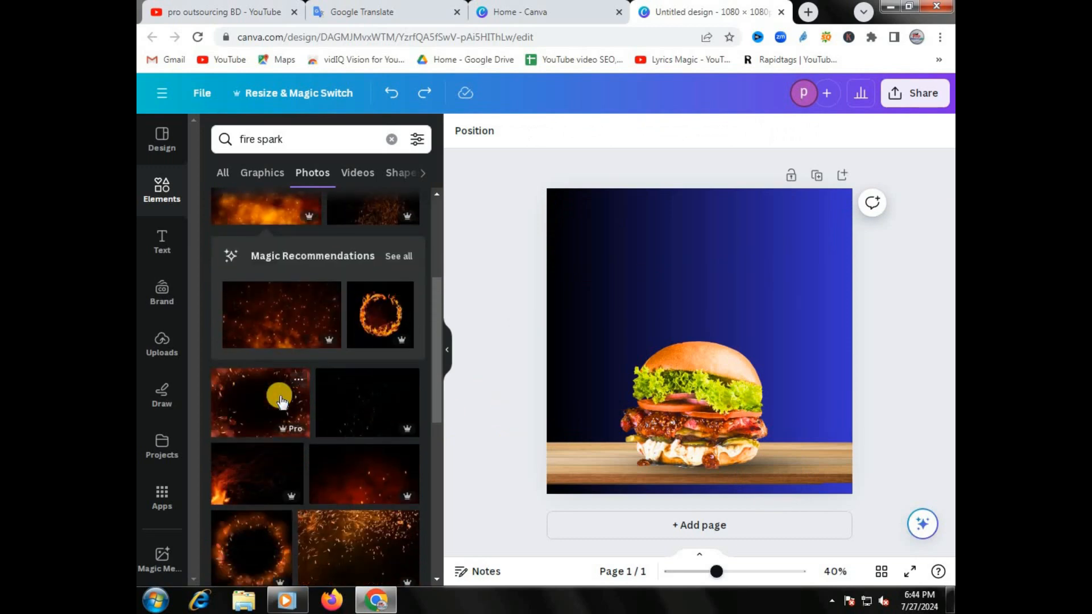
pyautogui.scroll(-2, 280, 398)
pyautogui.scroll(3, 280, 398)
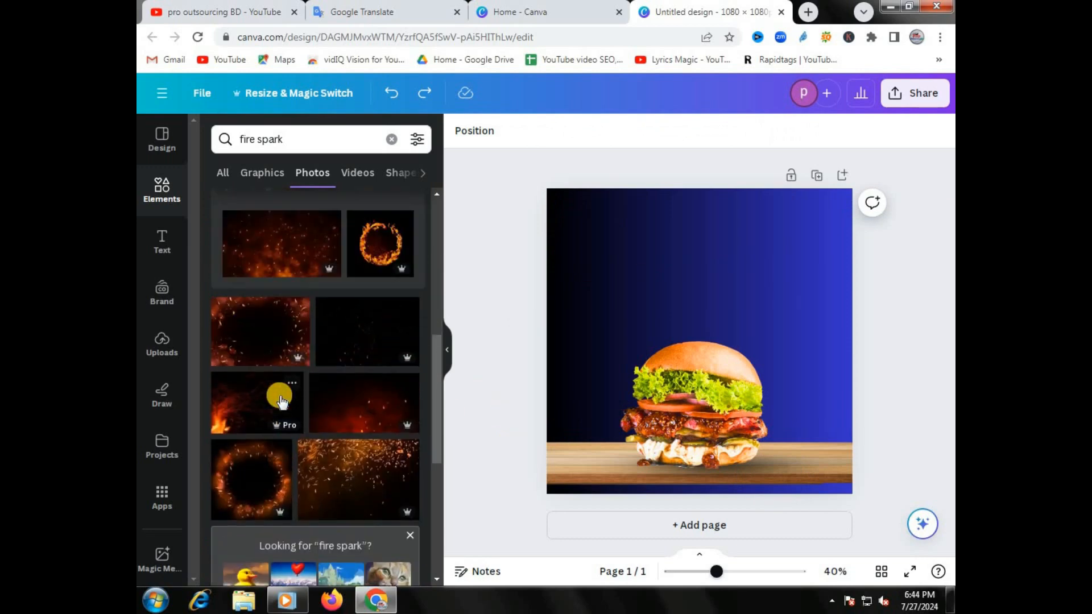
pyautogui.click(294, 335)
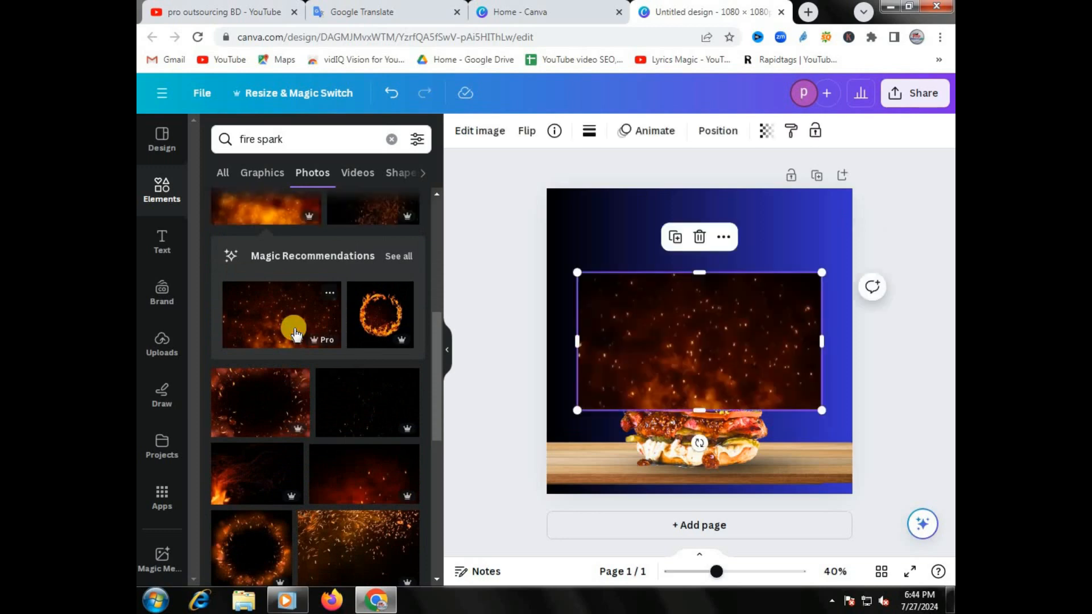
pyautogui.click(727, 365)
pyautogui.moveTo(578, 342); pyautogui.dragTo(532, 344)
pyautogui.moveTo(820, 343); pyautogui.dragTo(875, 344)
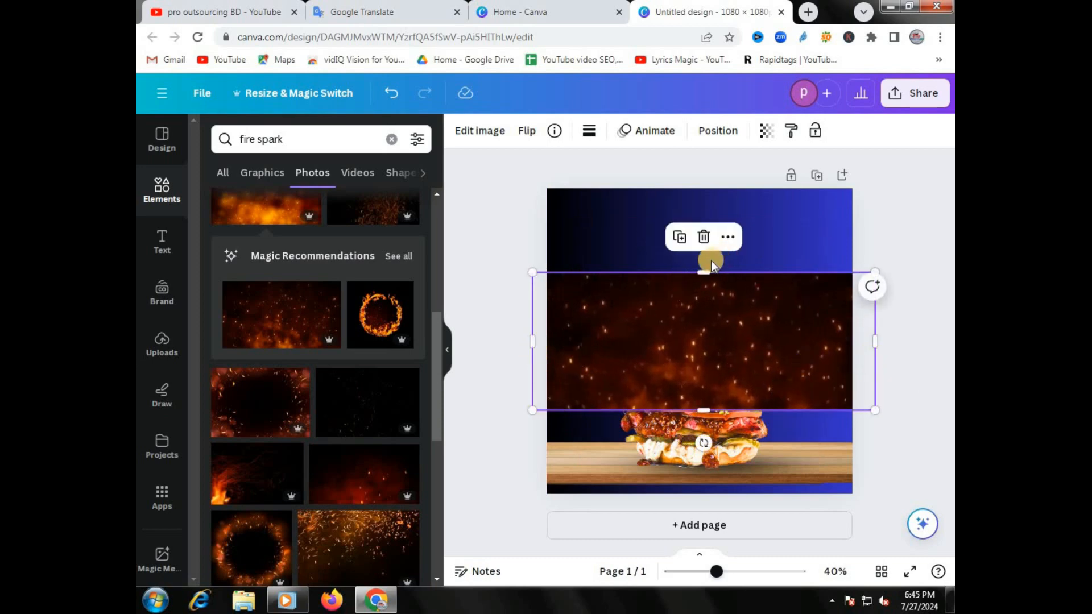
pyautogui.moveTo(704, 273); pyautogui.dragTo(700, 244)
# - Change the page background from the gradient to solid black
pyautogui.click(597, 205)
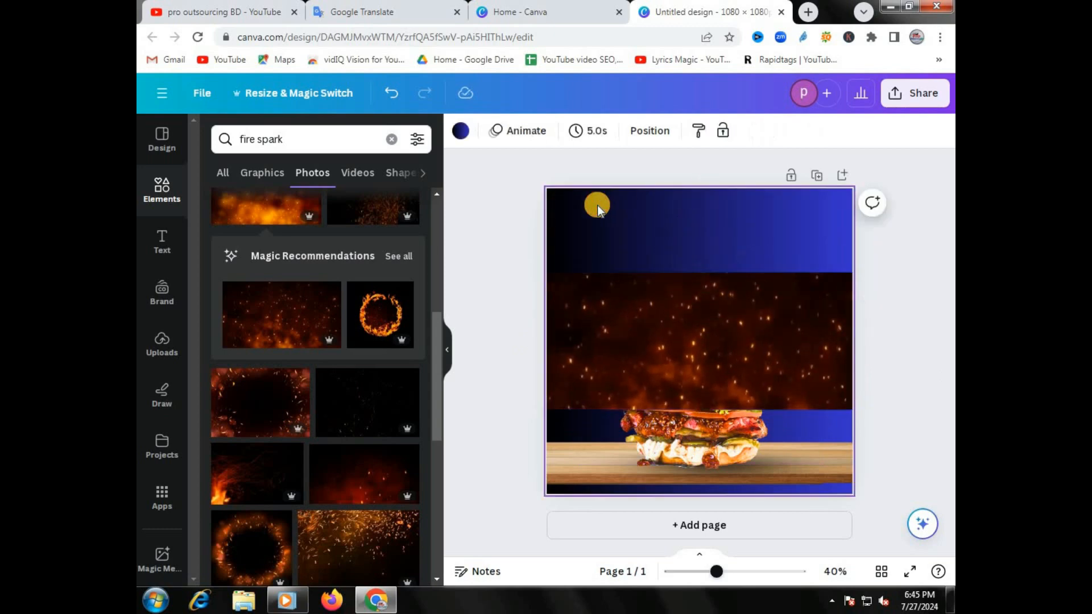
pyautogui.click(460, 131)
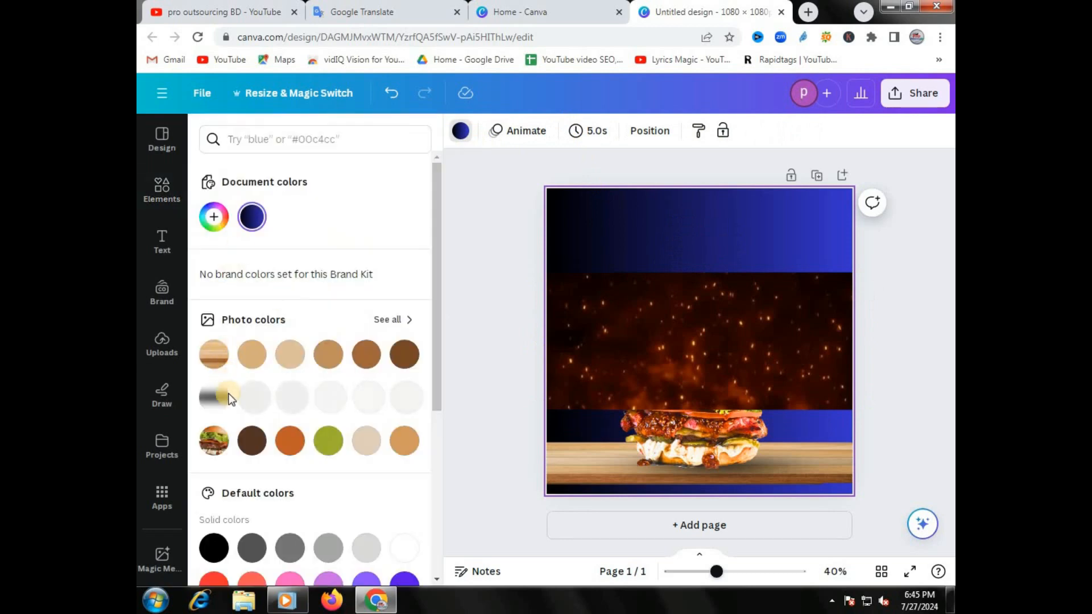
pyautogui.click(214, 548)
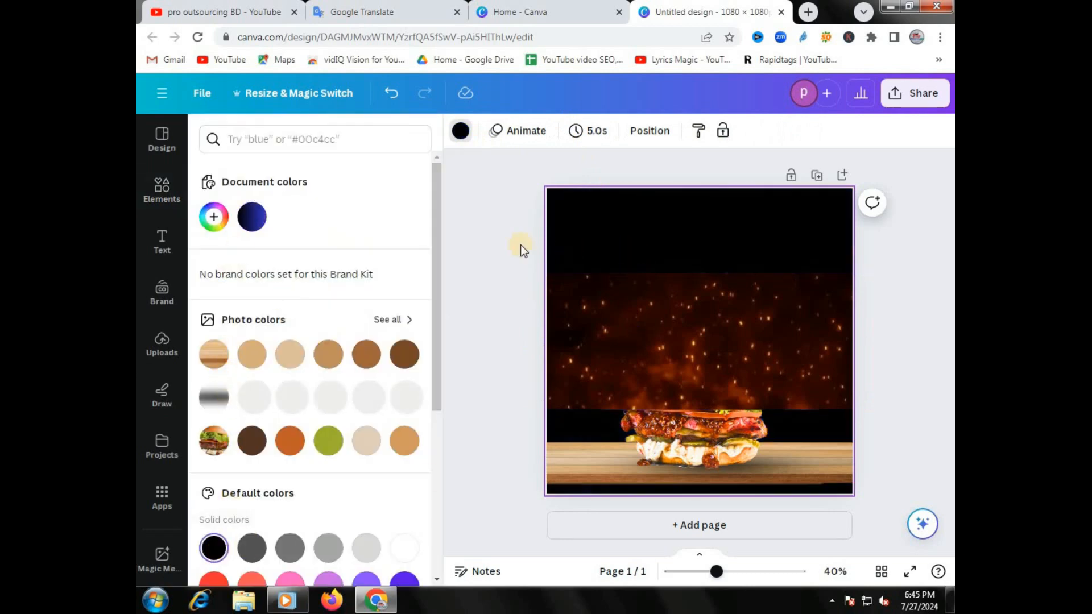
# - Send the spark photo one layer backward, behind the burger
pyautogui.click(647, 306)
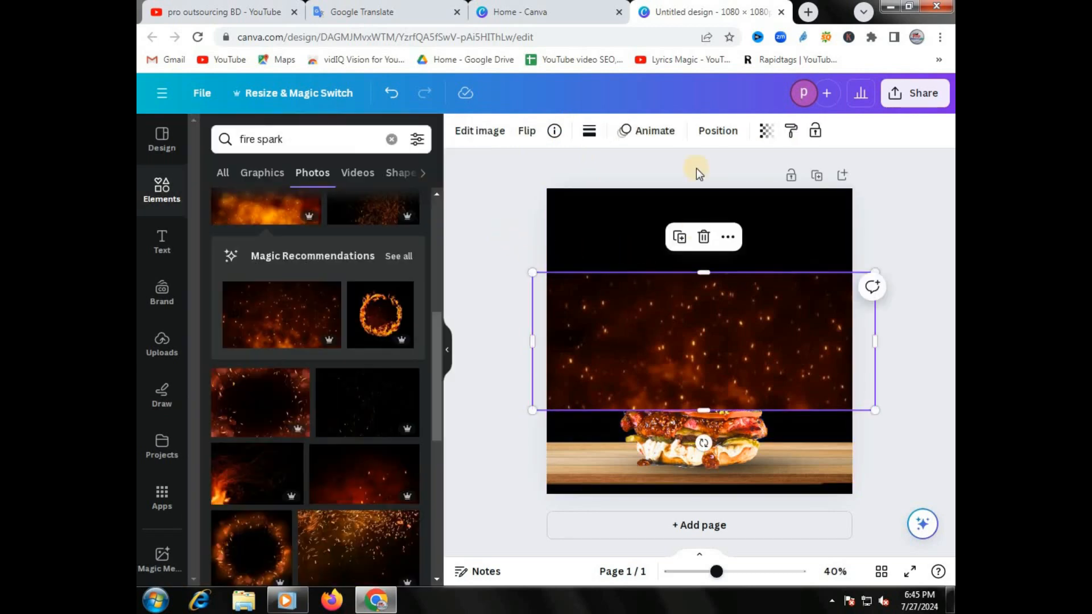
pyautogui.click(717, 130)
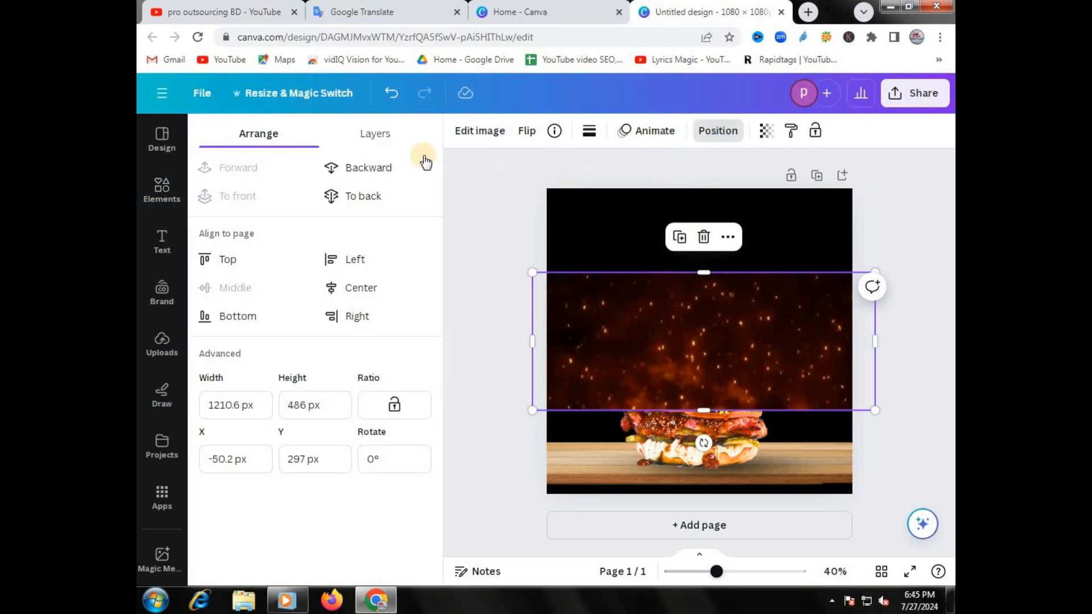
pyautogui.click(364, 167)
pyautogui.click(493, 223)
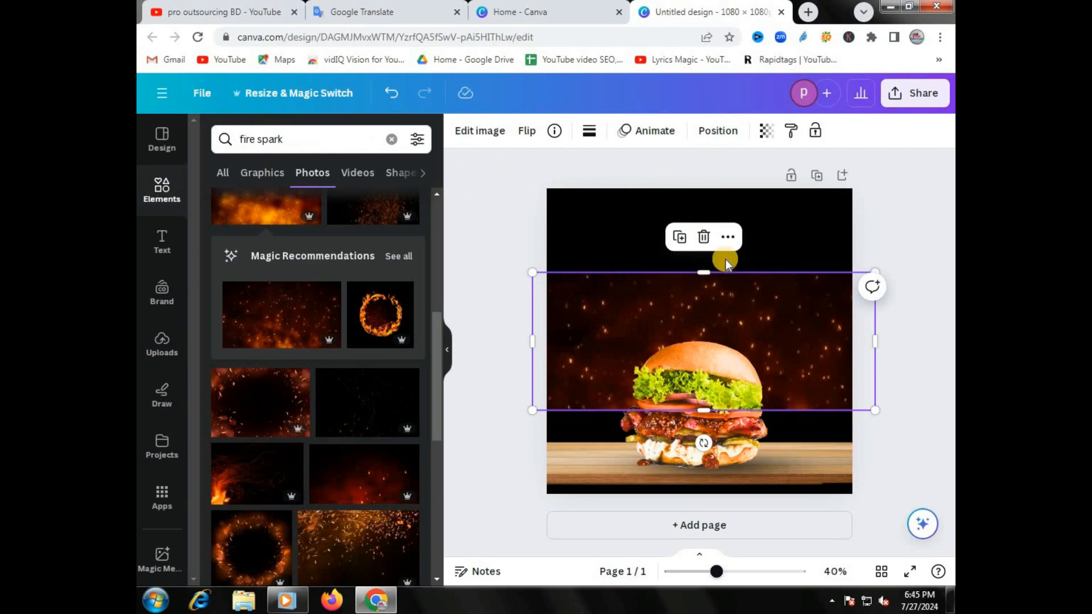
# - Extend the spark photo up to the page's top edge and down to the tabletop, to about 1211 × 898 px
pyautogui.moveTo(705, 269); pyautogui.dragTo(705, 187)
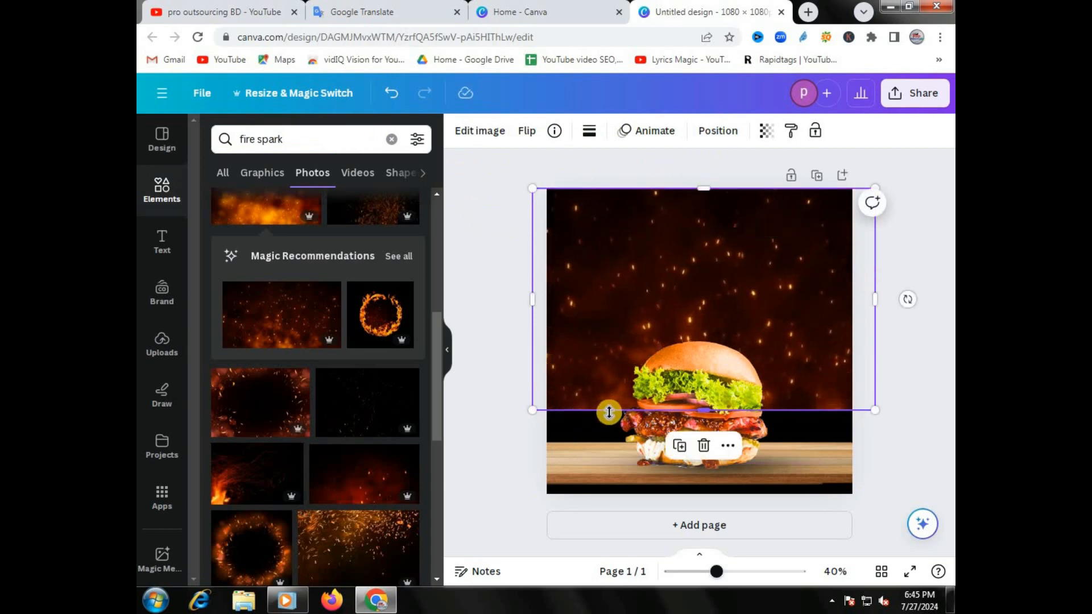
pyautogui.moveTo(609, 412); pyautogui.dragTo(615, 445)
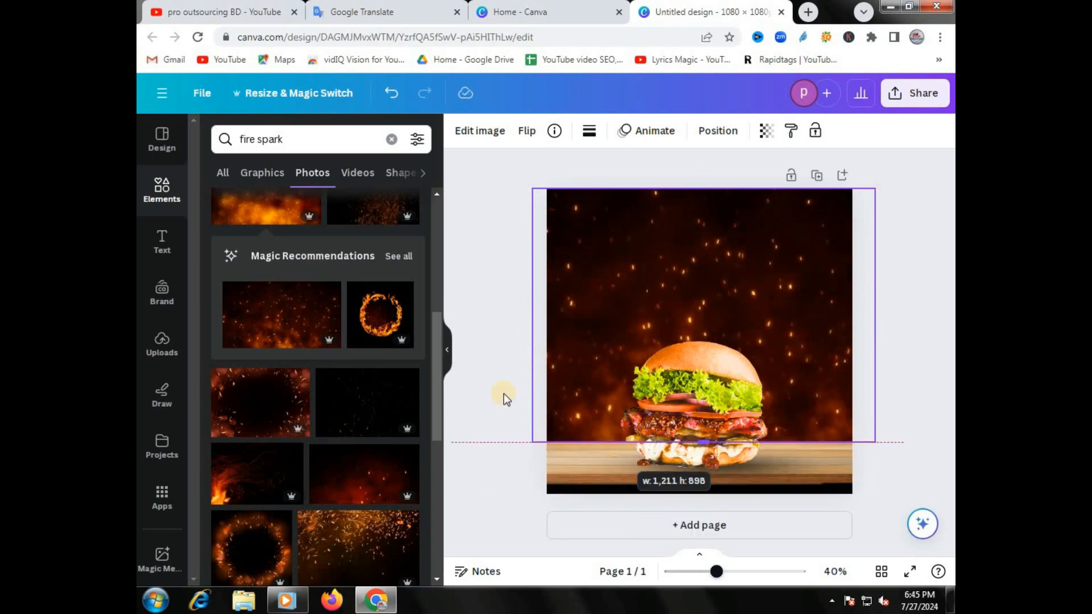
pyautogui.click(483, 343)
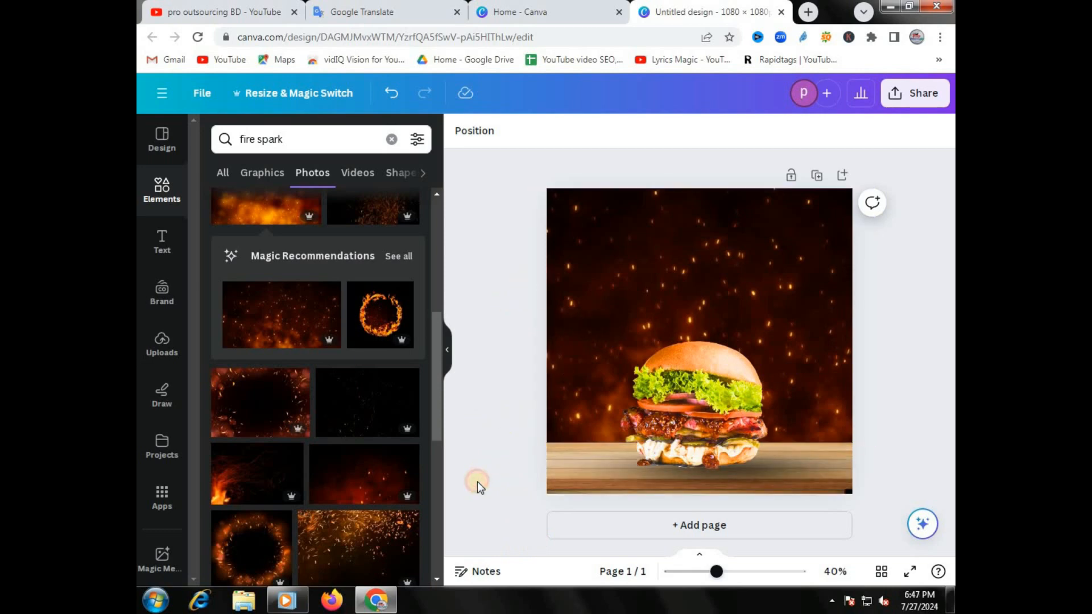
# - Add a heading text box to the page and move it above the burger
pyautogui.click(171, 246)
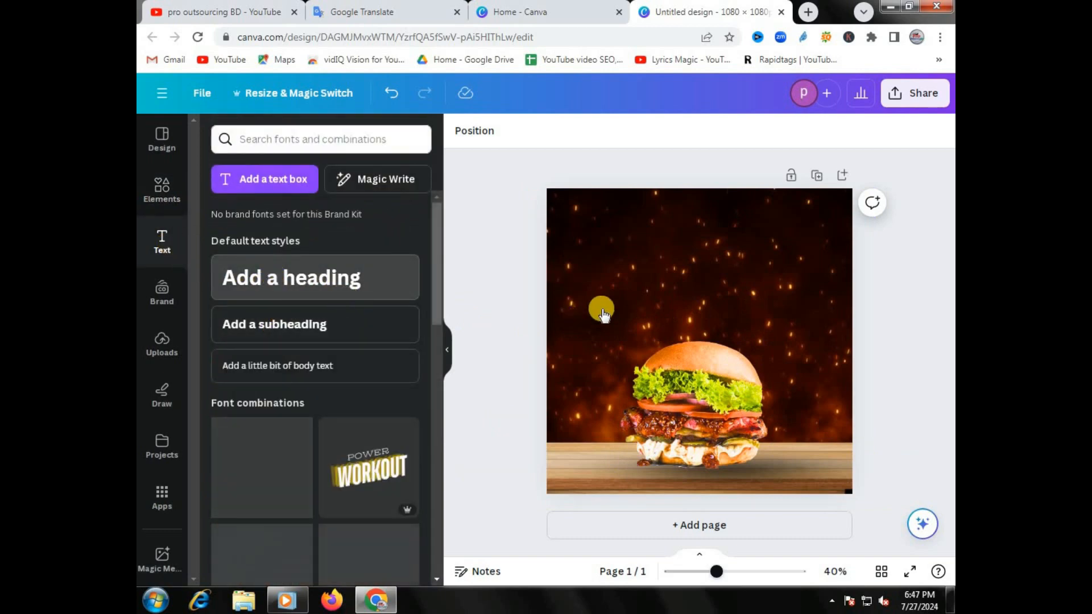
pyautogui.moveTo(604, 314); pyautogui.dragTo(633, 309)
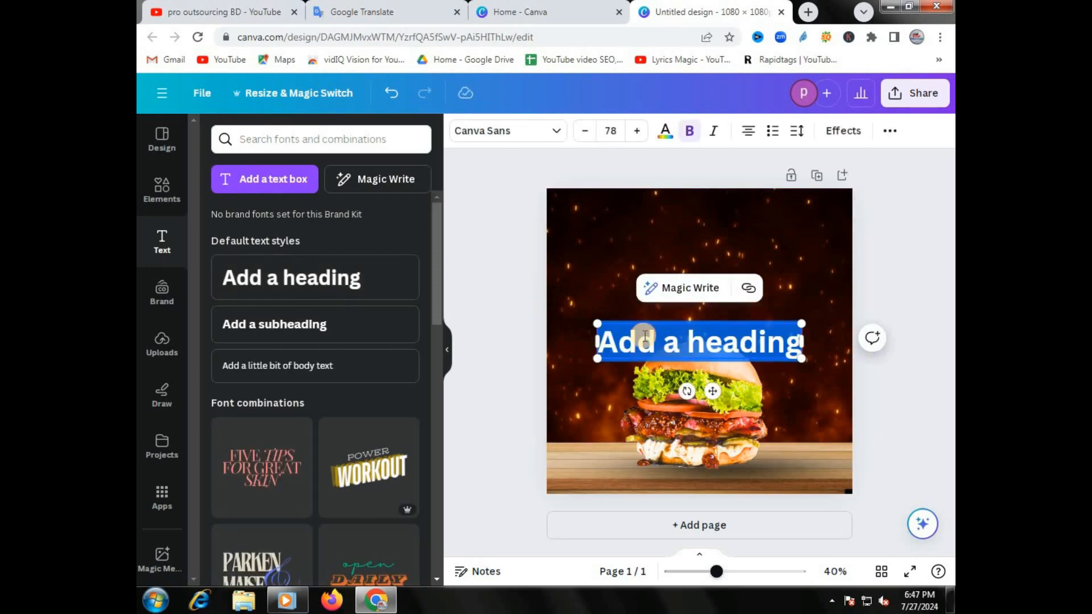
pyautogui.click(511, 320)
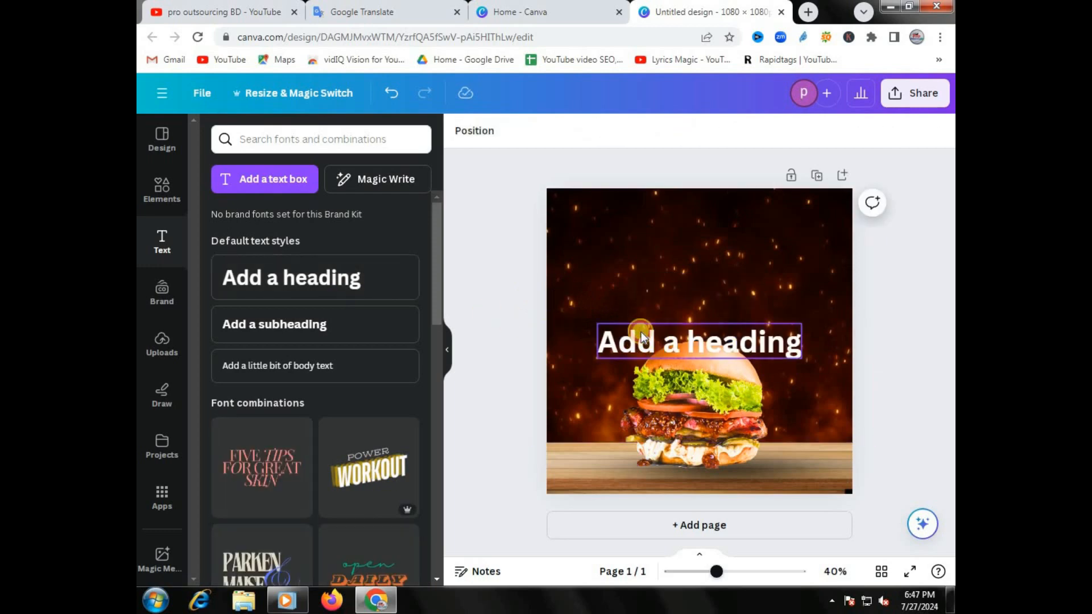
pyautogui.moveTo(640, 332); pyautogui.dragTo(624, 314)
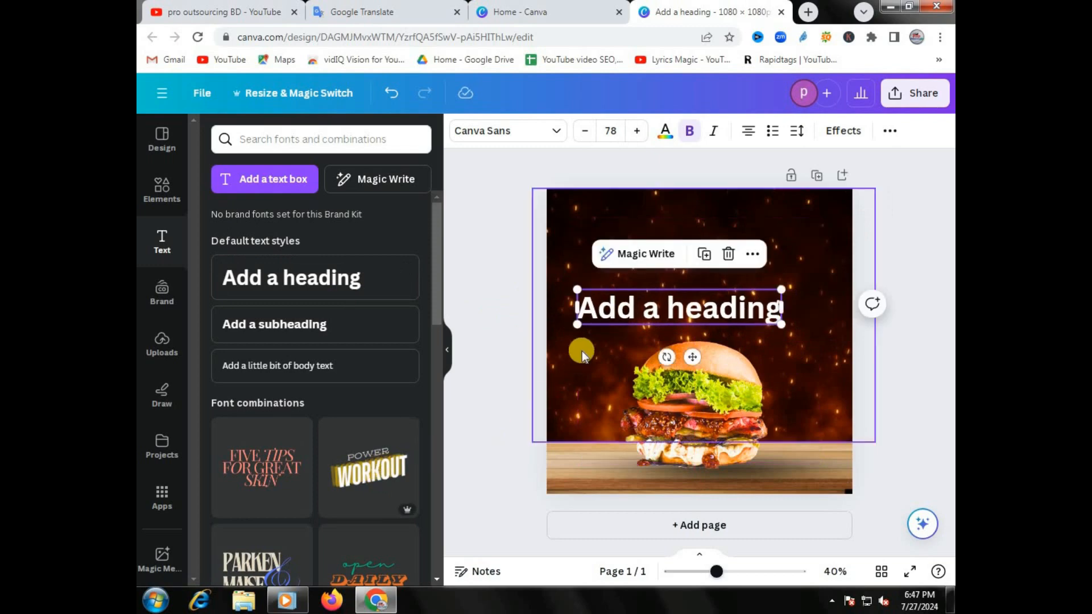
# - Replace the heading text with "BURGER" and place it directly above the bun
pyautogui.doubleClick(608, 315)
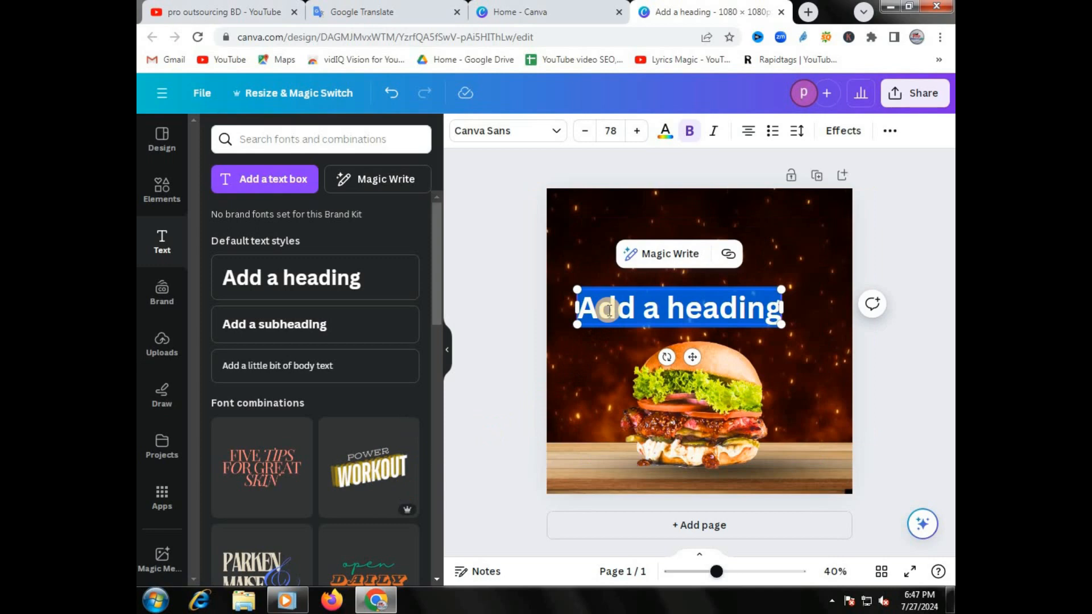
pyautogui.write('BU')
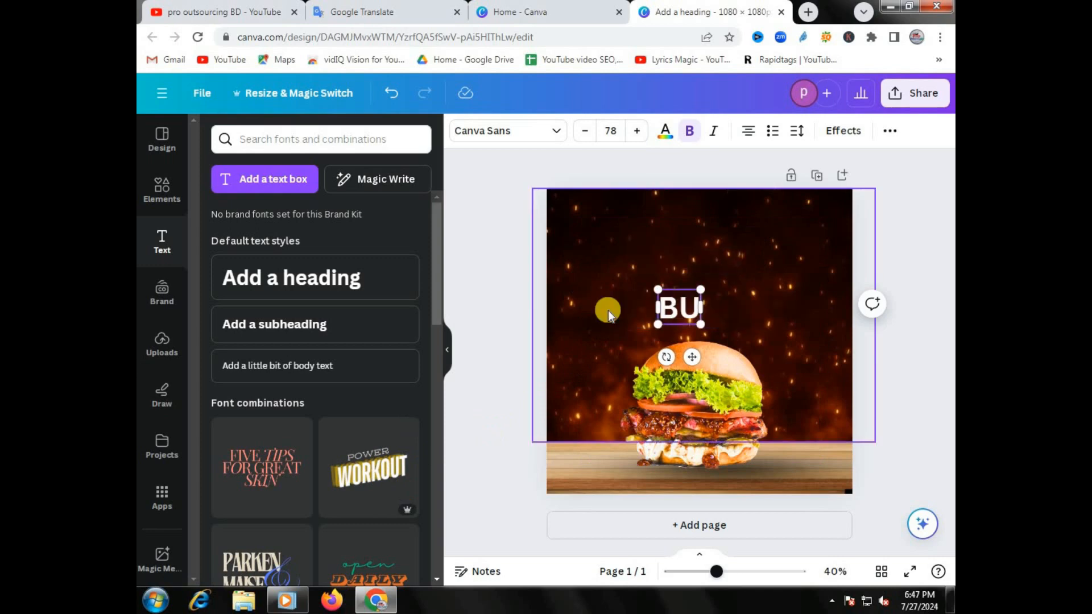
pyautogui.write('RGER')
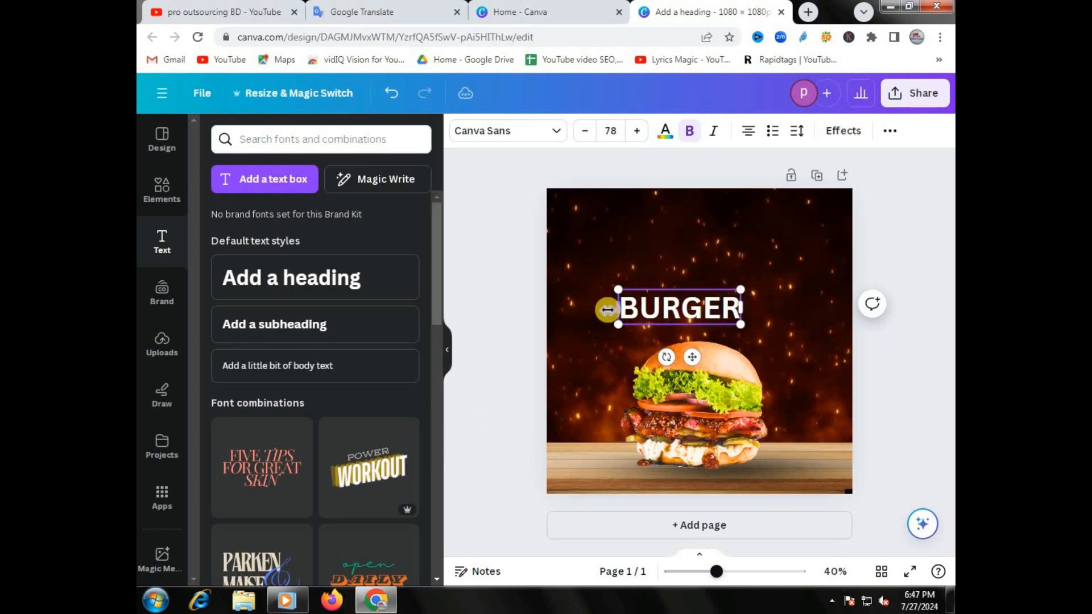
pyautogui.click(482, 275)
pyautogui.moveTo(668, 303); pyautogui.dragTo(671, 324)
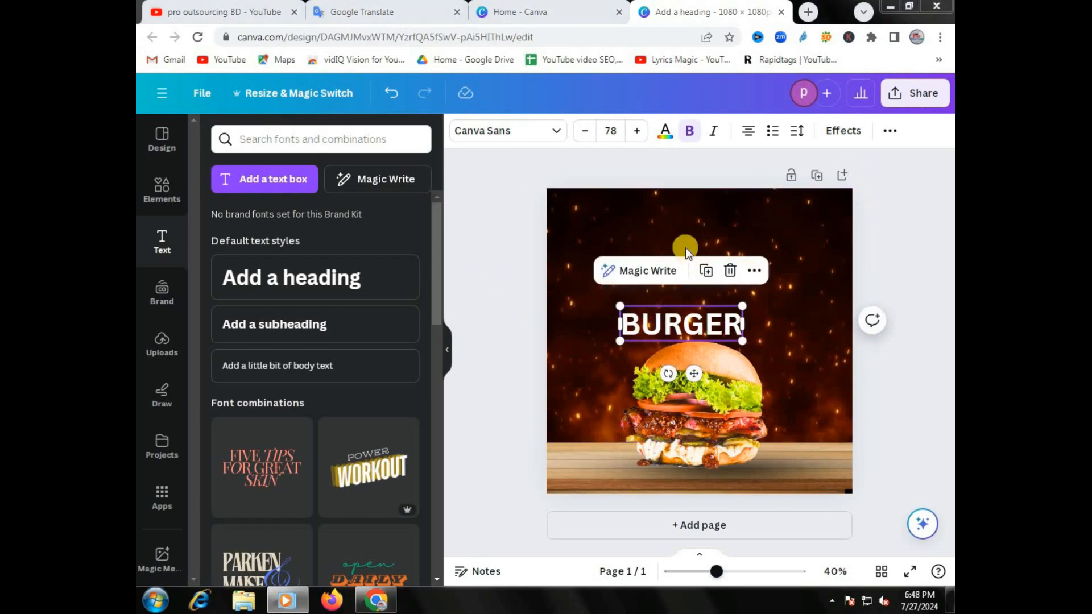
pyautogui.click(483, 231)
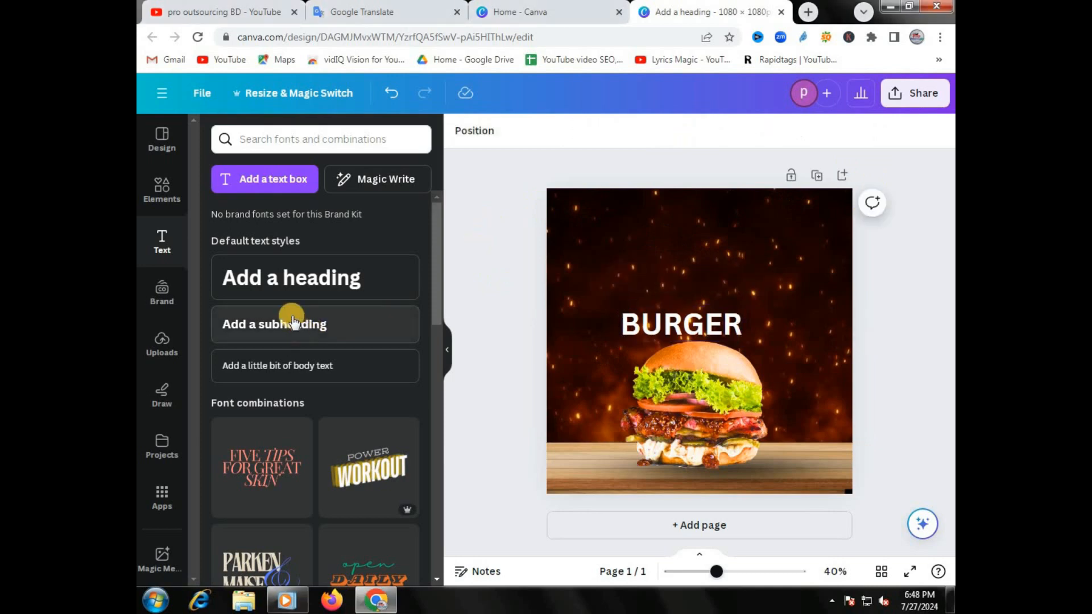
pyautogui.click(292, 322)
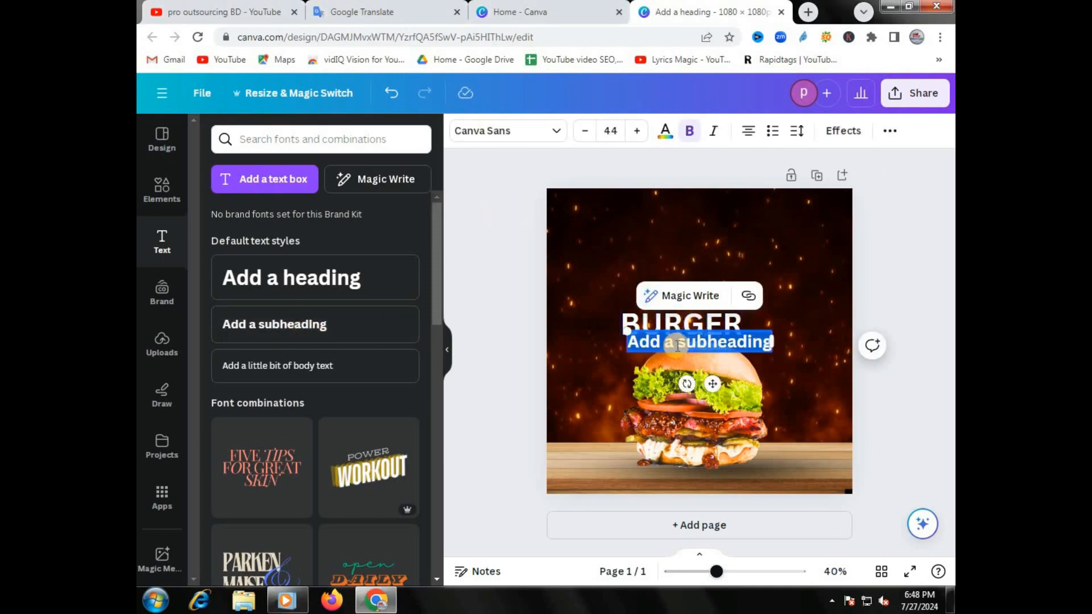
pyautogui.hotkey('ctrl', 'z')
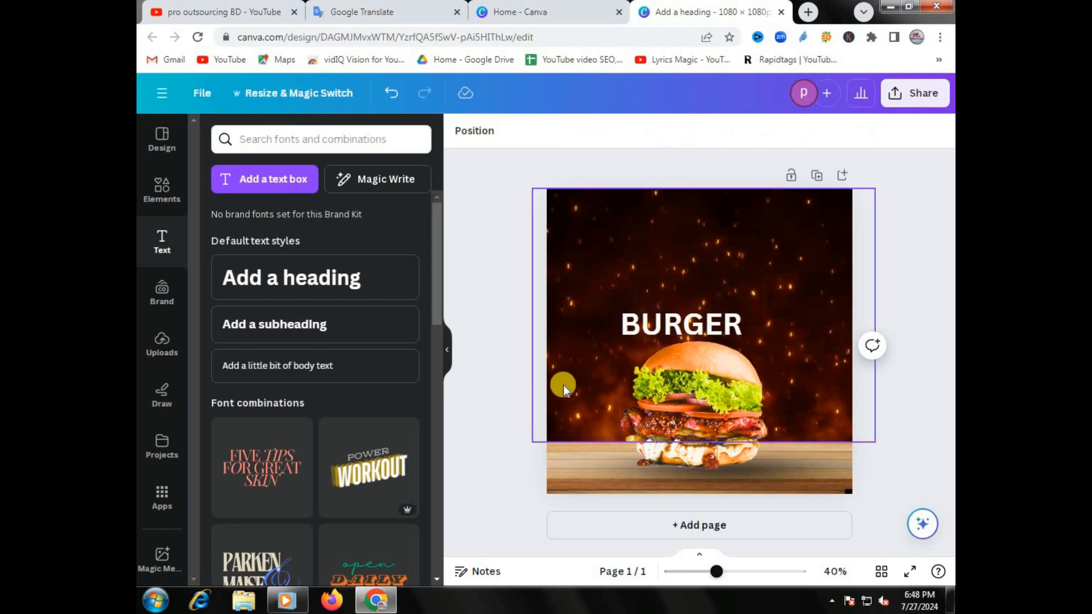
# - Add a second heading reading "CHES" and place it directly above the BURGER heading
pyautogui.click(257, 281)
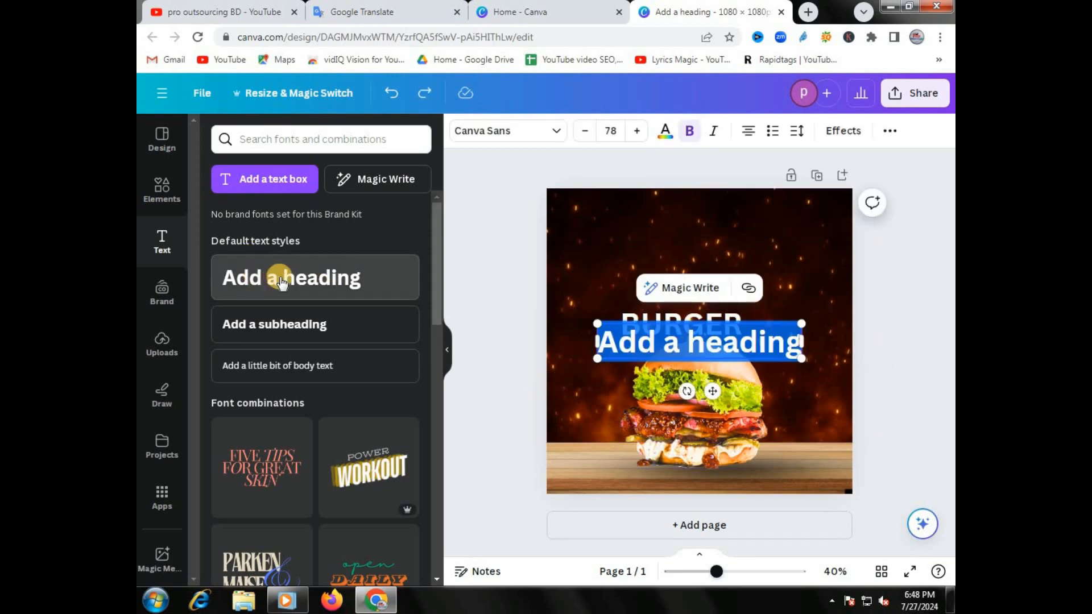
pyautogui.moveTo(663, 277); pyautogui.dragTo(660, 264)
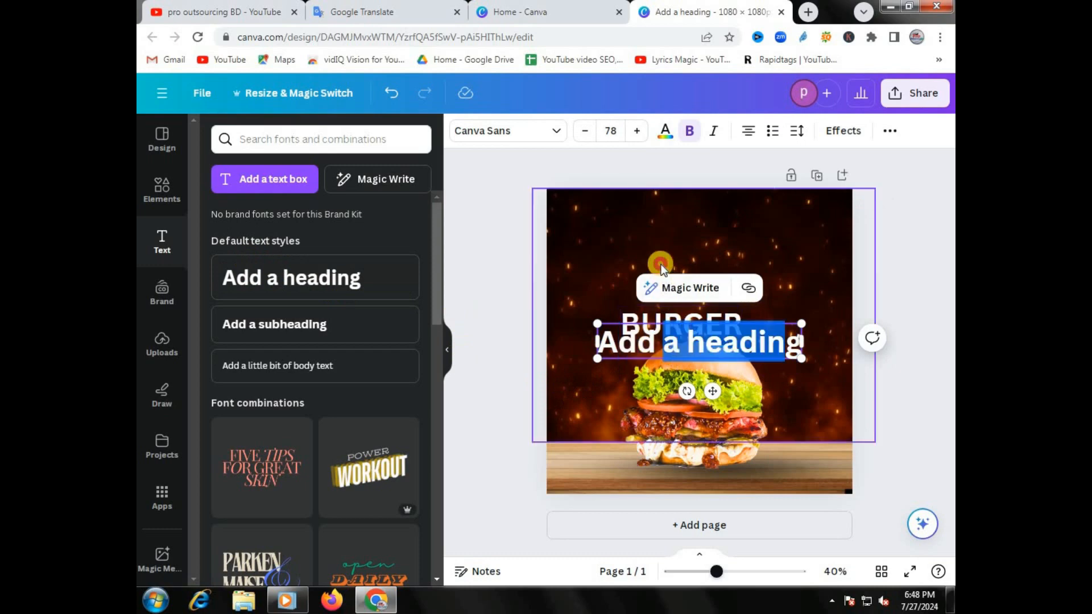
pyautogui.tripleClick(634, 351)
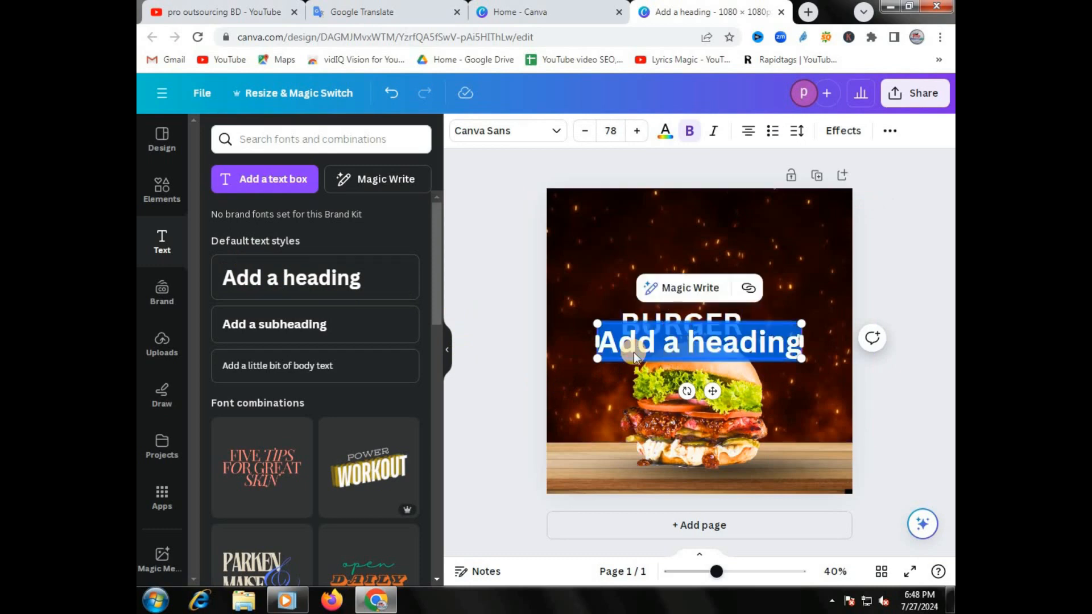
pyautogui.write('CHES')
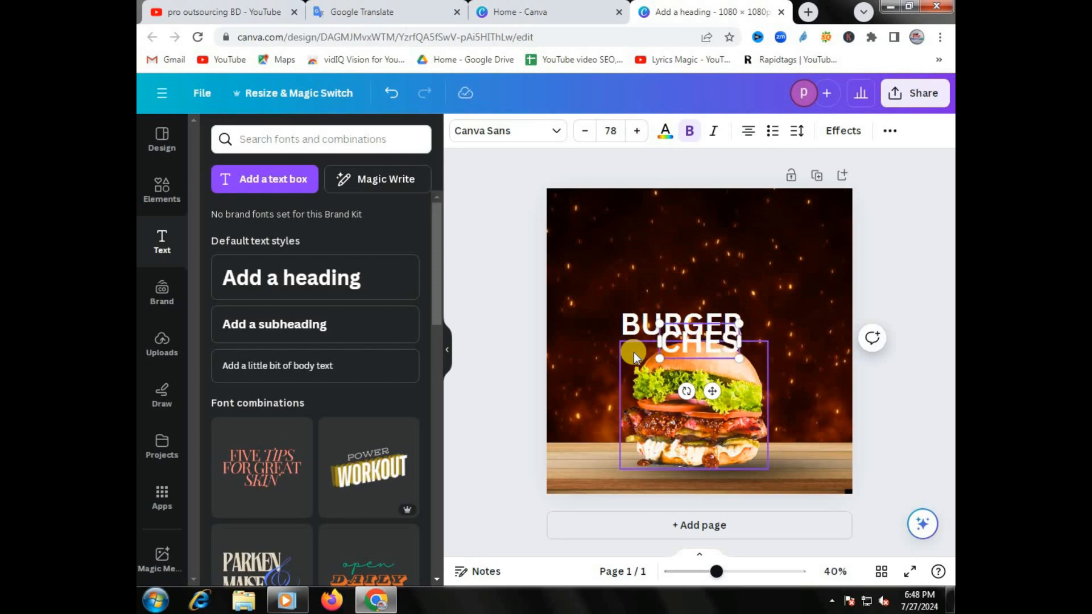
pyautogui.click(491, 282)
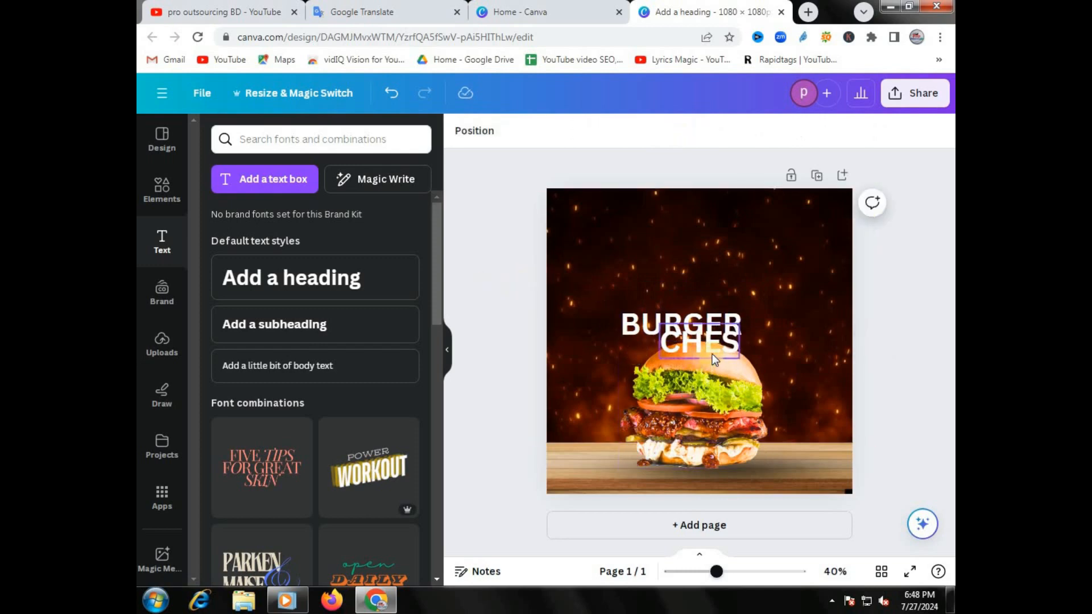
pyautogui.moveTo(712, 354); pyautogui.dragTo(687, 301)
pyautogui.click(503, 424)
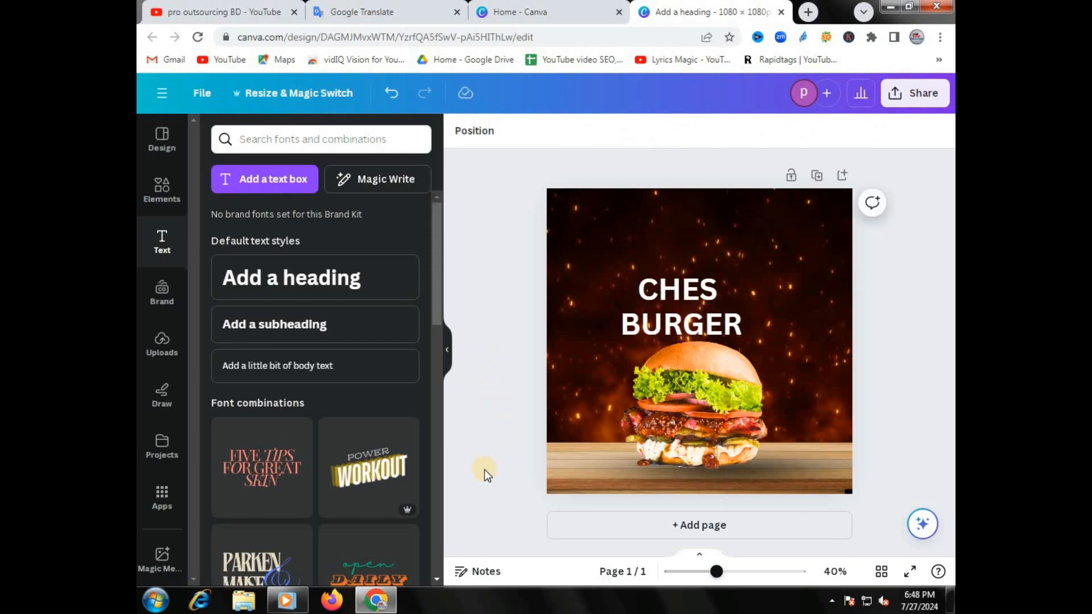
# - Move the BURGER heading slightly down and widen its text box on both sides
pyautogui.click(673, 339)
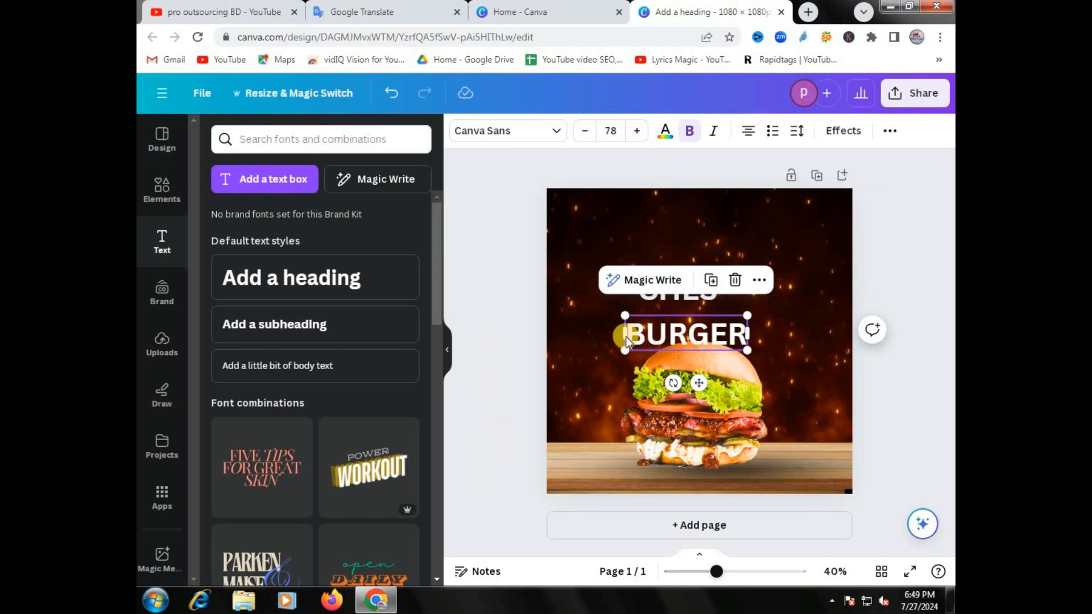
pyautogui.moveTo(625, 339); pyautogui.dragTo(595, 339)
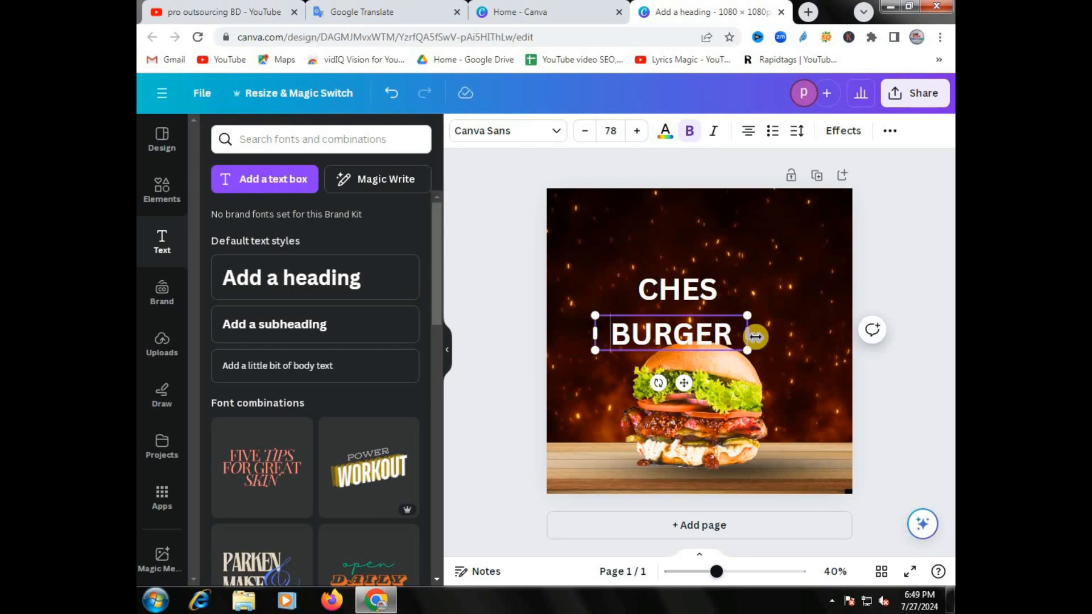
pyautogui.moveTo(752, 336); pyautogui.dragTo(784, 336)
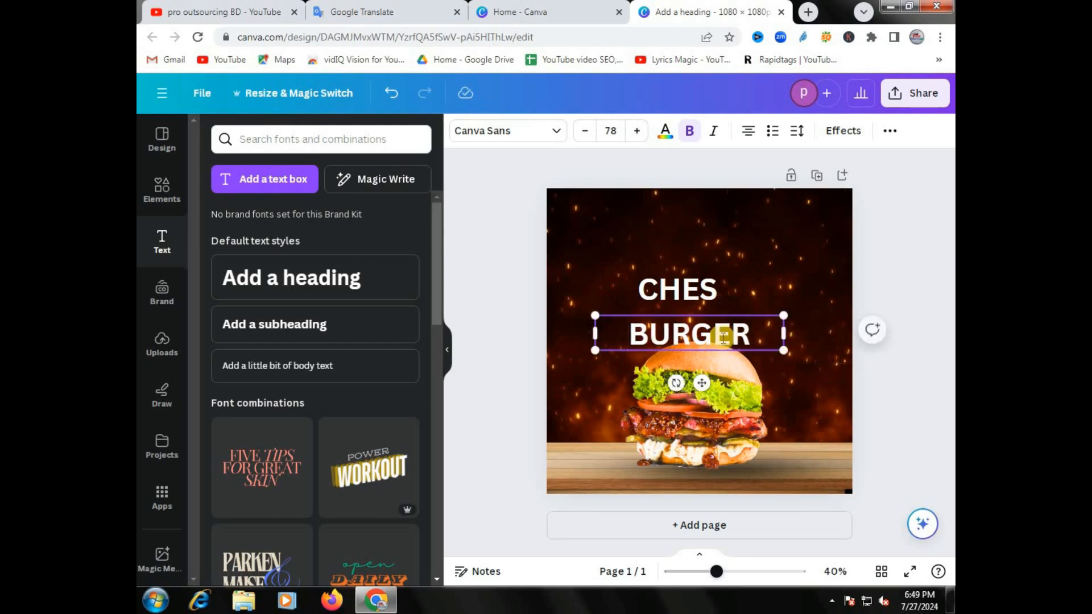
# - Increase the BURGER heading's font size to 94
pyautogui.doubleClick(722, 338)
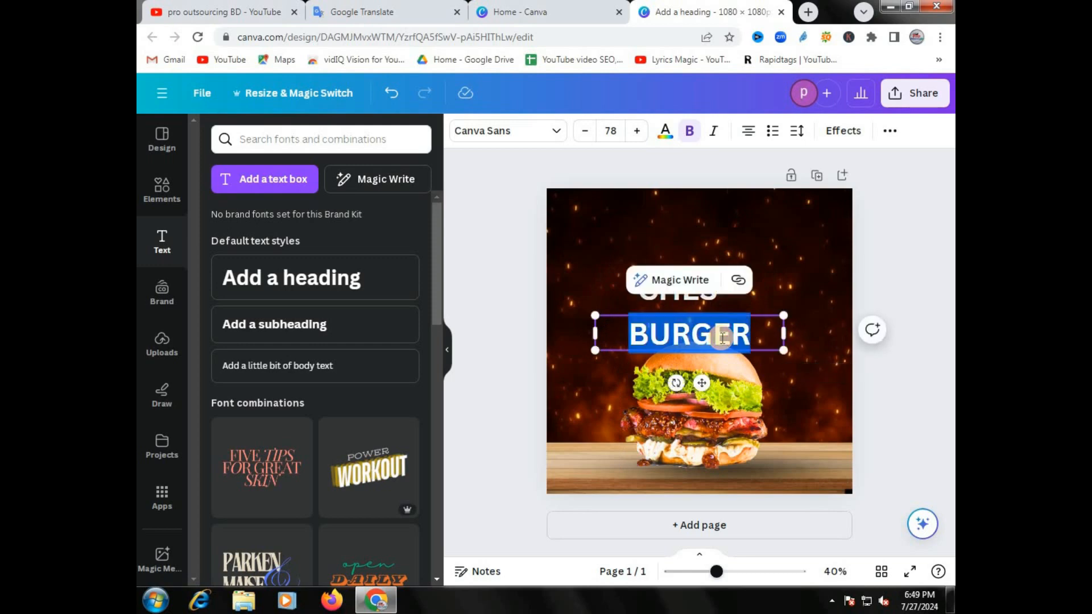
pyautogui.click(637, 131)
pyautogui.click(637, 132)
pyautogui.click(637, 131)
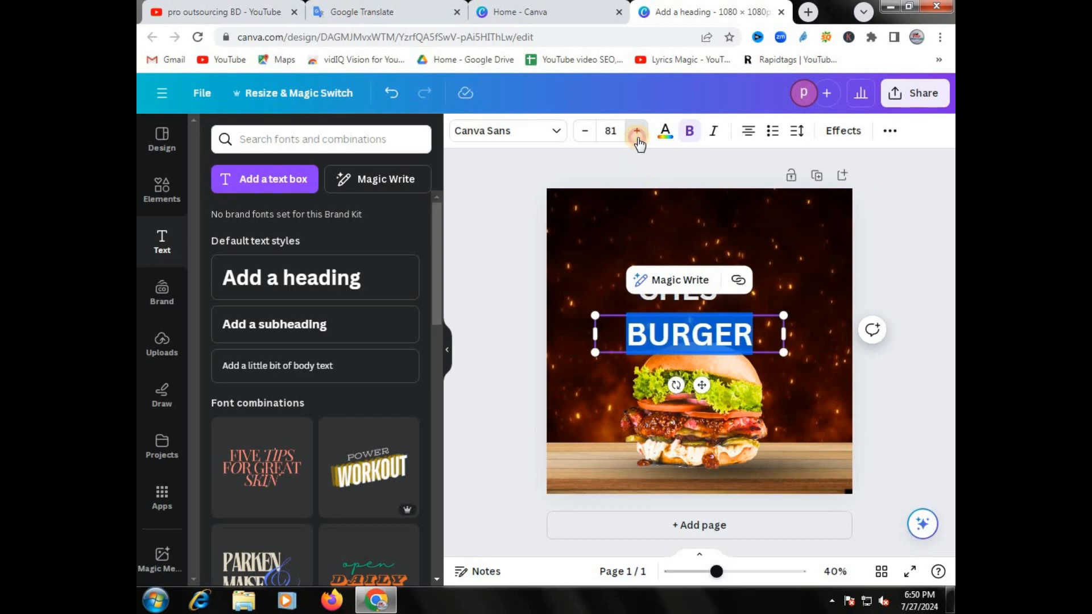
pyautogui.click(637, 132)
pyautogui.click(638, 131)
pyautogui.click(637, 132)
pyautogui.click(637, 132)
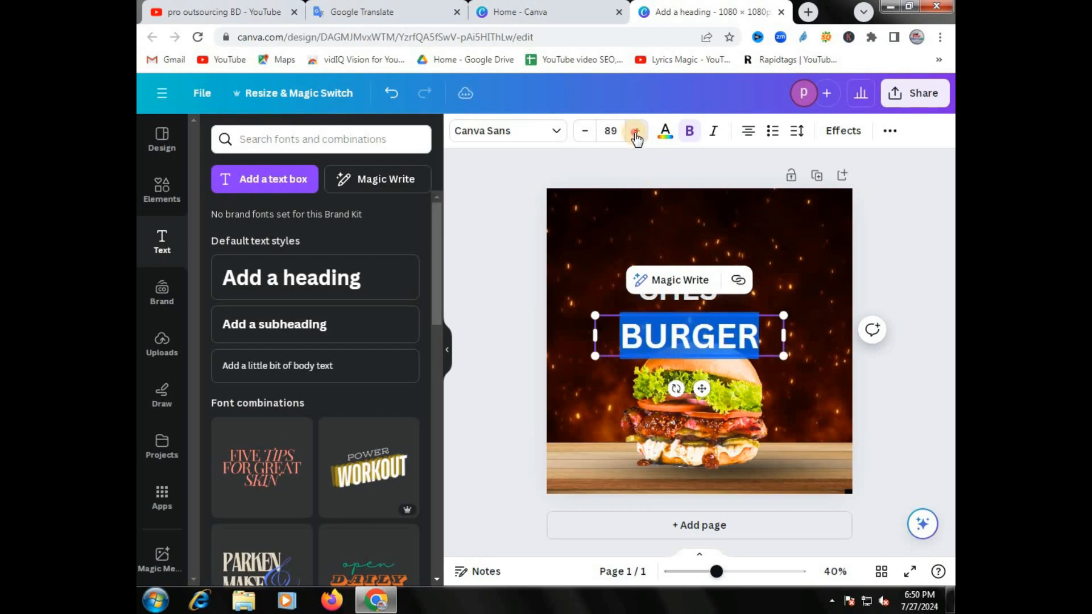
pyautogui.click(637, 132)
pyautogui.click(637, 132)
pyautogui.click(637, 131)
pyautogui.click(637, 131)
pyautogui.click(637, 132)
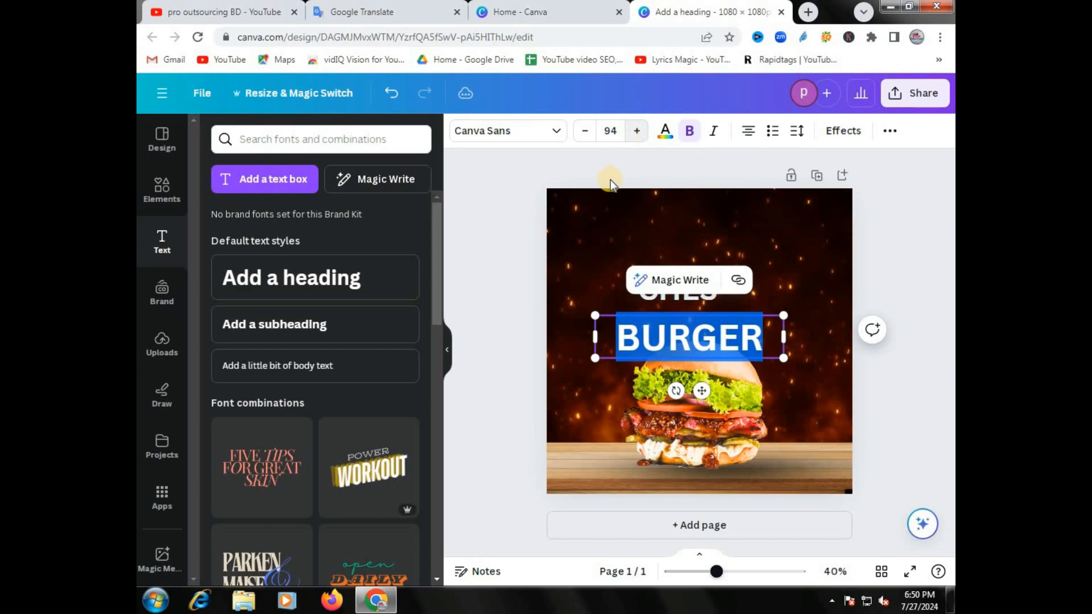
pyautogui.click(539, 155)
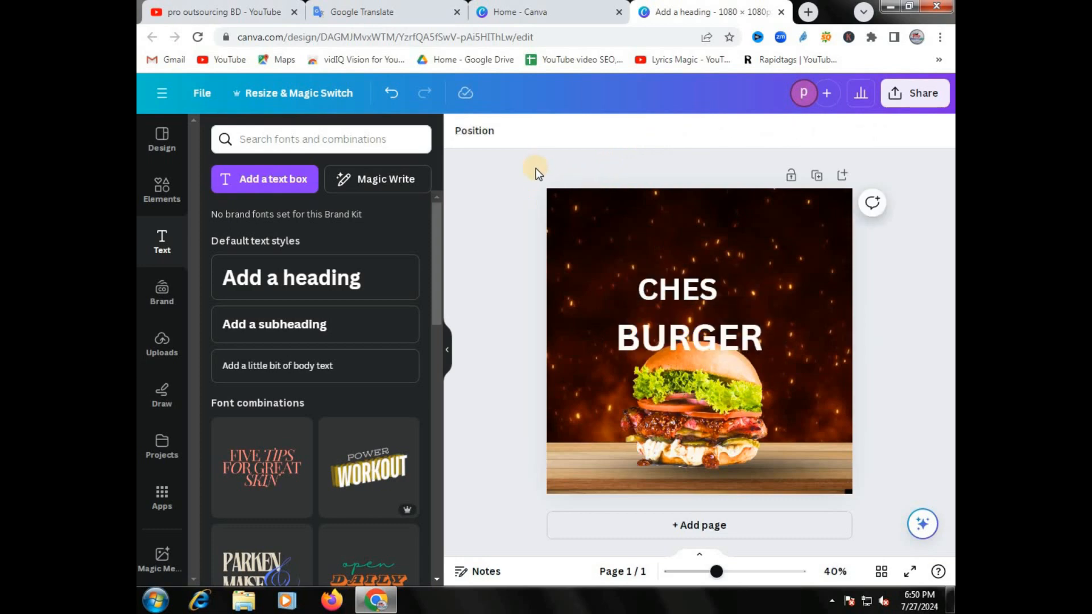
# - Correct the upper heading to "CHEESE" and shift the BURGER heading slightly down over the bun
pyautogui.click(636, 313)
pyautogui.moveTo(649, 349); pyautogui.dragTo(651, 350)
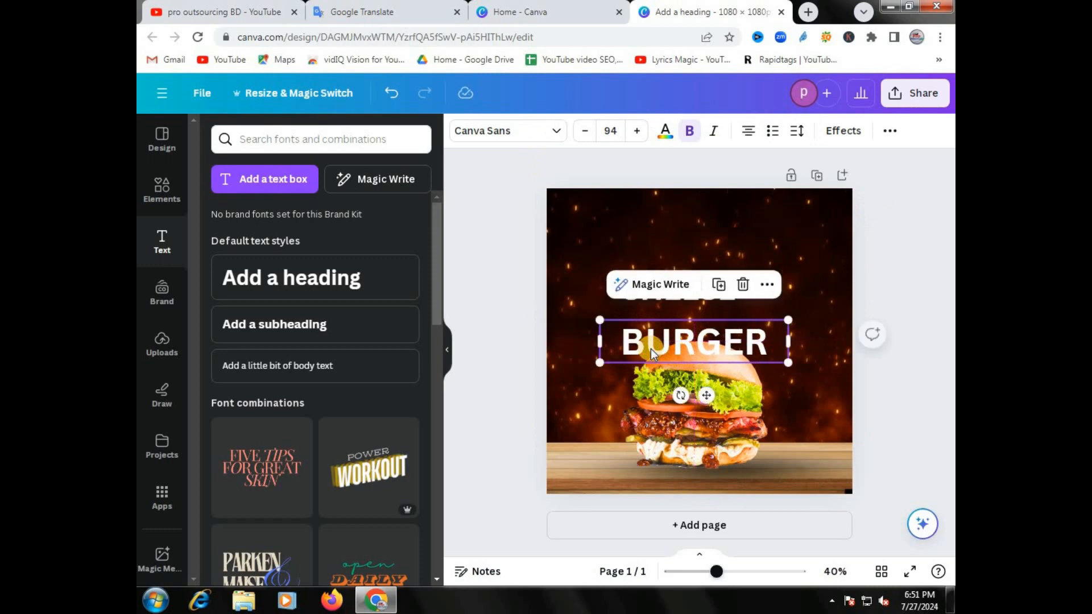
# - Turn bold off for the BURGER heading and back on
pyautogui.doubleClick(651, 349)
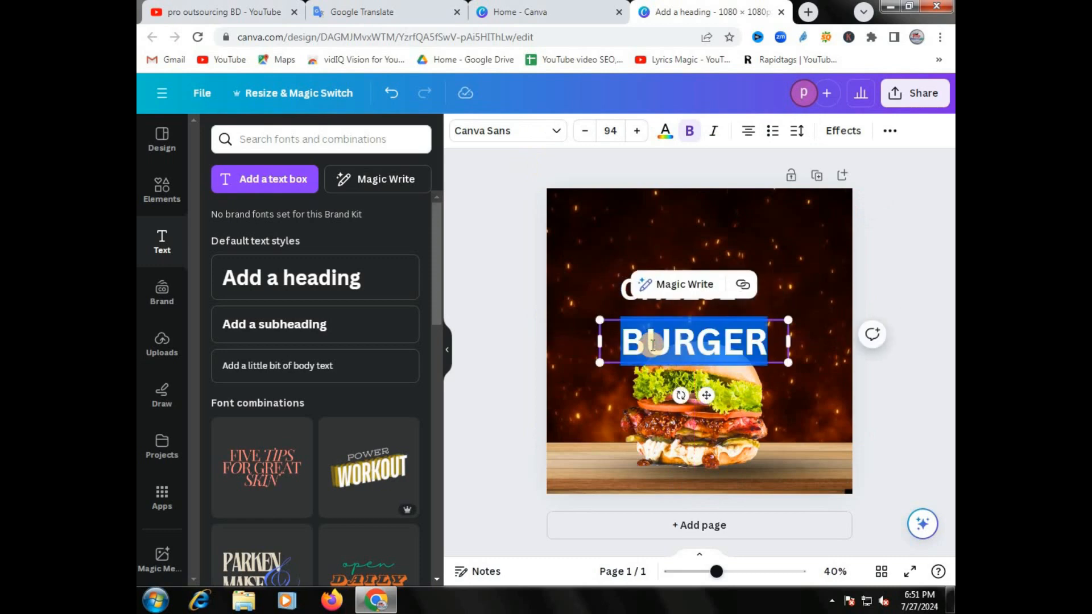
pyautogui.click(689, 132)
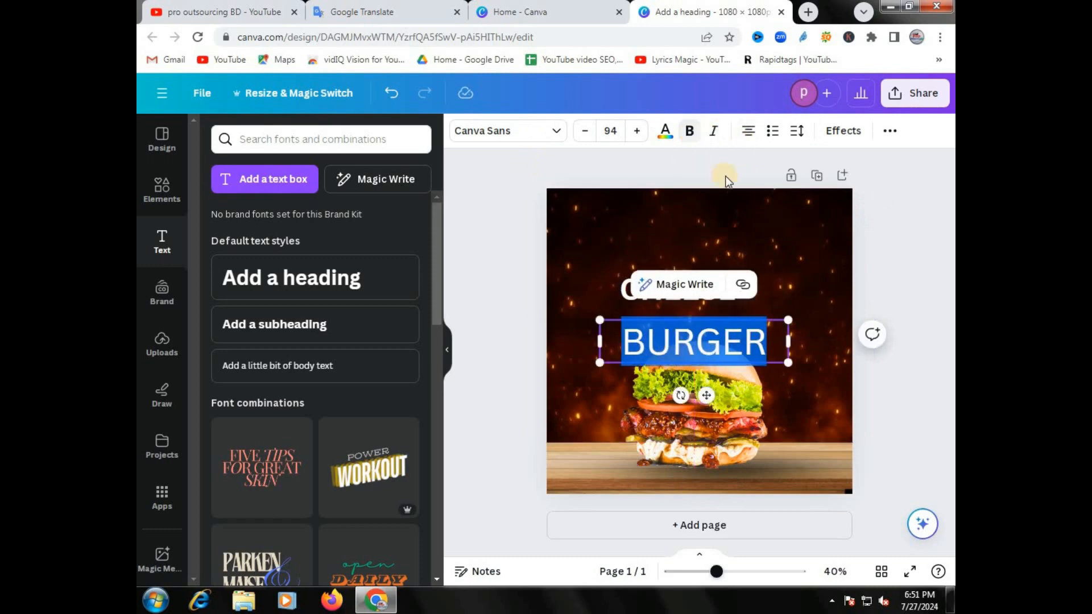
pyautogui.click(693, 140)
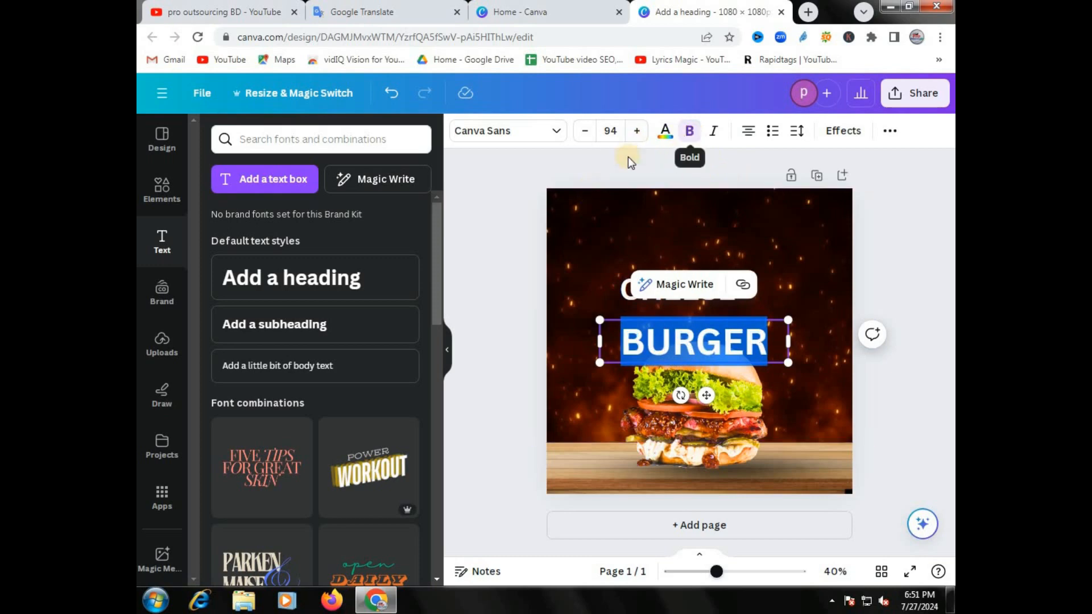
# - Change the BURGER heading's font to Horizon
pyautogui.click(511, 131)
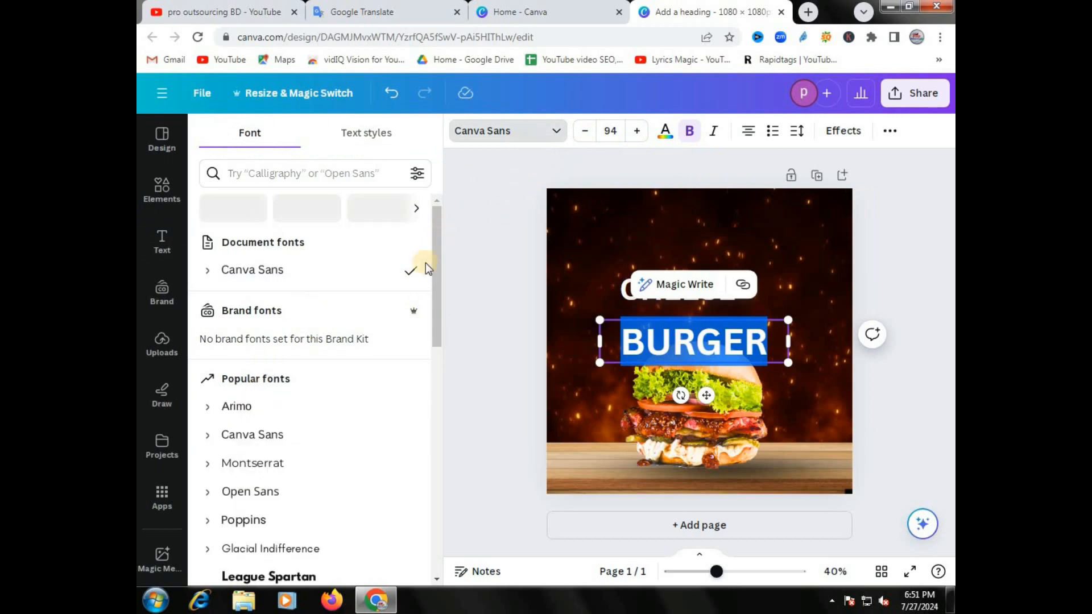
pyautogui.scroll(-2, 318, 370)
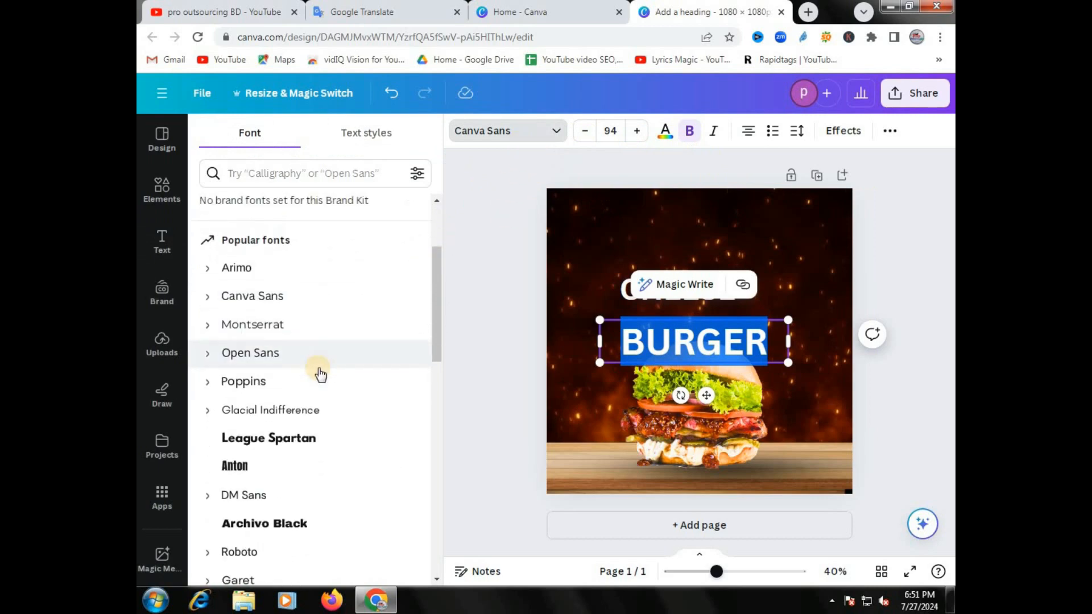
pyautogui.scroll(-5, 320, 403)
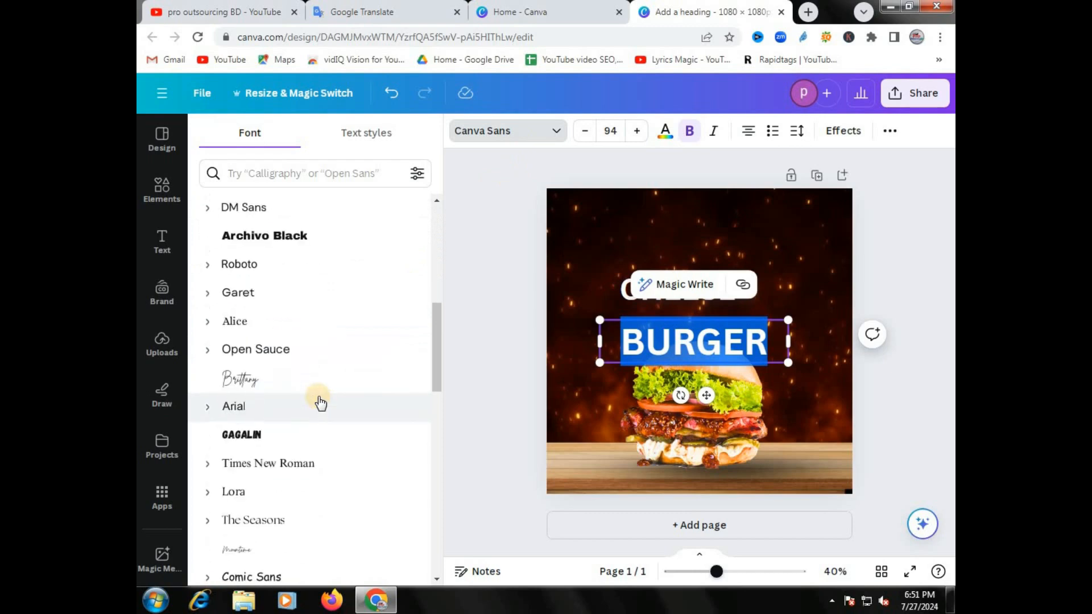
pyautogui.scroll(-3, 320, 403)
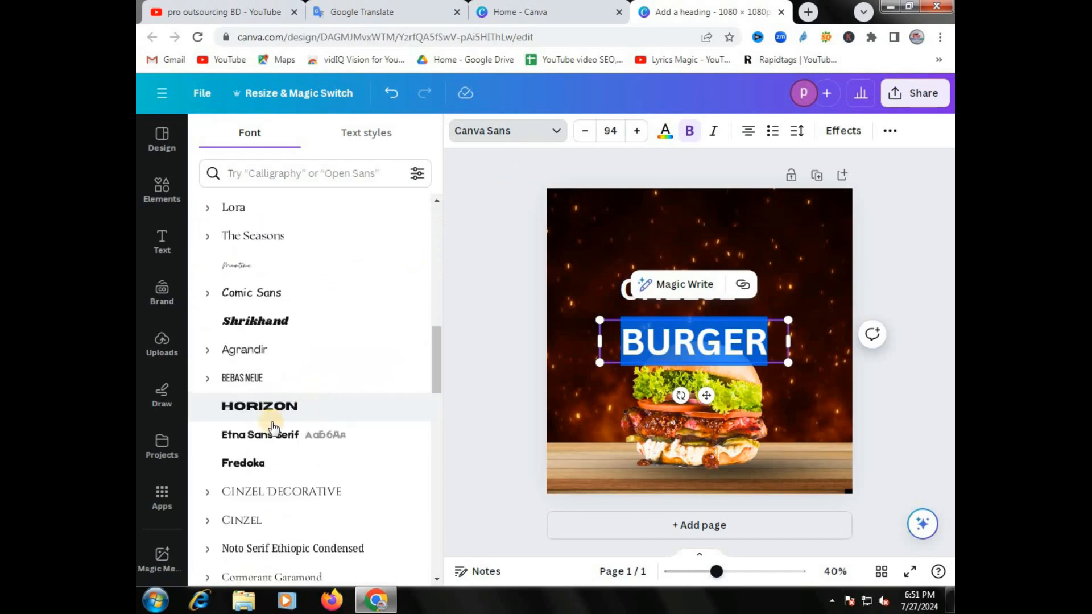
pyautogui.click(272, 413)
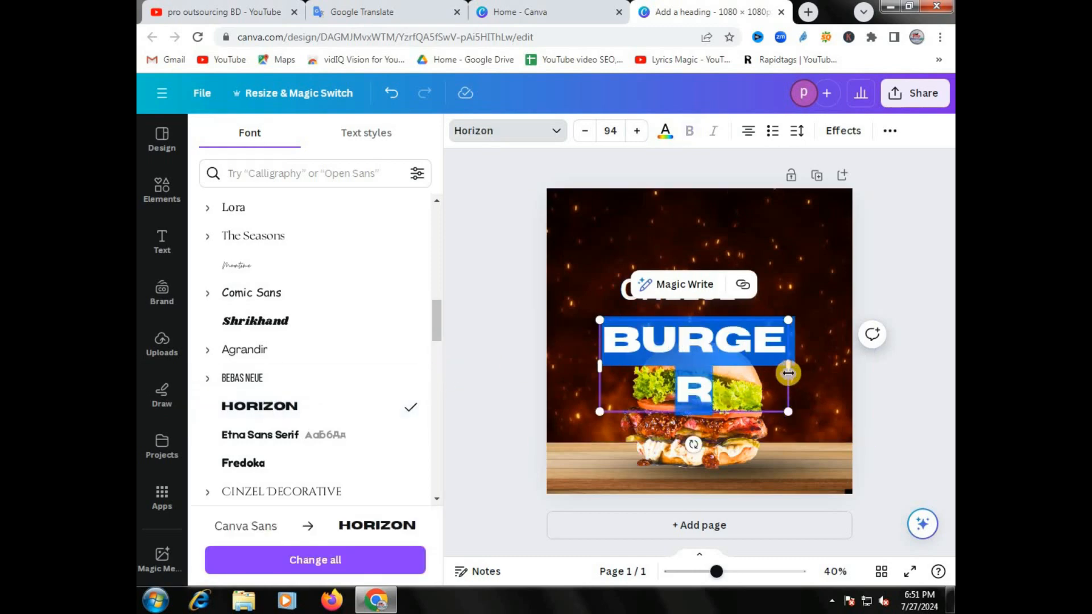
# - Scale the BURGER heading down to font size 73.3 and widen its text box so the word fits on one line
pyautogui.moveTo(789, 373); pyautogui.dragTo(821, 374)
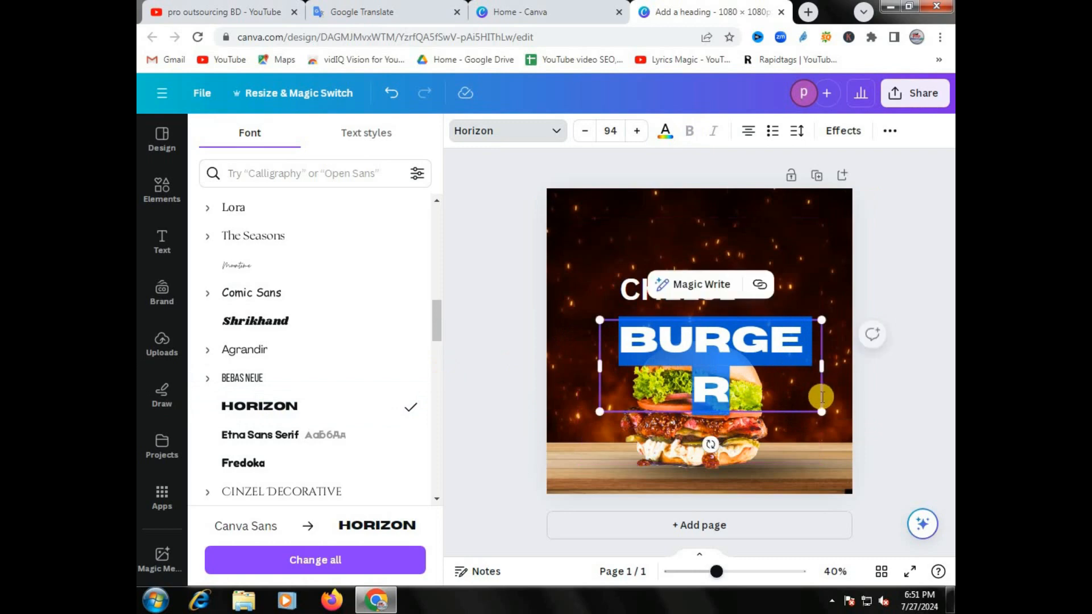
pyautogui.moveTo(821, 411); pyautogui.dragTo(774, 392)
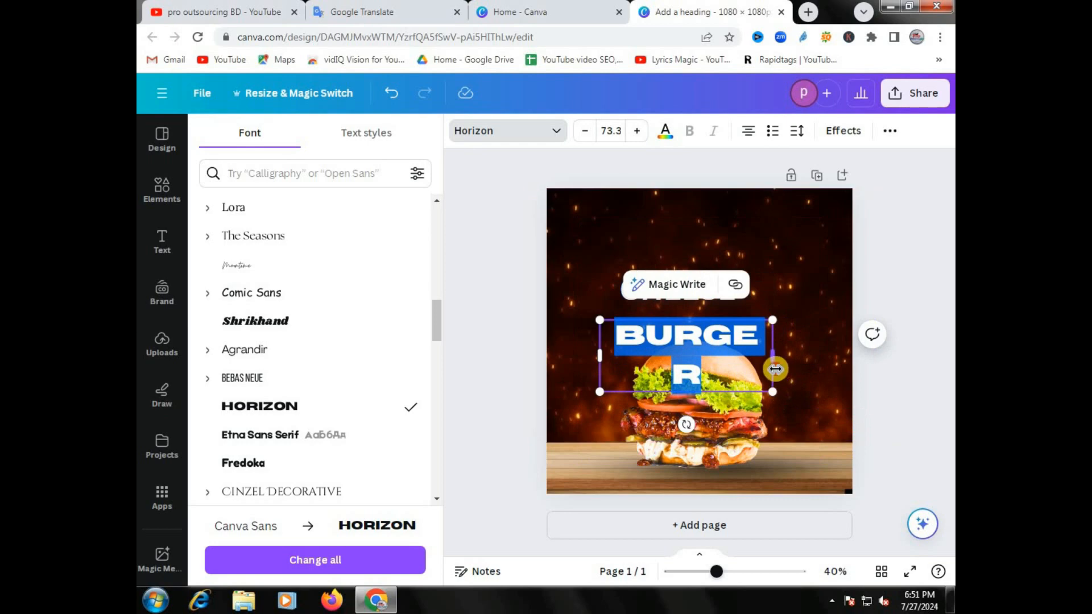
pyautogui.moveTo(775, 369); pyautogui.dragTo(823, 368)
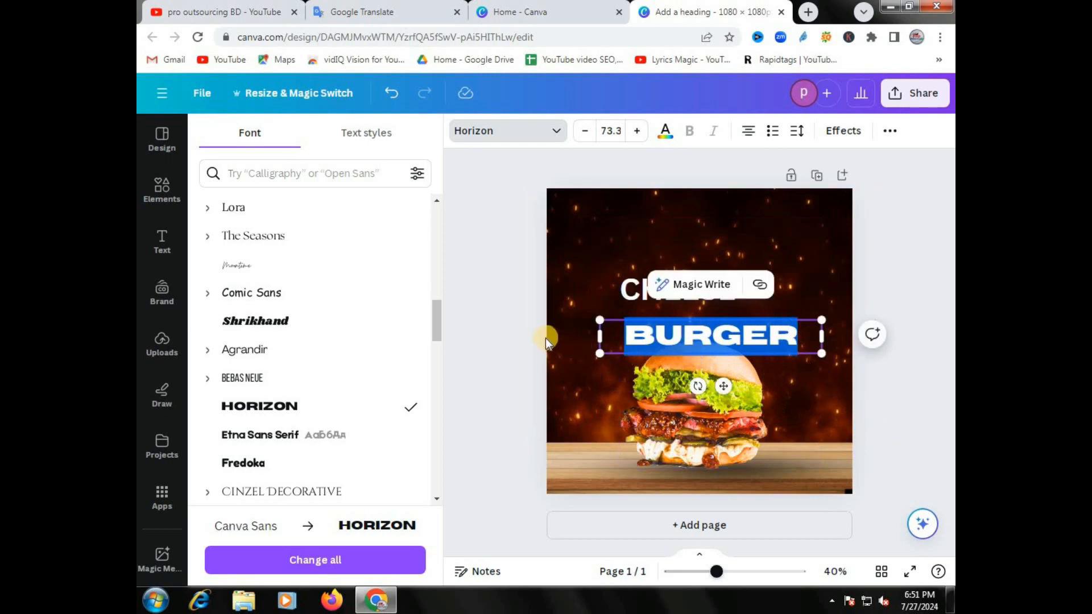
pyautogui.click(521, 322)
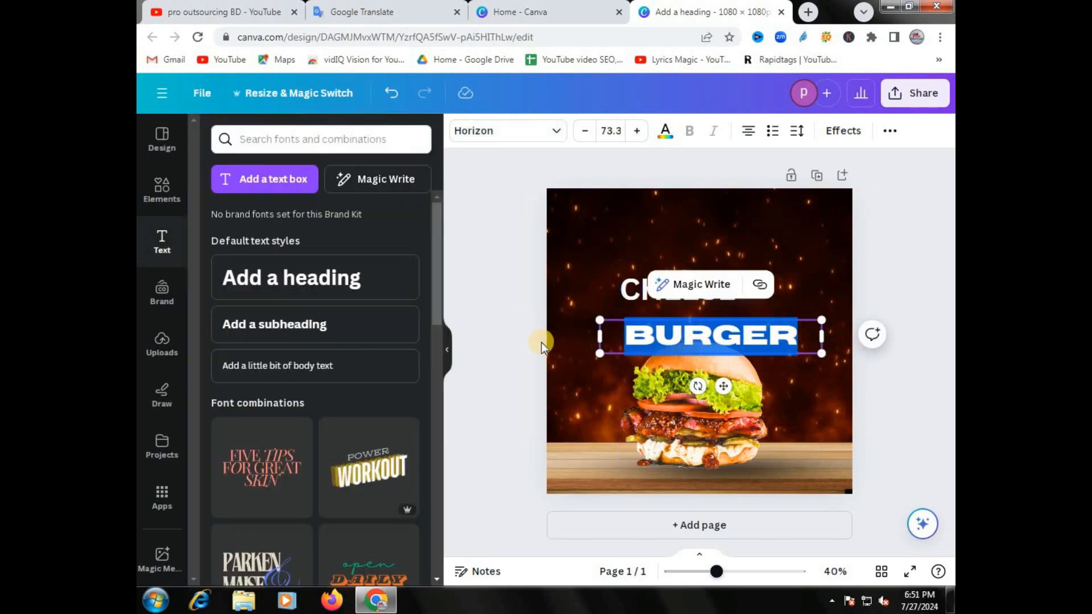
pyautogui.click(580, 352)
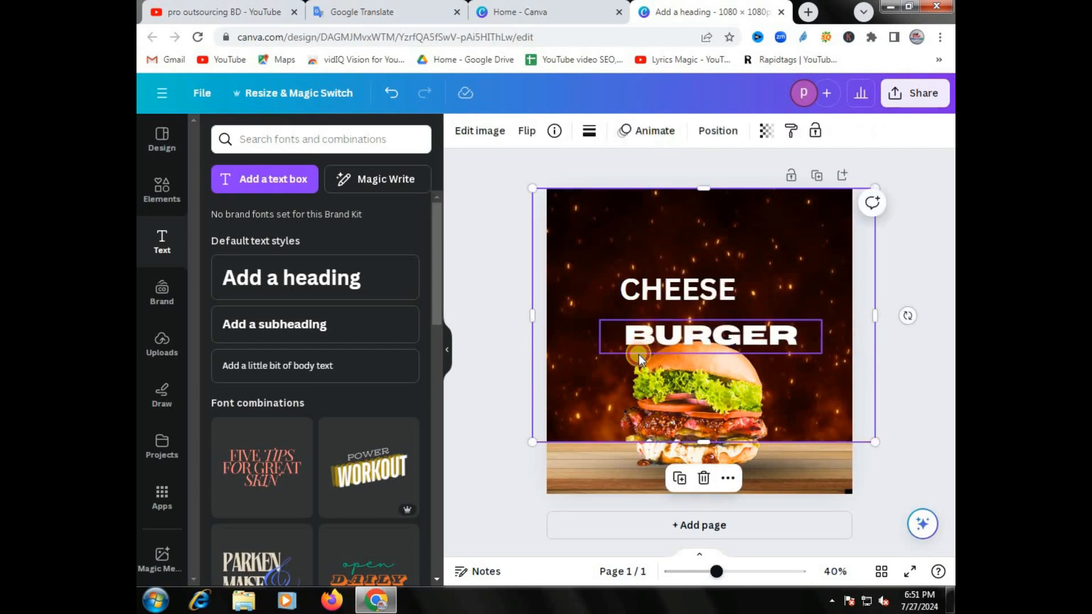
# - Center the BURGER heading over the burger, just above the bun and below CHEESE
pyautogui.moveTo(639, 354); pyautogui.dragTo(621, 348)
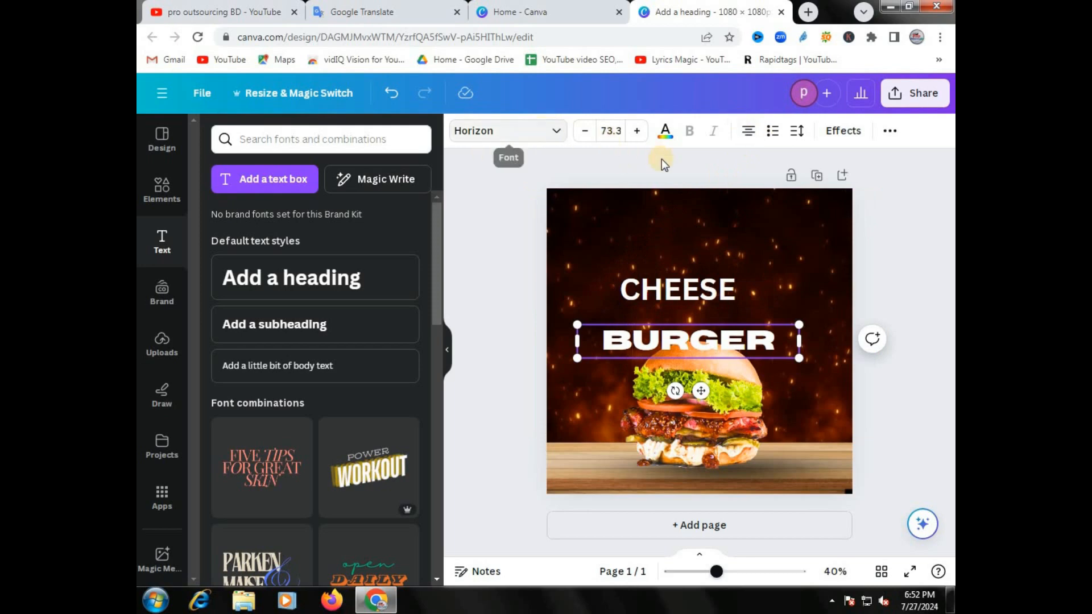
pyautogui.click(511, 299)
pyautogui.click(686, 350)
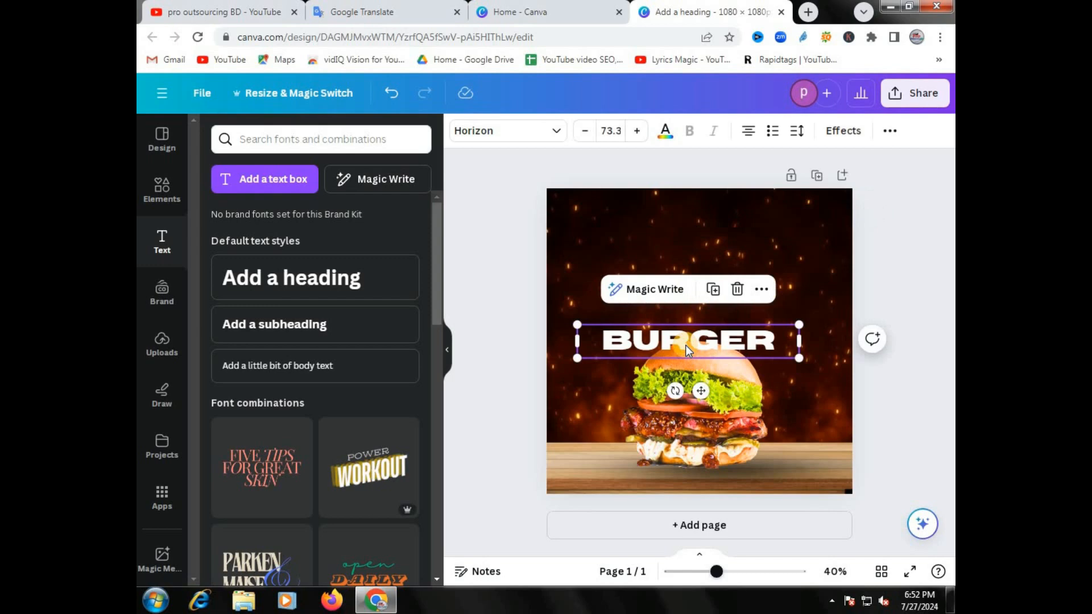
pyautogui.moveTo(684, 337)
pyautogui.mouseDown()
pyautogui.moveTo(683, 326)
pyautogui.moveTo(683, 337)
pyautogui.mouseUp()
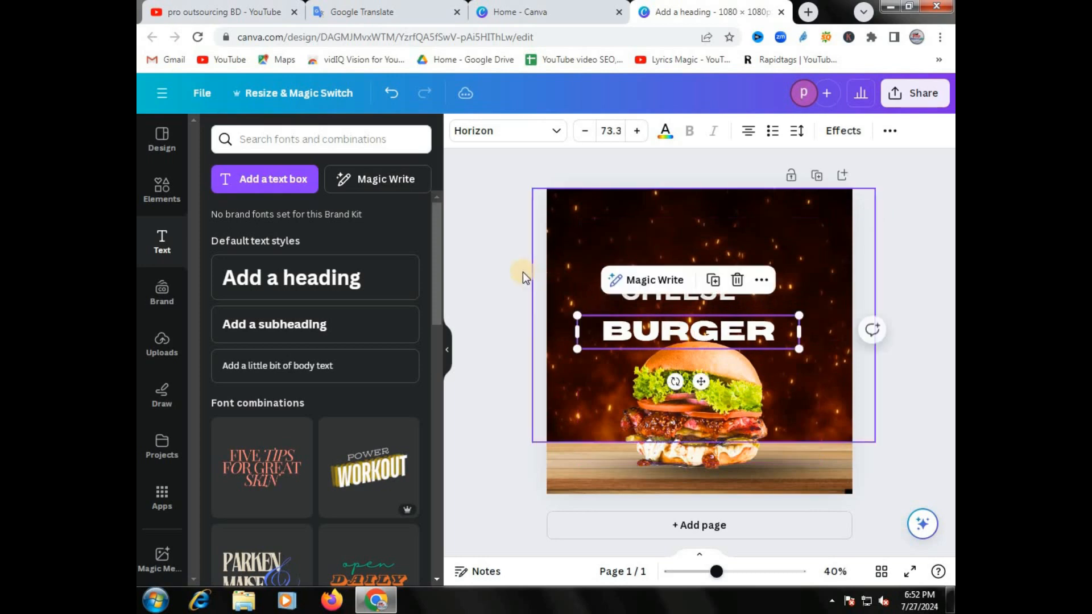
pyautogui.click(520, 278)
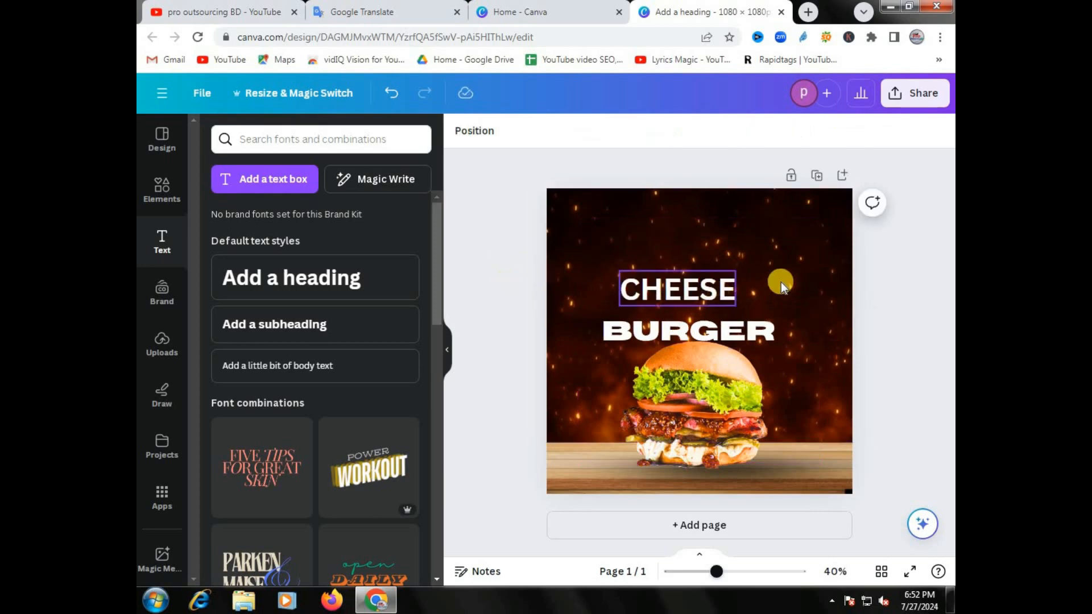
# - Scale the CHEESE text down to font size 39 and place it just above the start of BURGER
pyautogui.click(705, 296)
pyautogui.moveTo(733, 302); pyautogui.dragTo(617, 304)
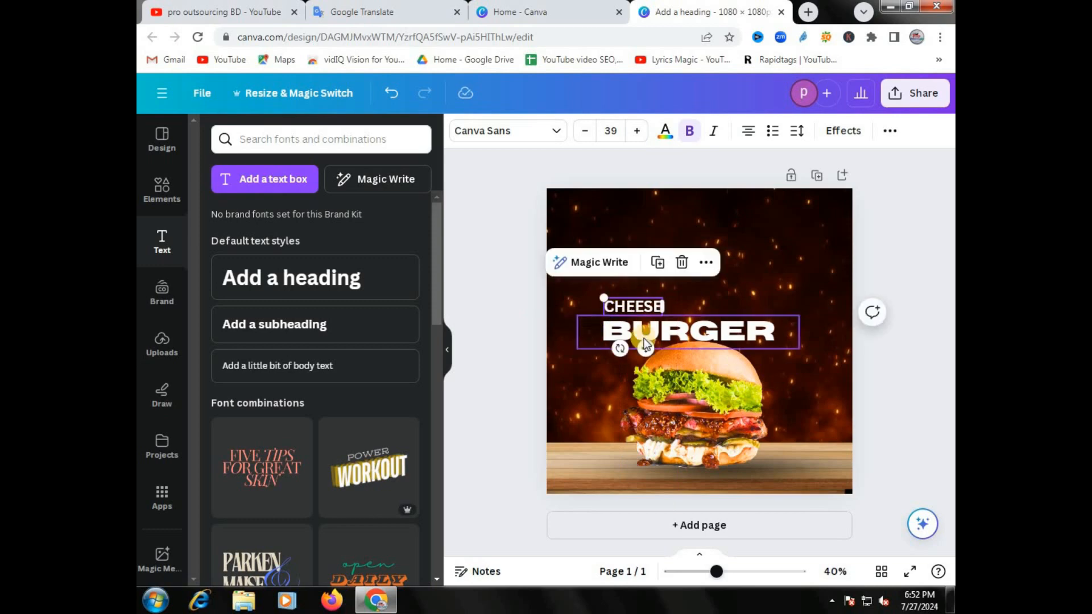
# - Try the Background and Neon text effects on the BURGER heading
pyautogui.click(690, 330)
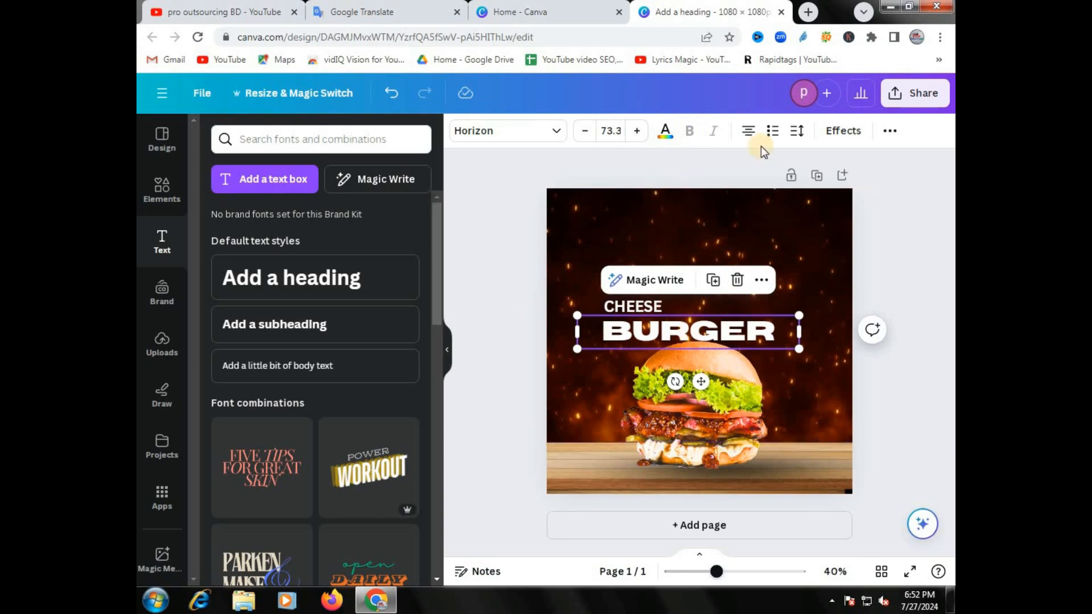
pyautogui.click(844, 131)
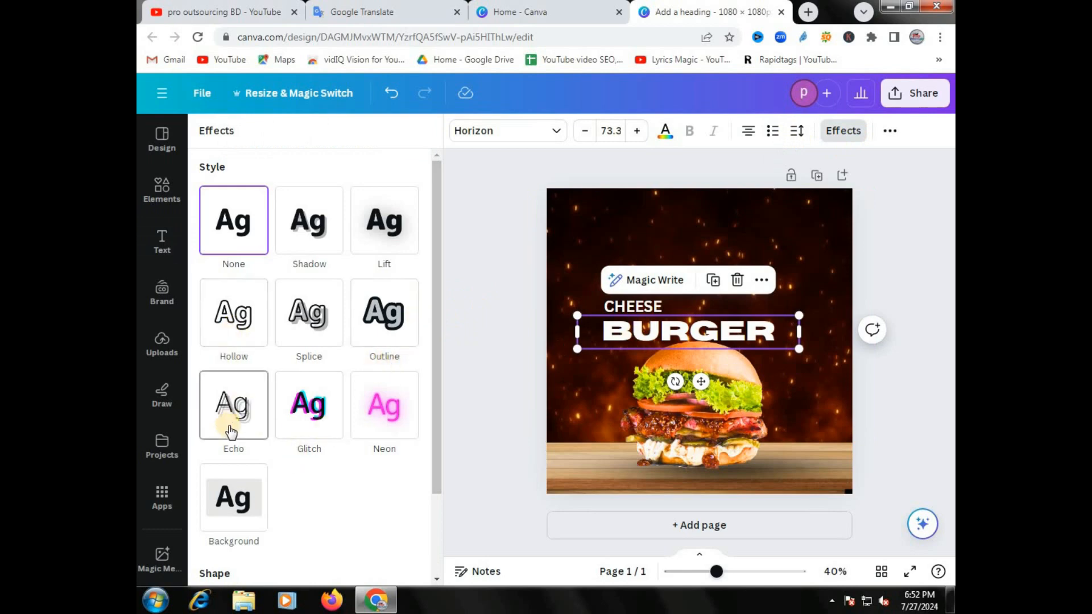
pyautogui.scroll(-2, 232, 431)
pyautogui.click(238, 410)
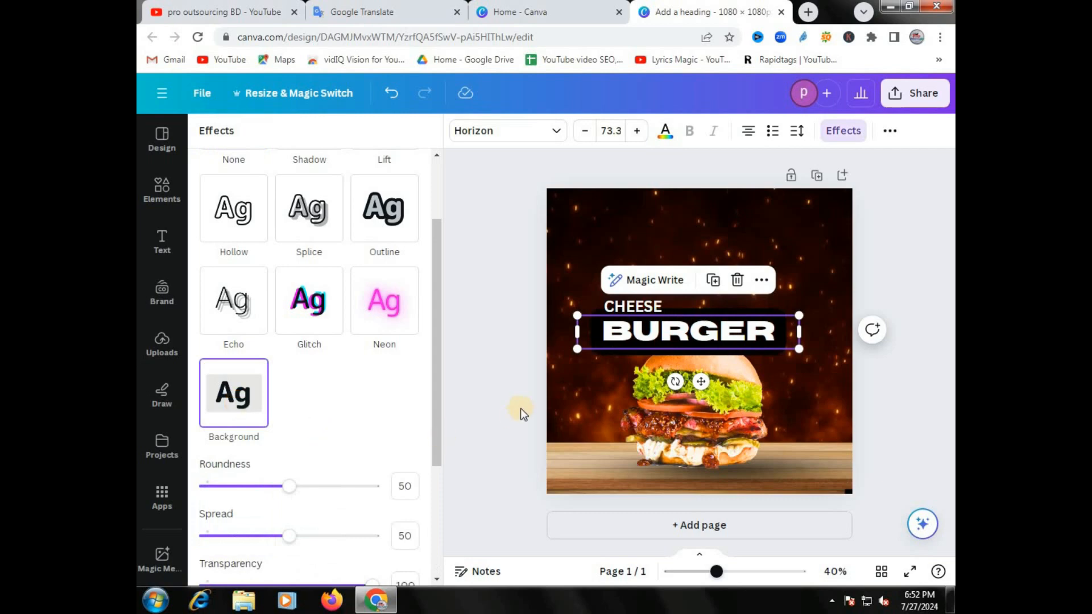
pyautogui.click(364, 322)
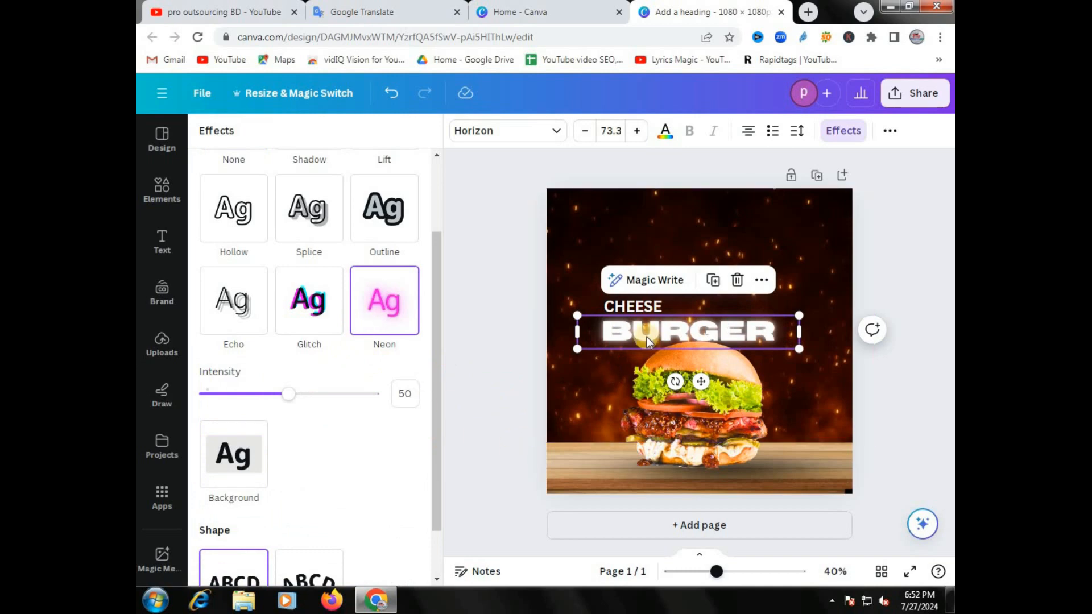
# - Try sending the burger image one layer backward and undo the change
pyautogui.click(695, 364)
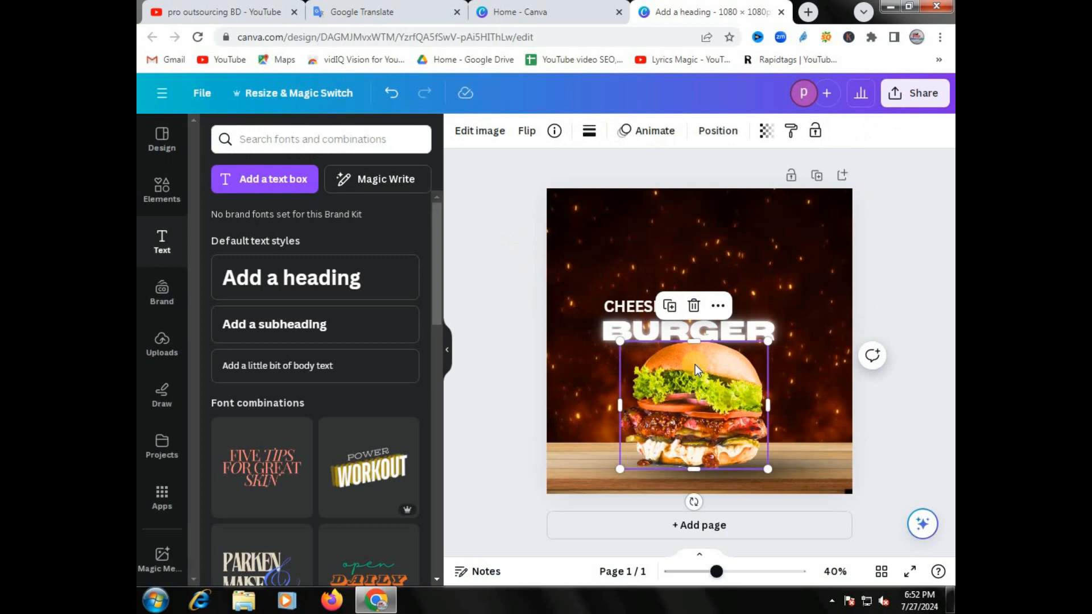
pyautogui.click(729, 137)
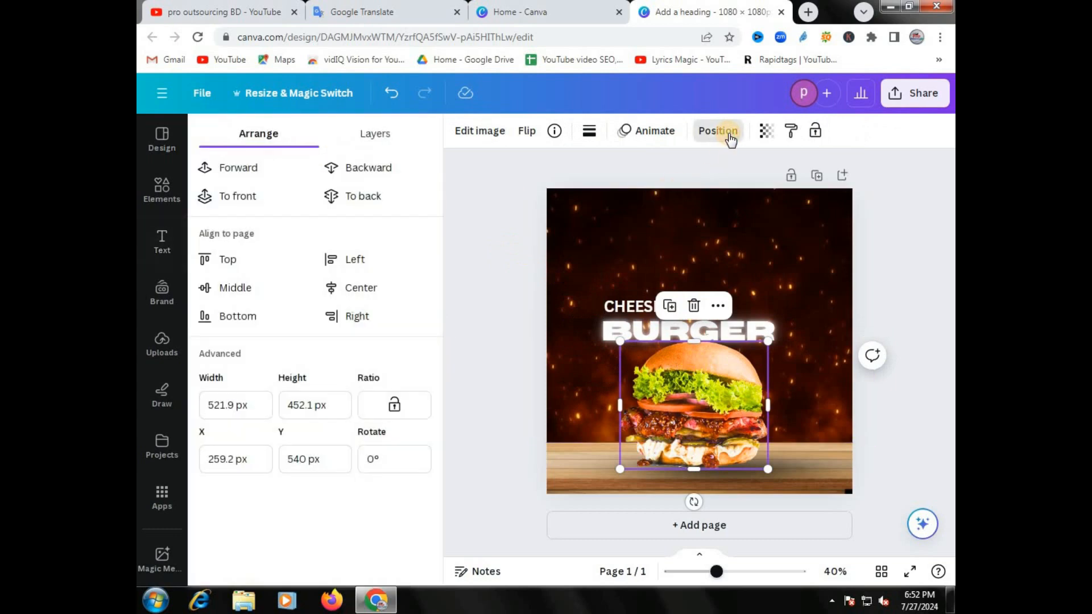
pyautogui.click(363, 176)
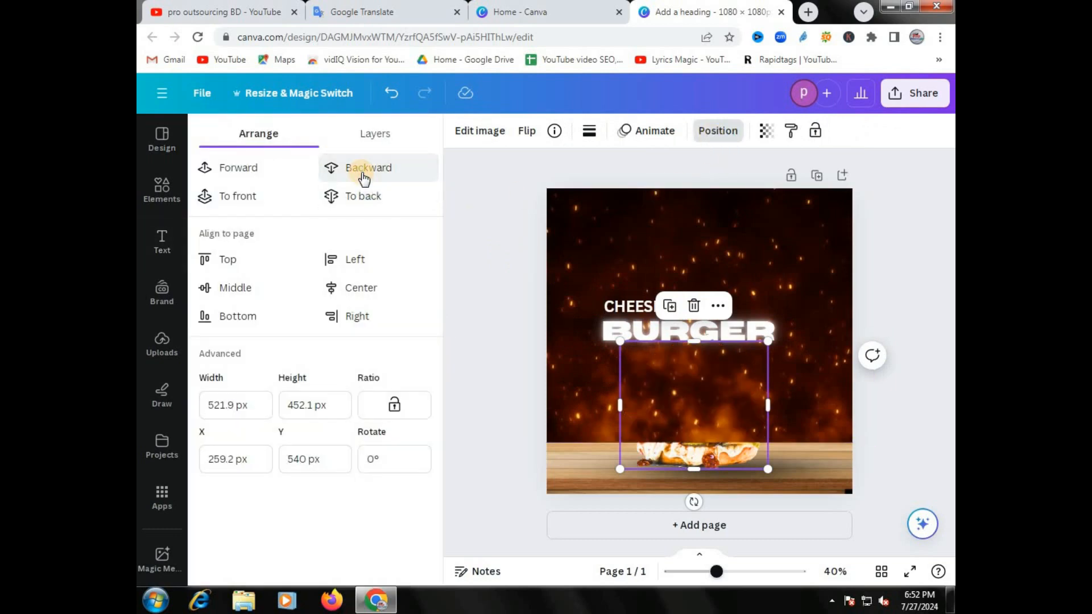
pyautogui.hotkey('ctrl', 'z')
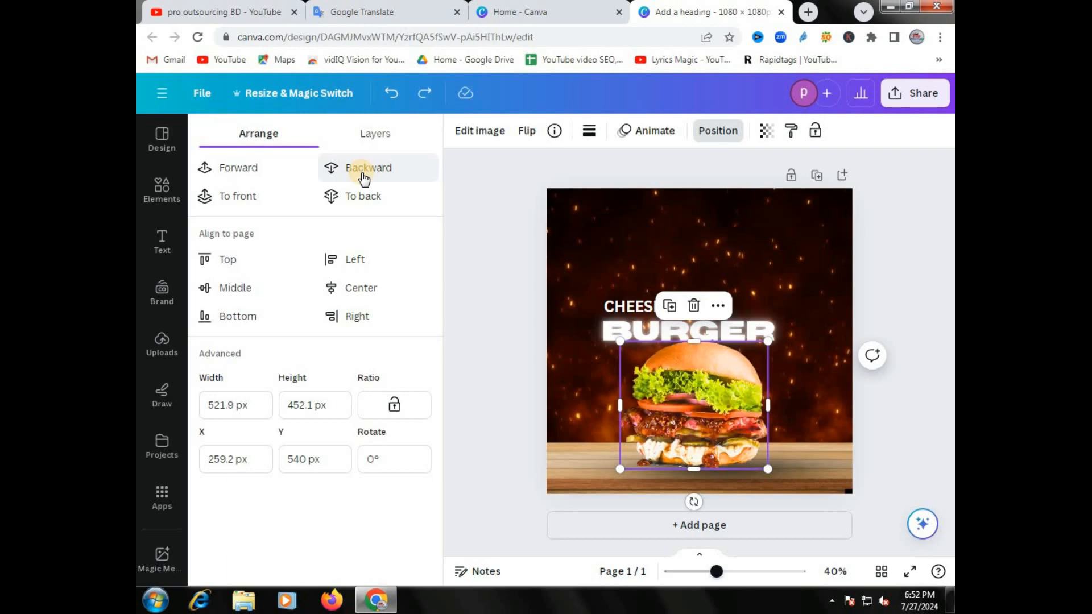
# - Send the BURGER heading one layer backward and enlarge it to font size 88.1
pyautogui.click(602, 329)
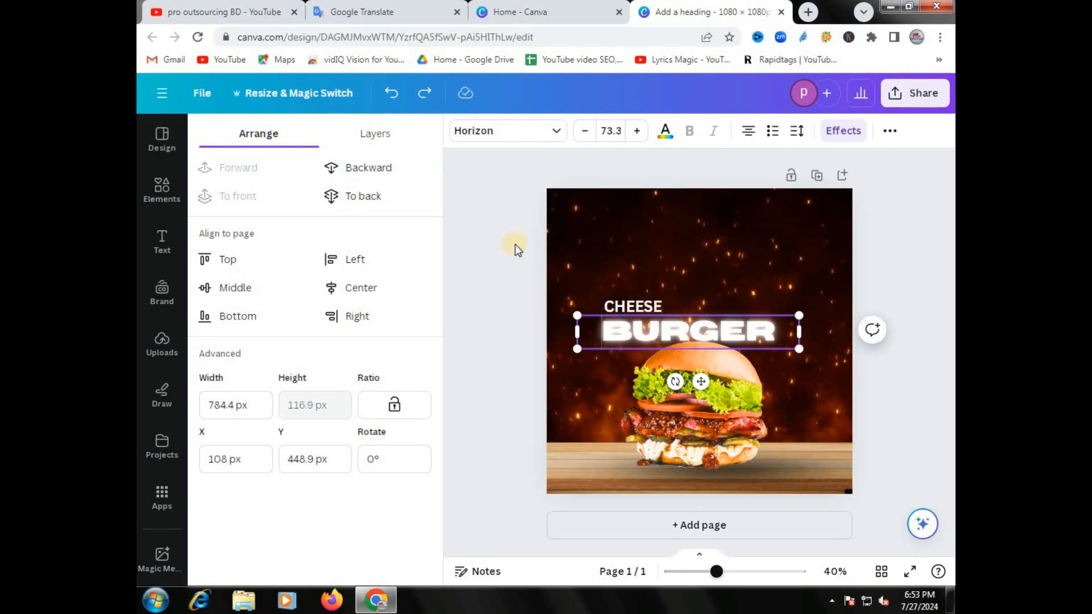
pyautogui.click(358, 167)
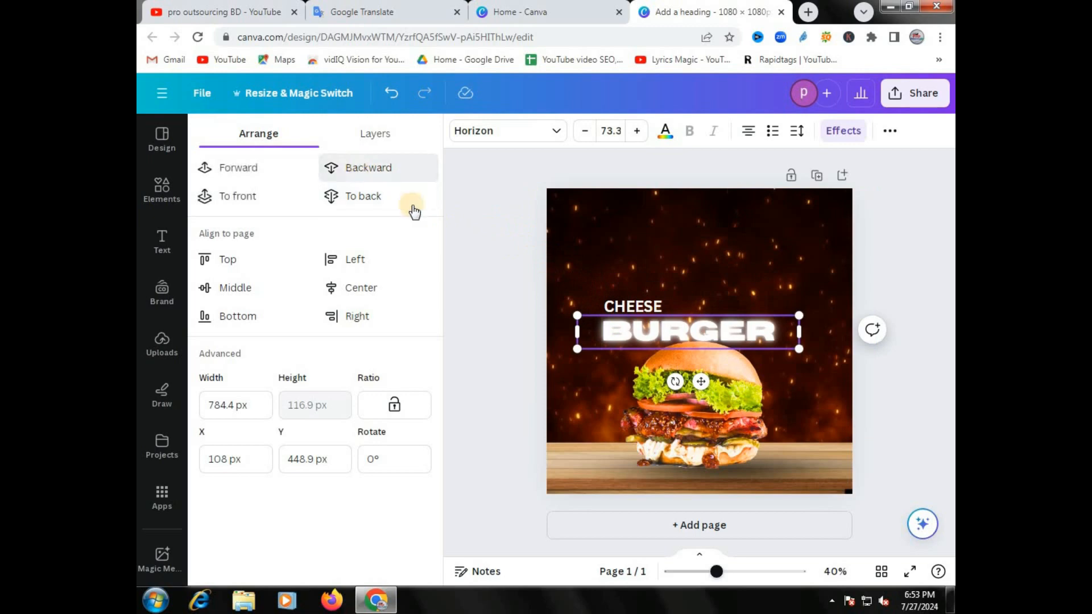
pyautogui.moveTo(634, 342); pyautogui.dragTo(577, 287)
pyautogui.moveTo(600, 332); pyautogui.dragTo(544, 269)
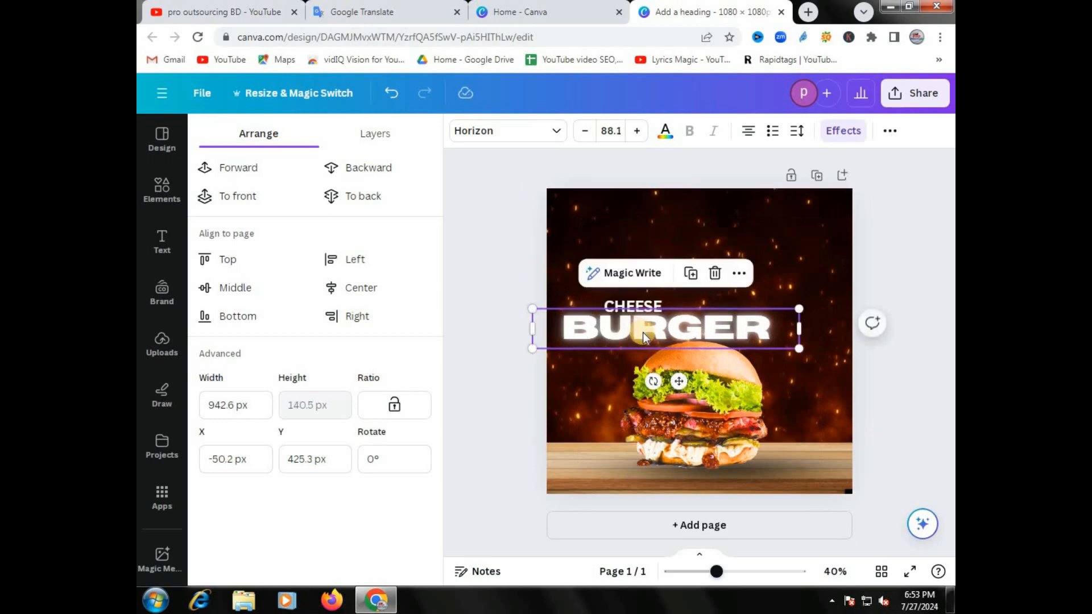
# - Enlarge the BURGER heading to font size 99.2, centered just above the bun, and reposition CHEESE directly above its first letters
pyautogui.moveTo(662, 336); pyautogui.dragTo(644, 246)
pyautogui.click(696, 323)
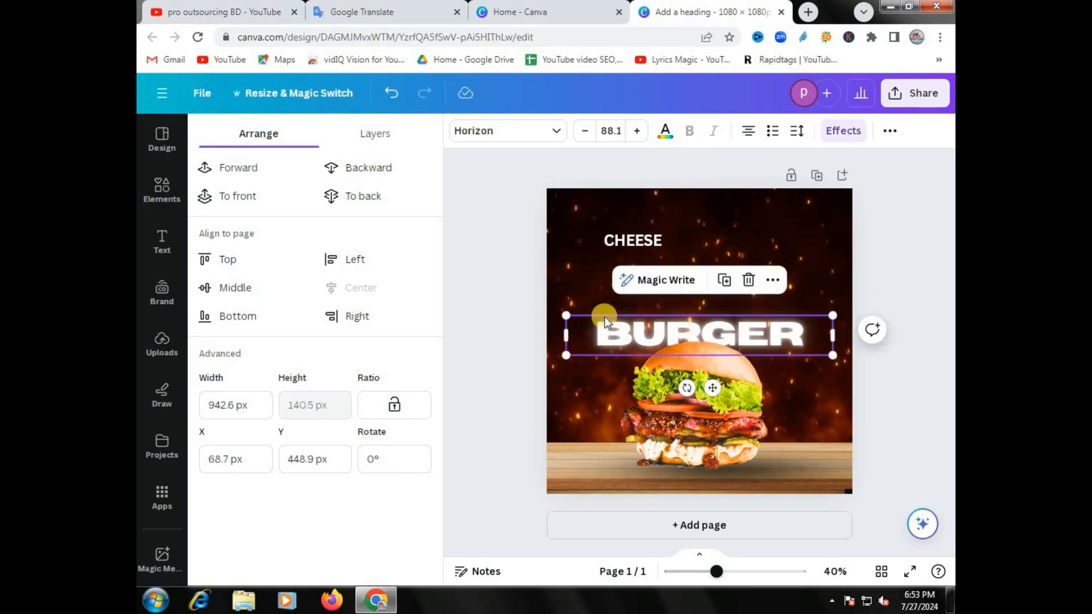
pyautogui.moveTo(567, 312); pyautogui.dragTo(537, 257)
pyautogui.moveTo(549, 283); pyautogui.dragTo(550, 283)
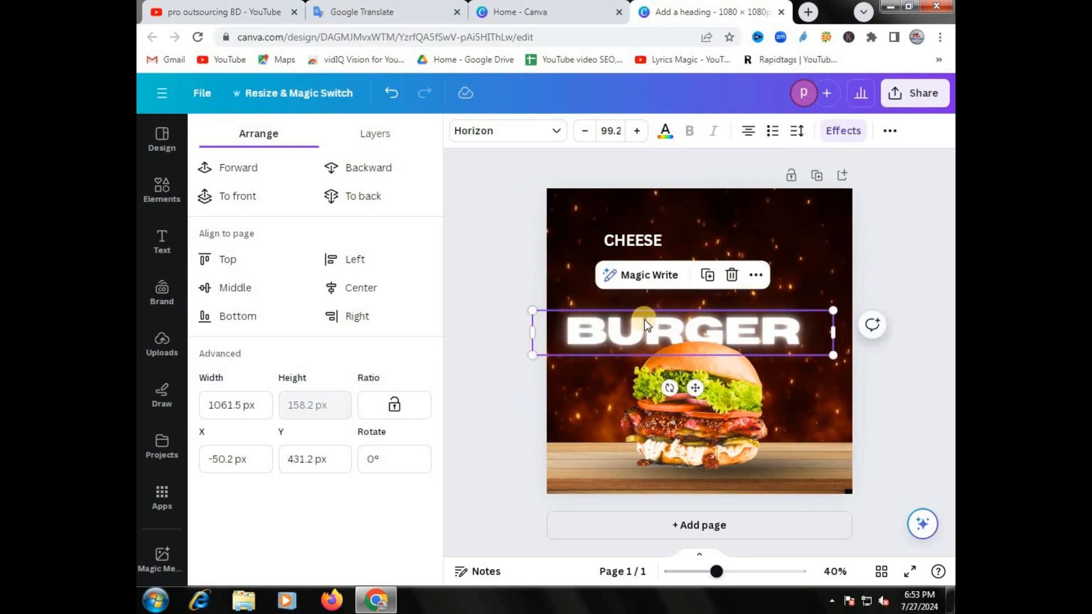
pyautogui.moveTo(640, 323); pyautogui.dragTo(661, 317)
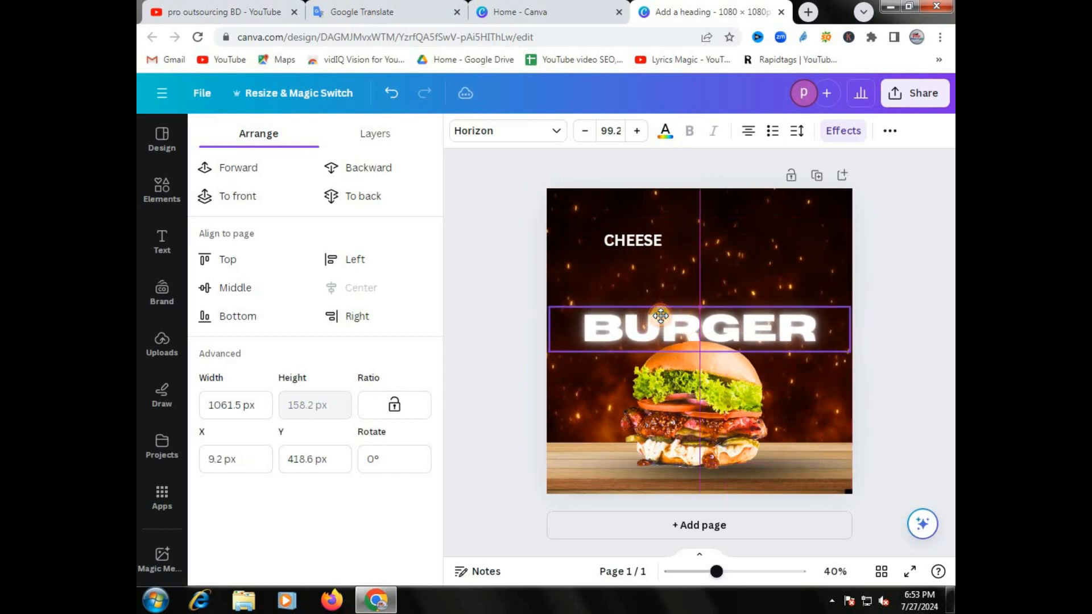
pyautogui.moveTo(639, 255); pyautogui.dragTo(631, 294)
pyautogui.click(496, 312)
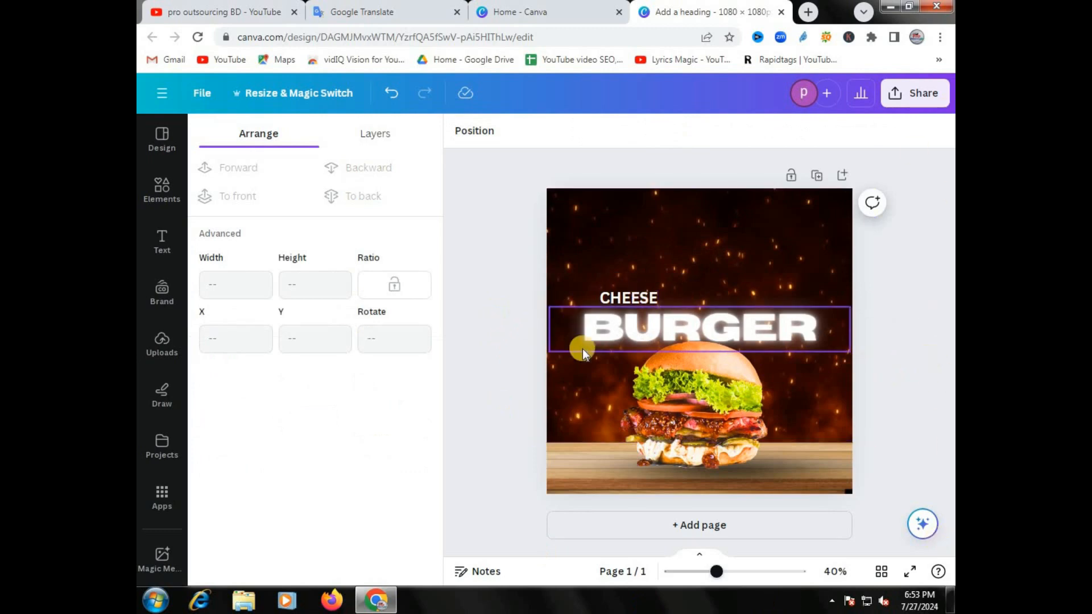
# - Change the BURGER heading's text effect to Lift and deselect the heading
pyautogui.click(613, 323)
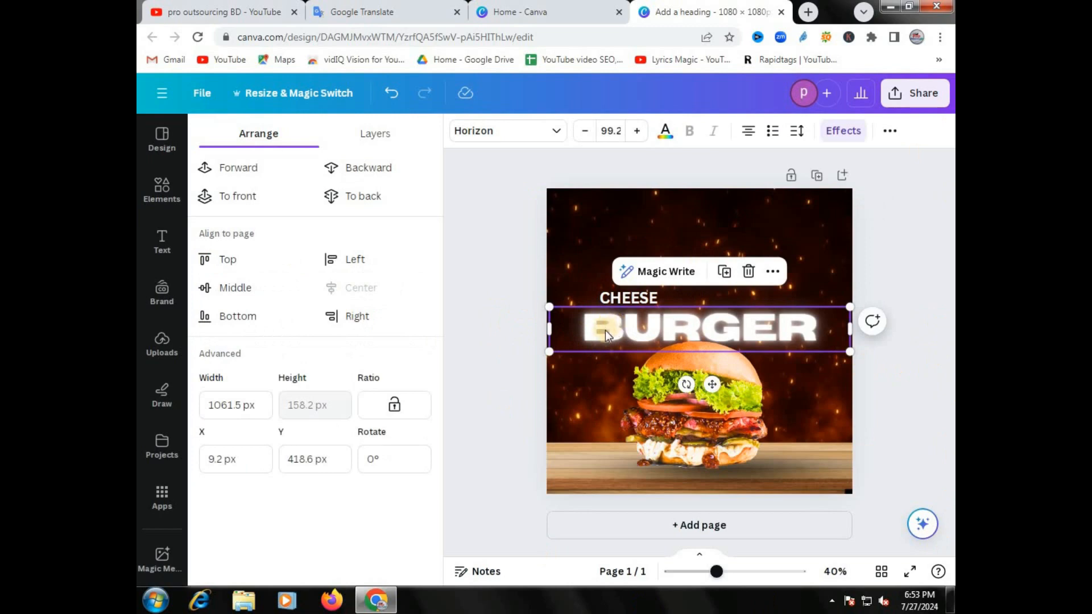
pyautogui.click(845, 132)
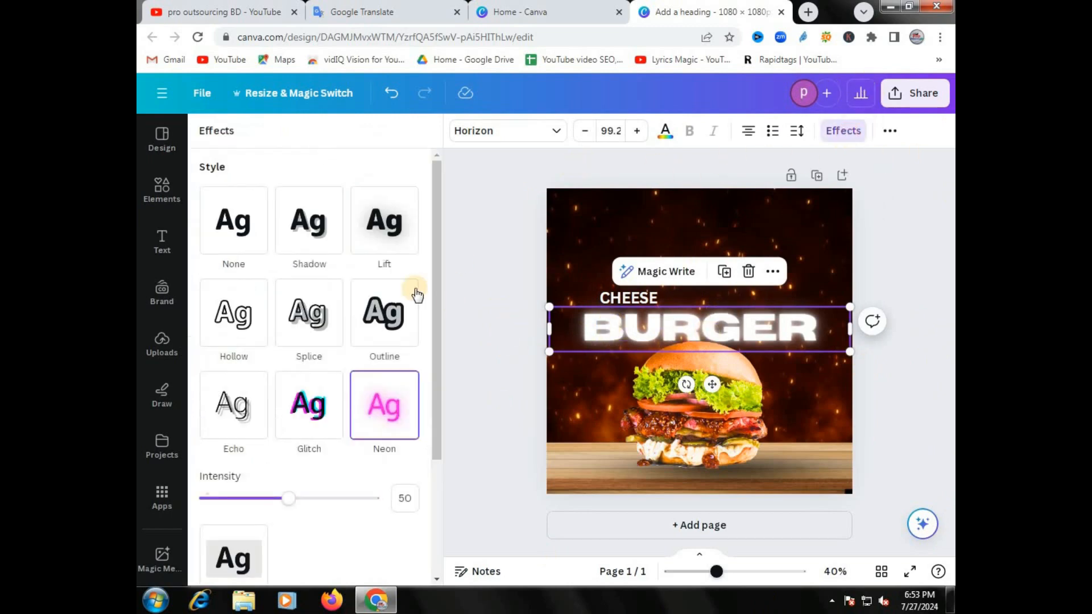
pyautogui.click(394, 234)
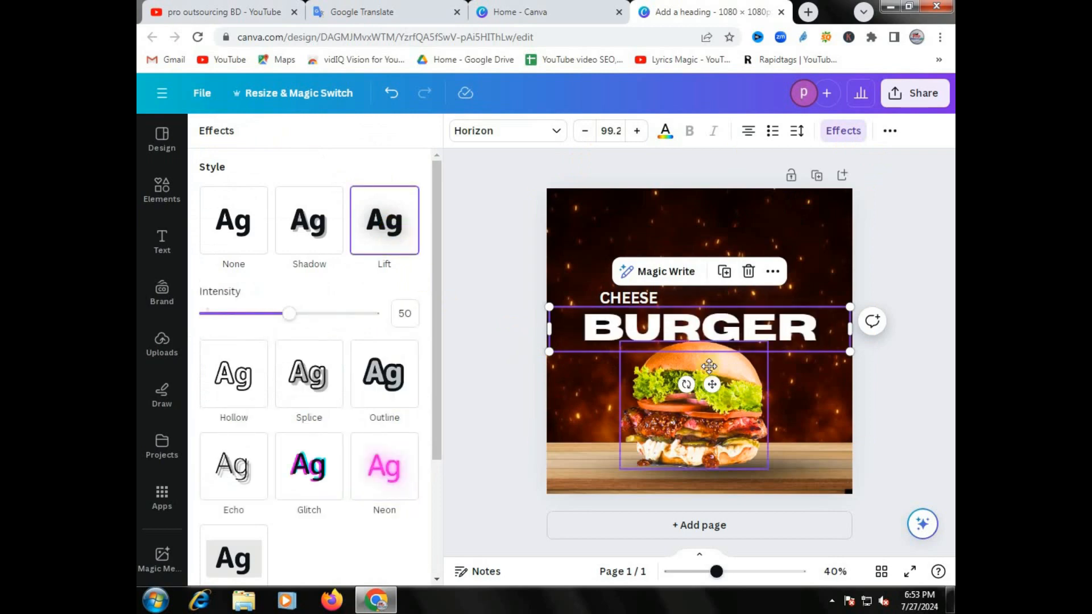
pyautogui.click(717, 335)
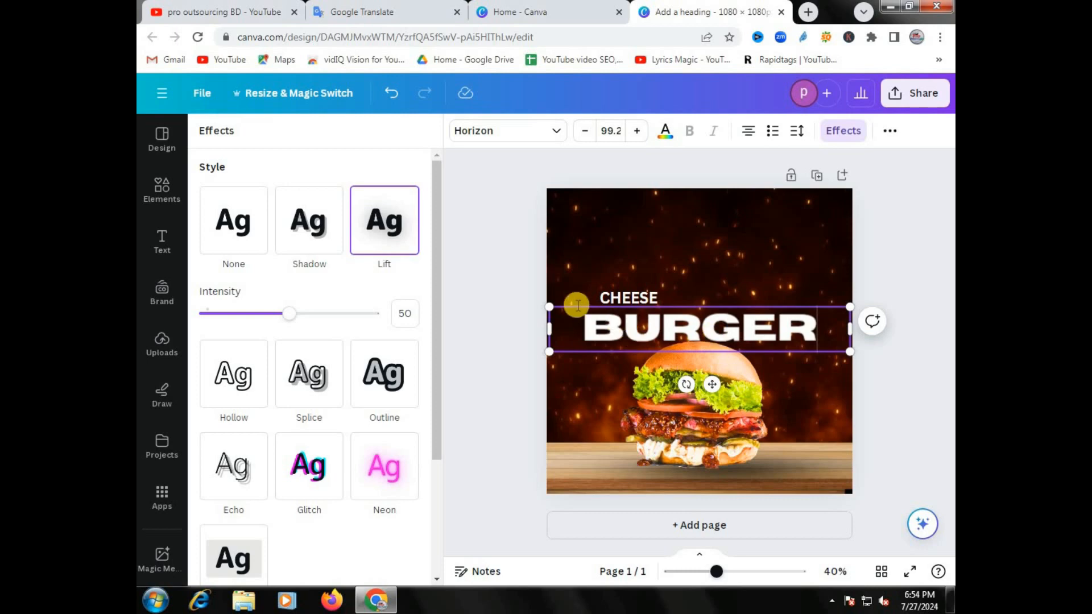
pyautogui.click(500, 302)
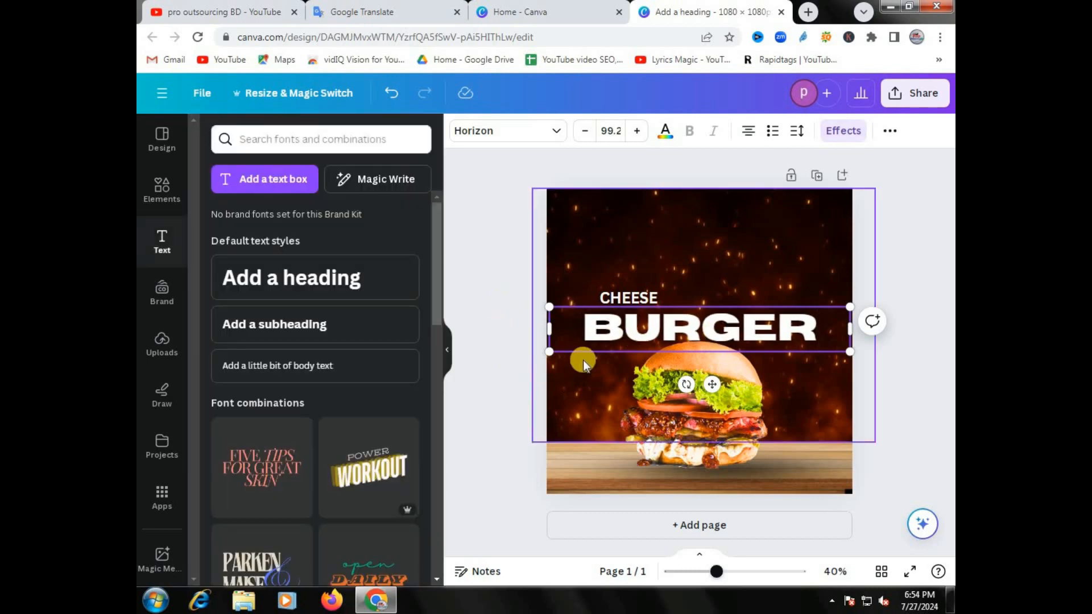
pyautogui.click(509, 317)
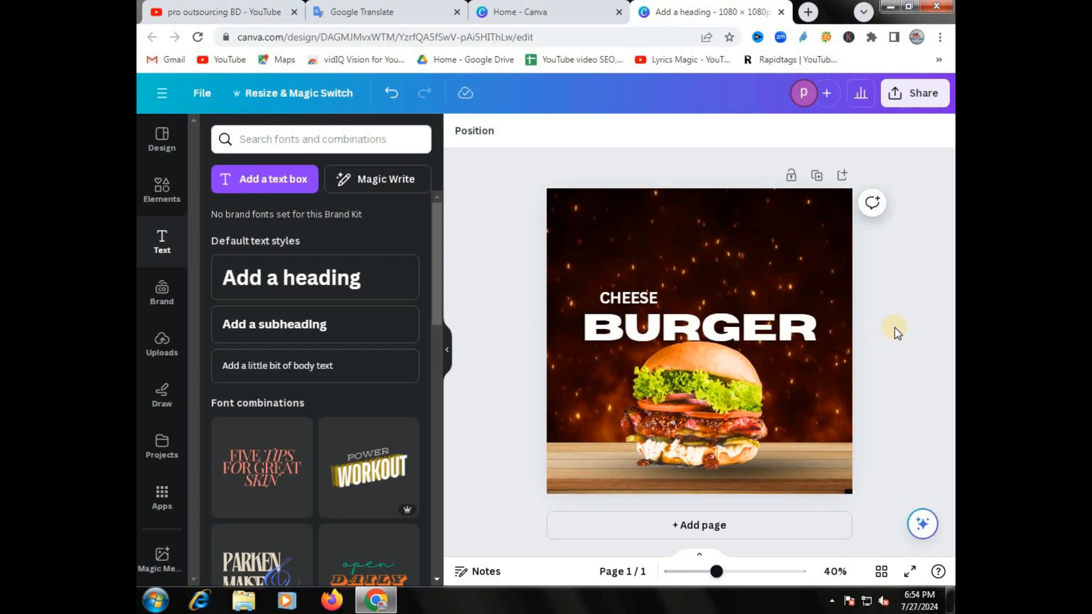
# - Download the finished design as a JPG at 1,080 × 1,080 px
pyautogui.click(918, 104)
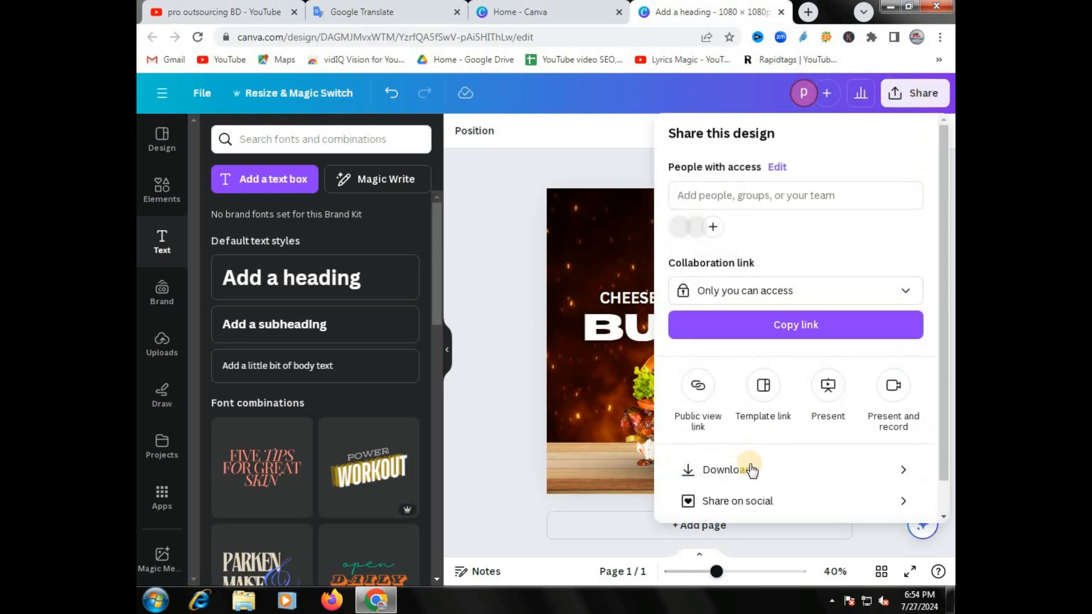
pyautogui.click(749, 464)
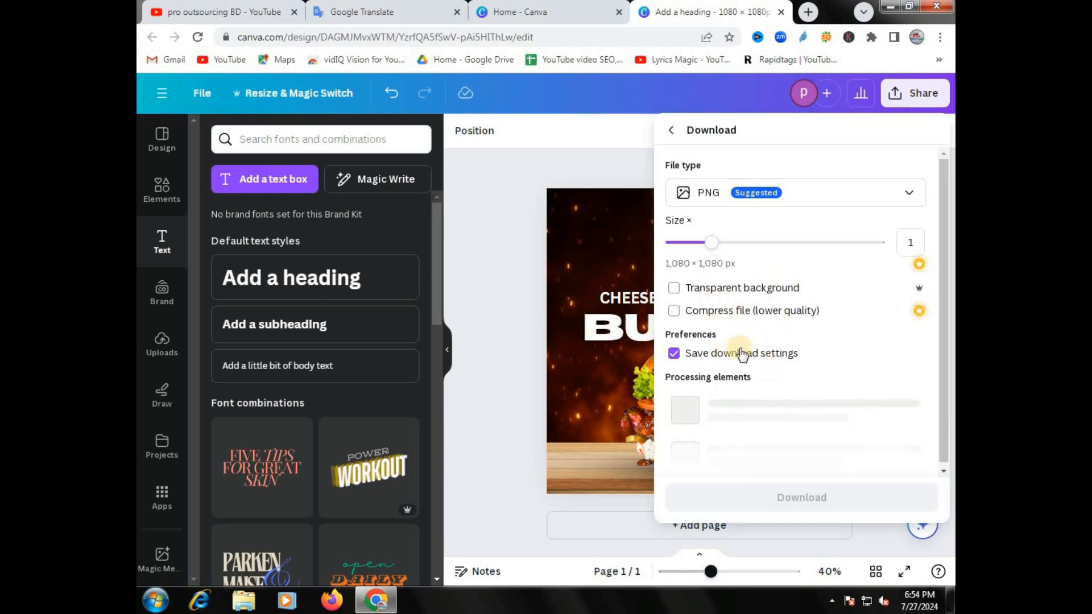
pyautogui.click(755, 385)
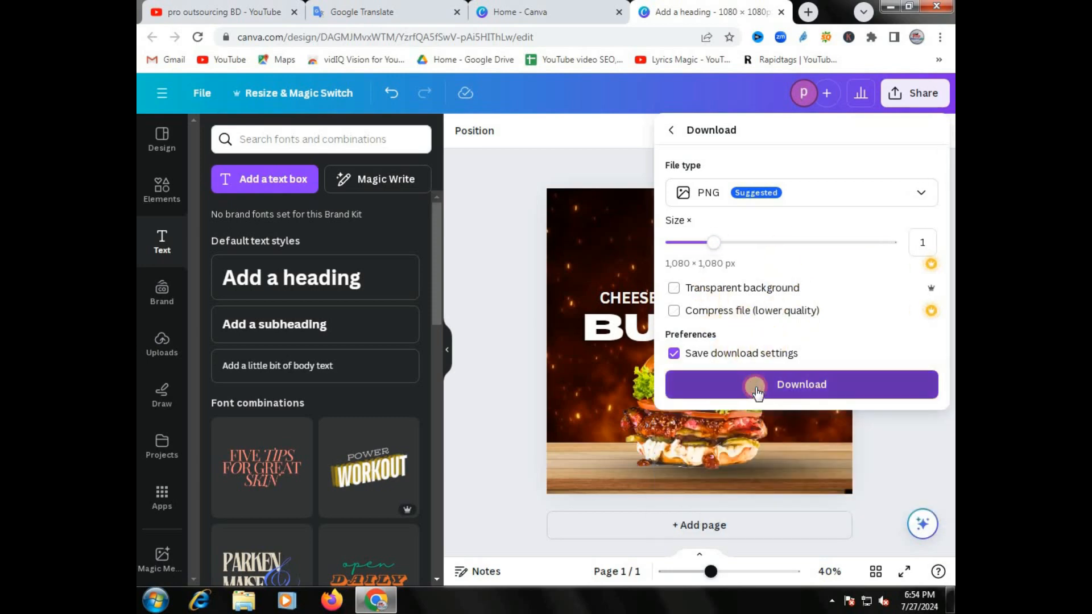
pyautogui.click(740, 204)
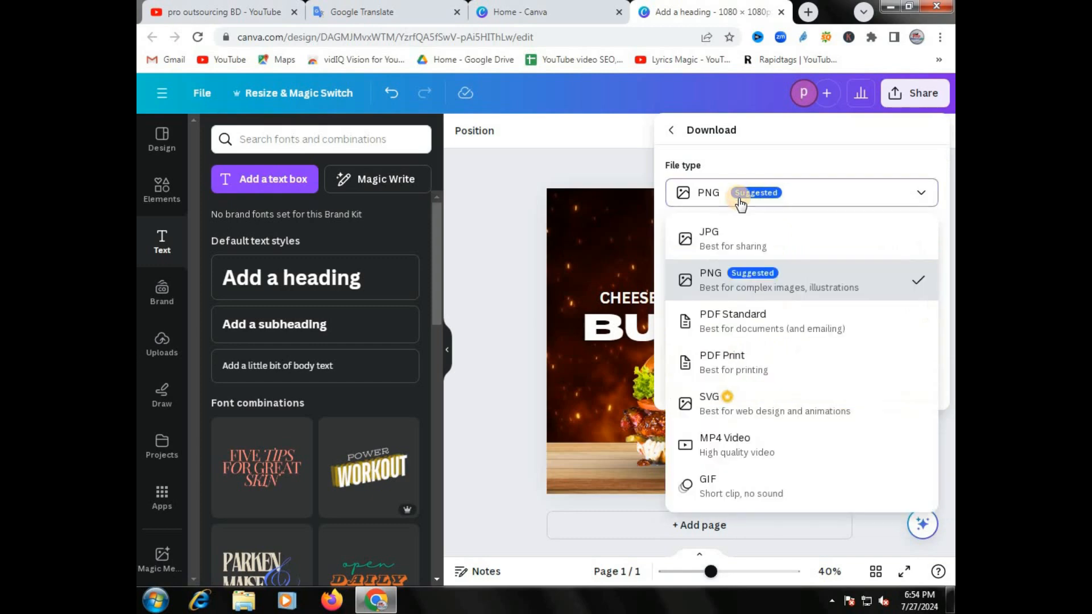
pyautogui.click(724, 241)
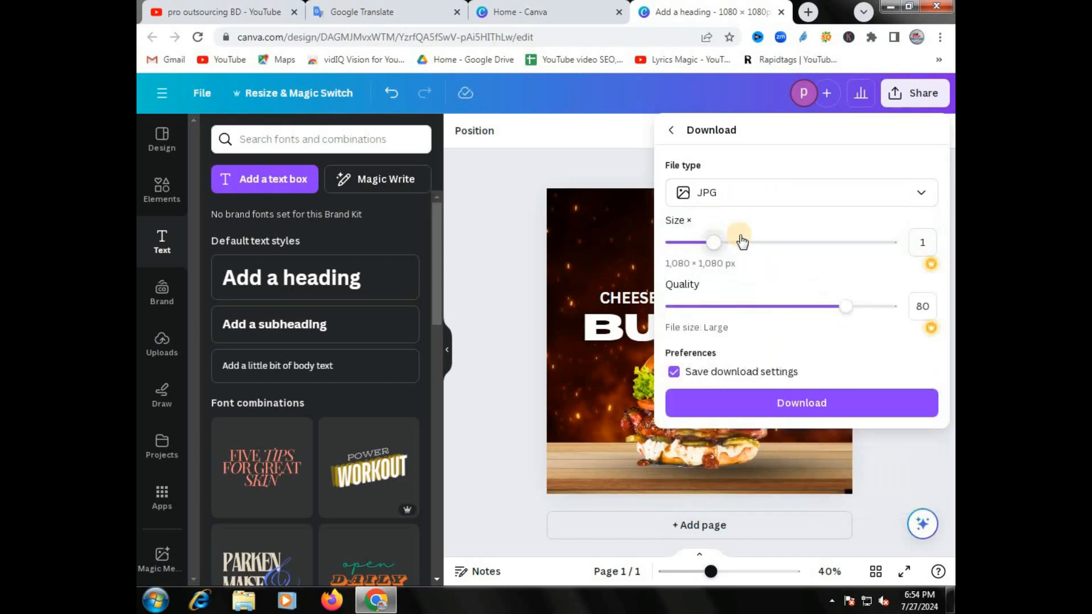
pyautogui.click(813, 402)
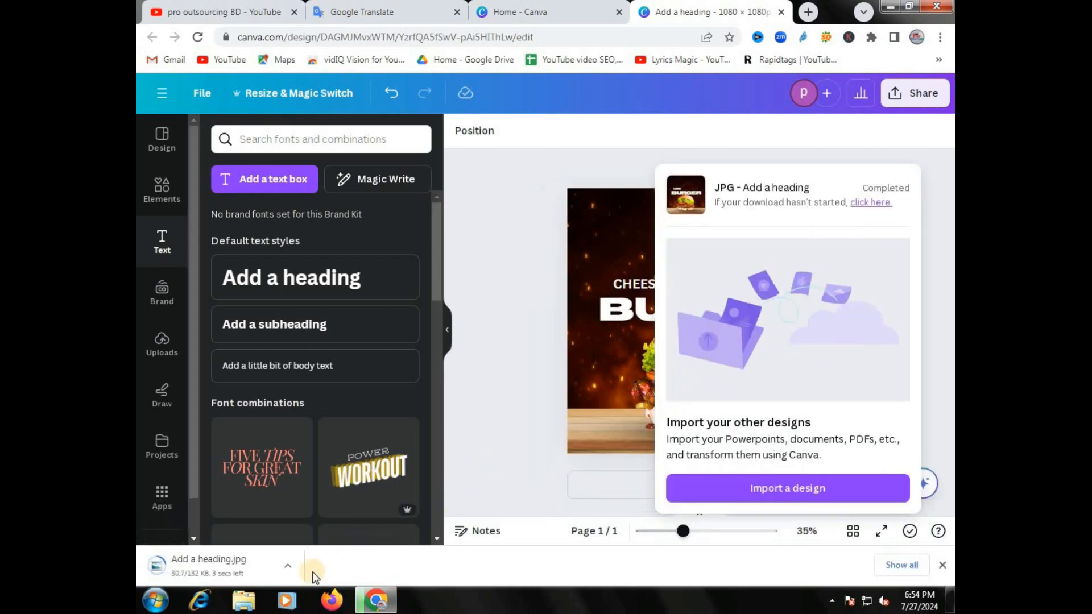
# - Open the downloaded Add a heading.jpg in Windows Photo Viewer, inspect it at full window size, and close it
pyautogui.click(288, 569)
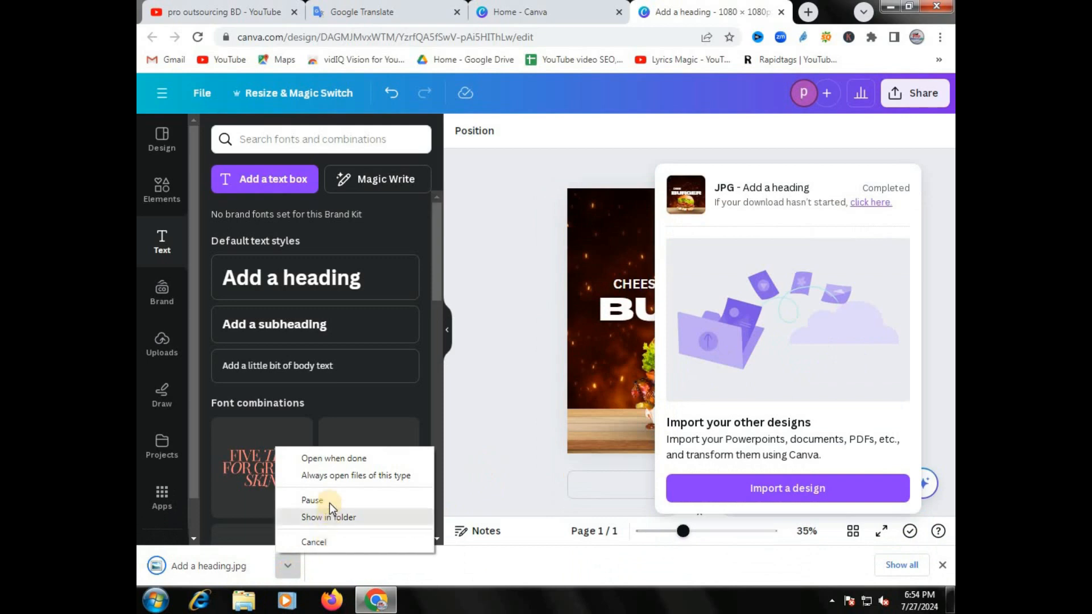
pyautogui.click(473, 567)
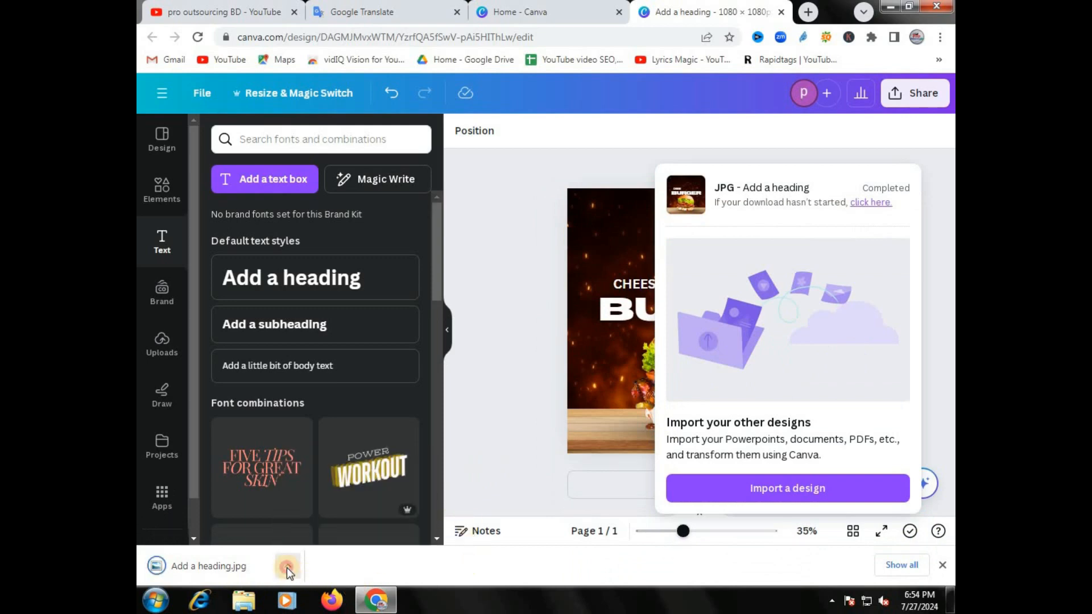
pyautogui.click(287, 567)
pyautogui.click(312, 476)
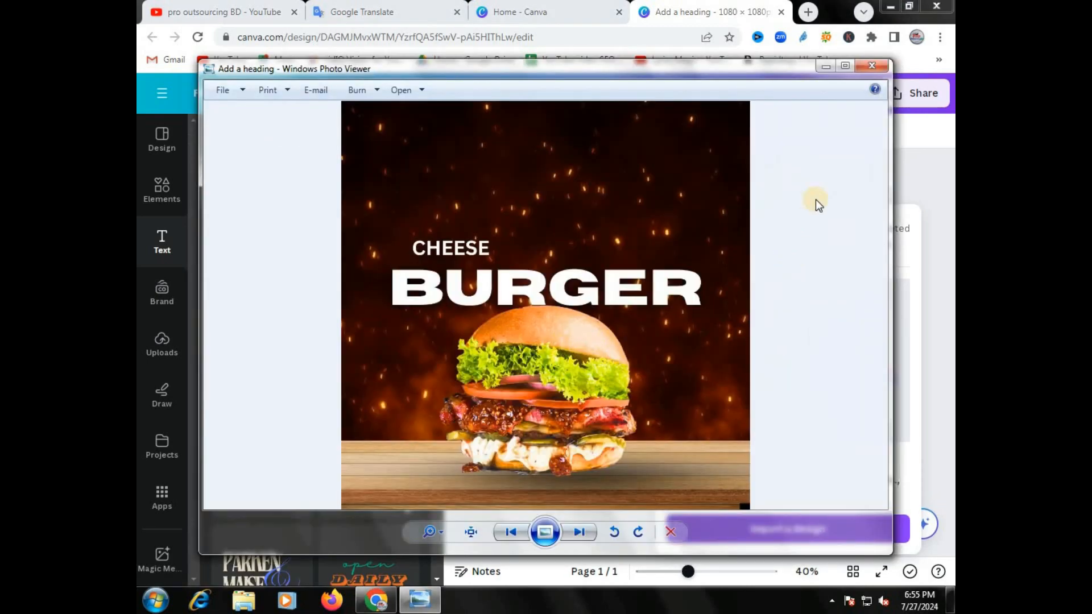
pyautogui.click(843, 67)
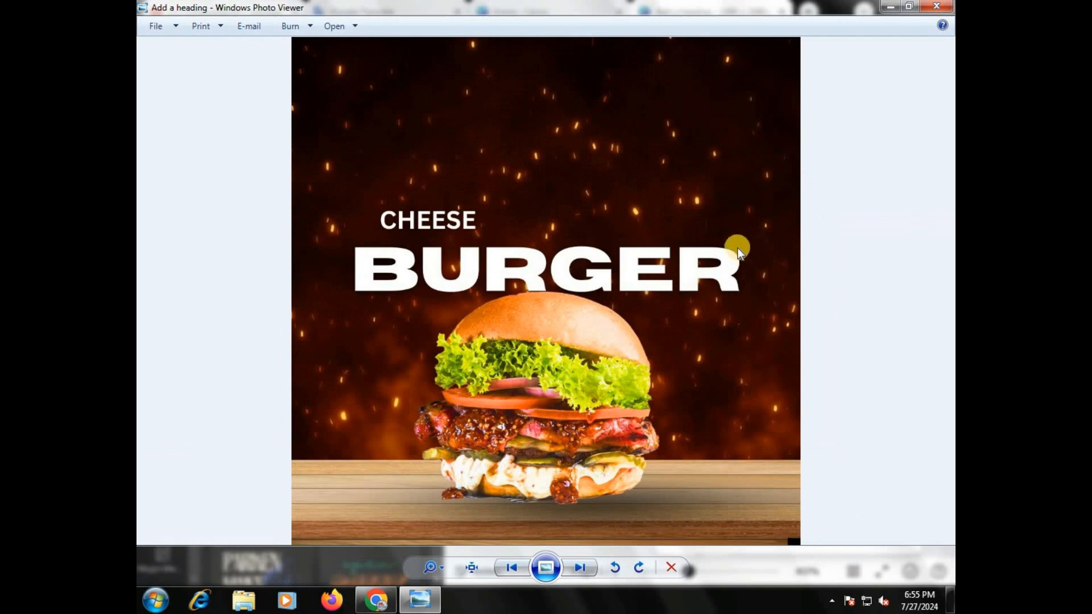
pyautogui.click(945, 8)
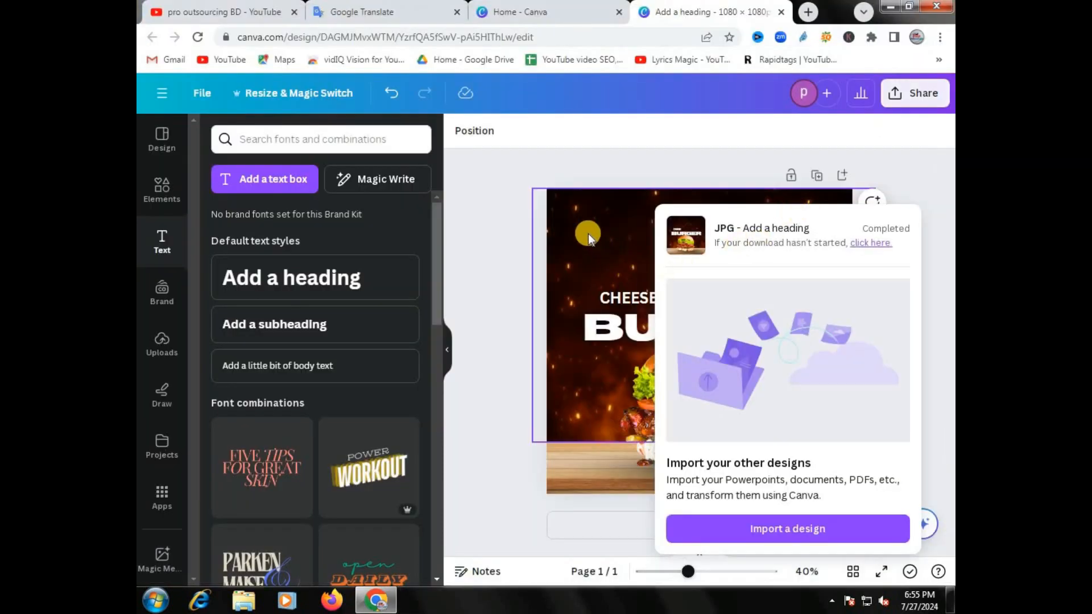